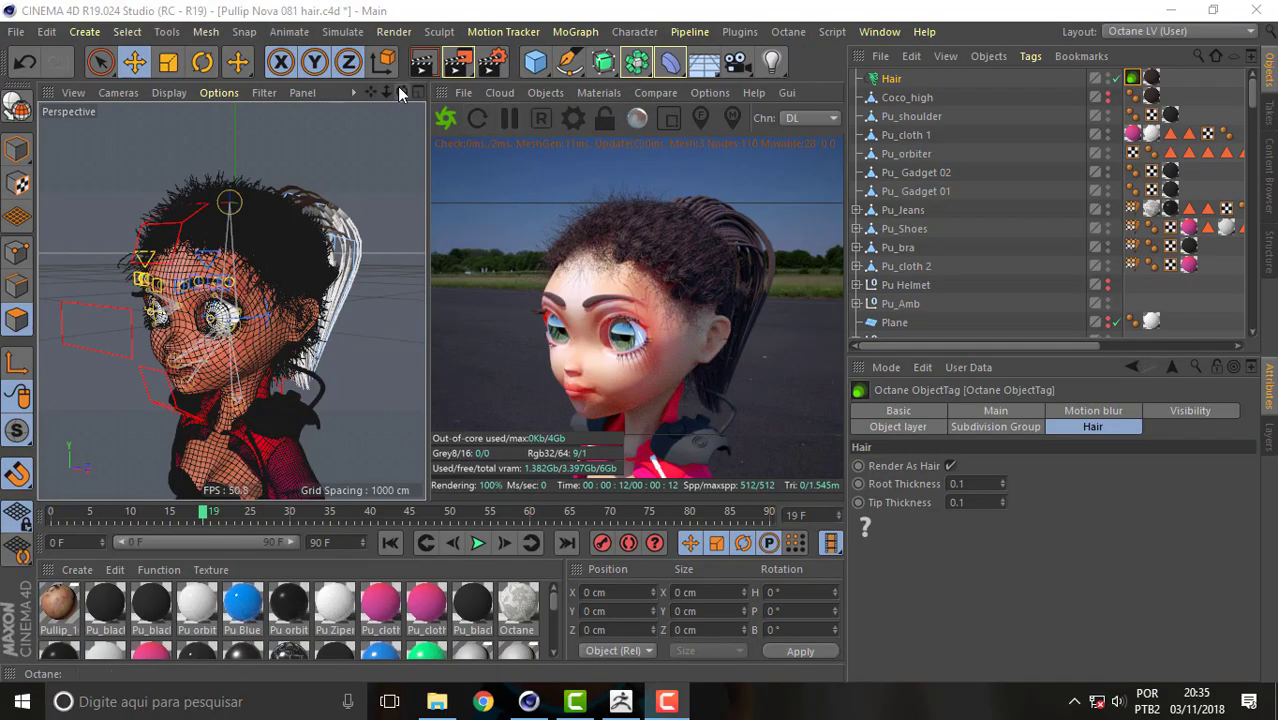
Orbit the Perspective view to a side profile of the doll's head while Octane renders.
mouse_move(398, 88)
left_mouse_down()
mouse_move(380, 94)
mouse_move(615, 243)
left_mouse_up()
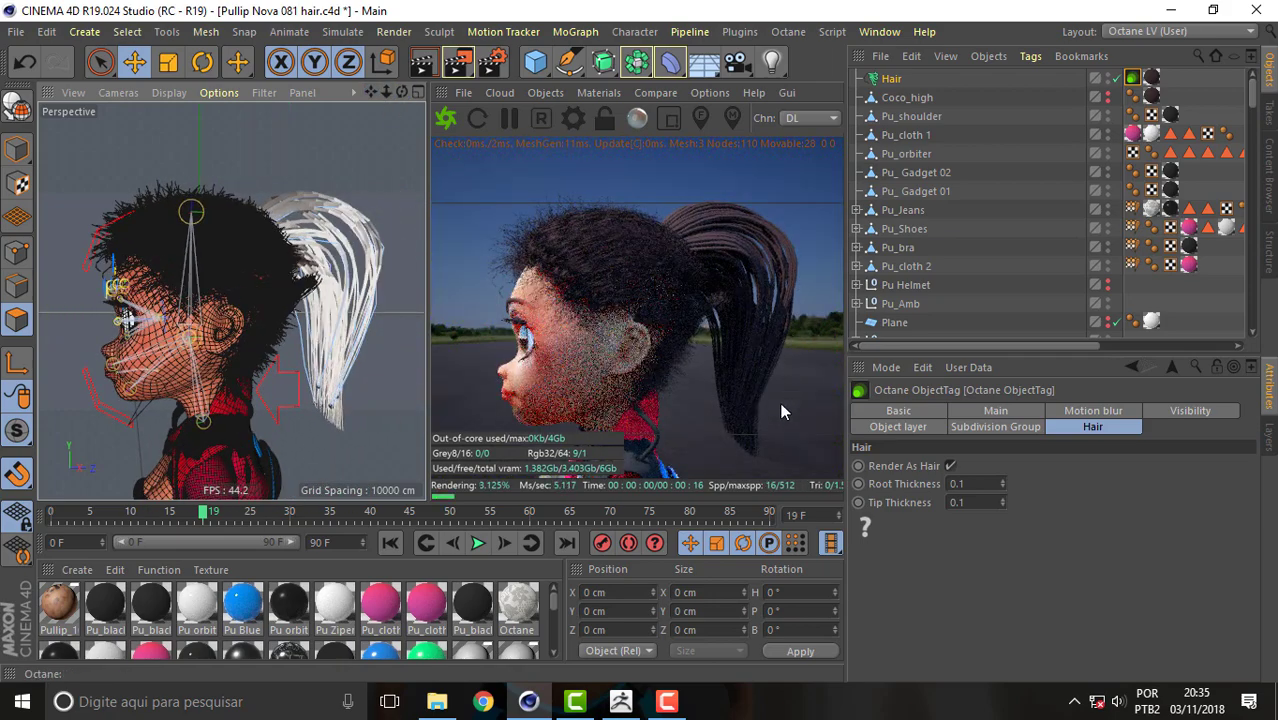
Orbit and zoom around the doll's head until her face points toward the camera.
left_click_drag(403, 90, 420, 95)
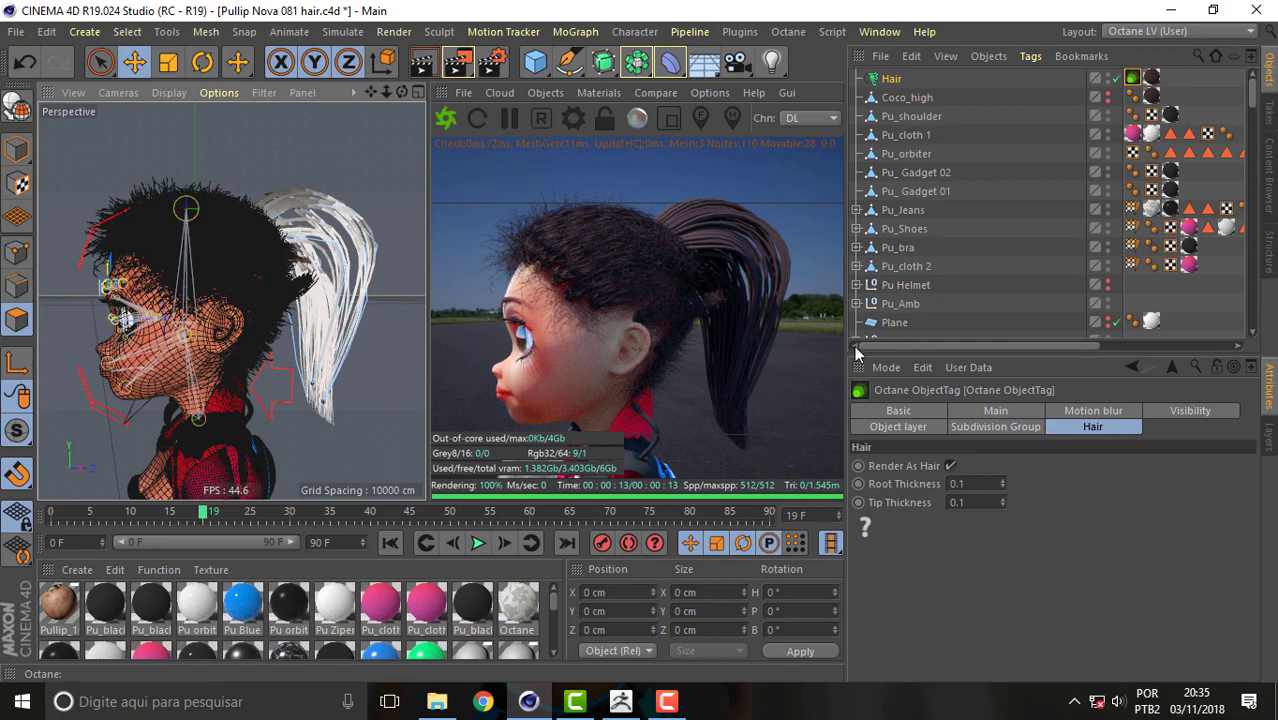
mouse_move(403, 89)
left_mouse_down()
mouse_move(420, 100)
mouse_move(401, 92)
left_mouse_up()
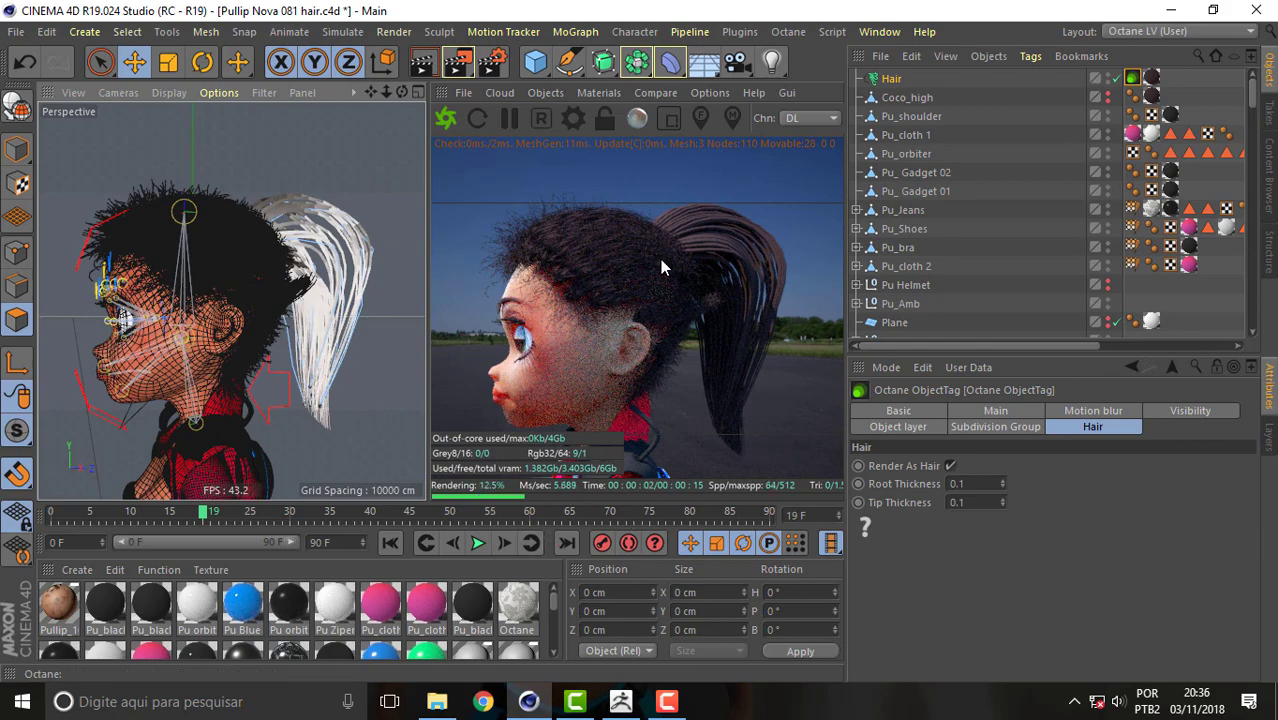
left_click_drag(398, 86, 385, 88)
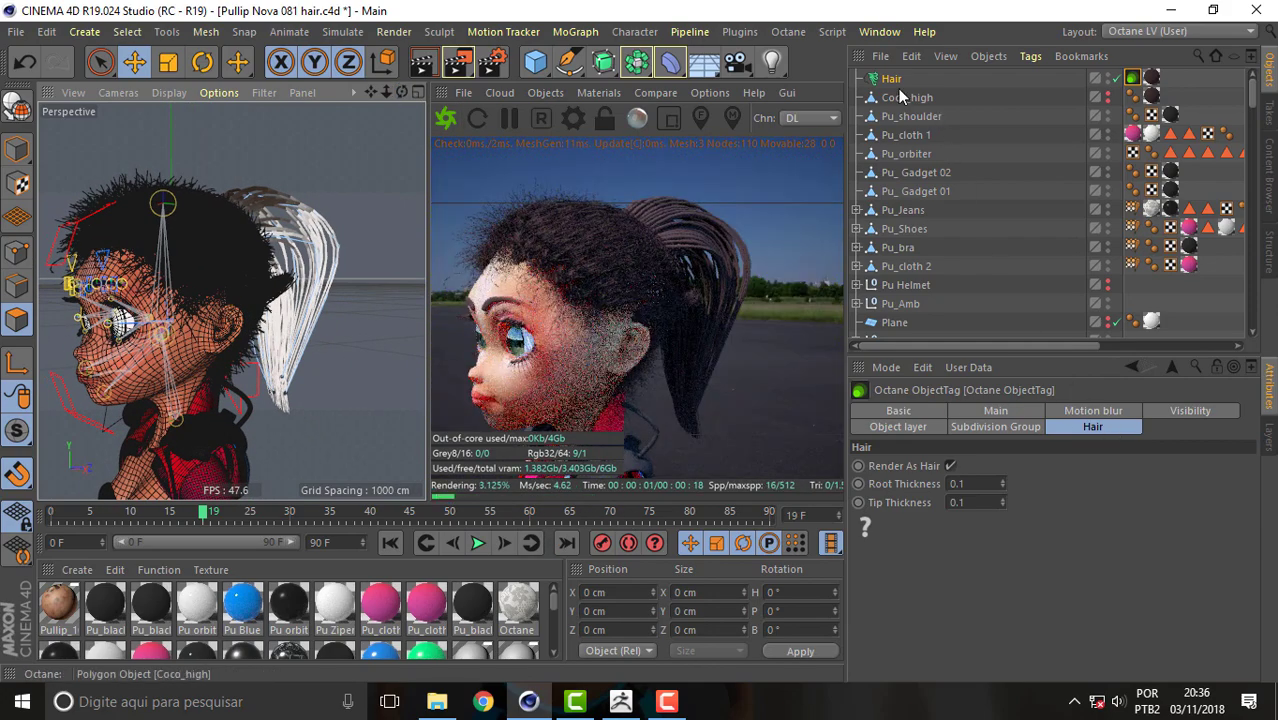
Select the Hair object and review its Guides, Hairs and Dynamics settings.
left_click(888, 80)
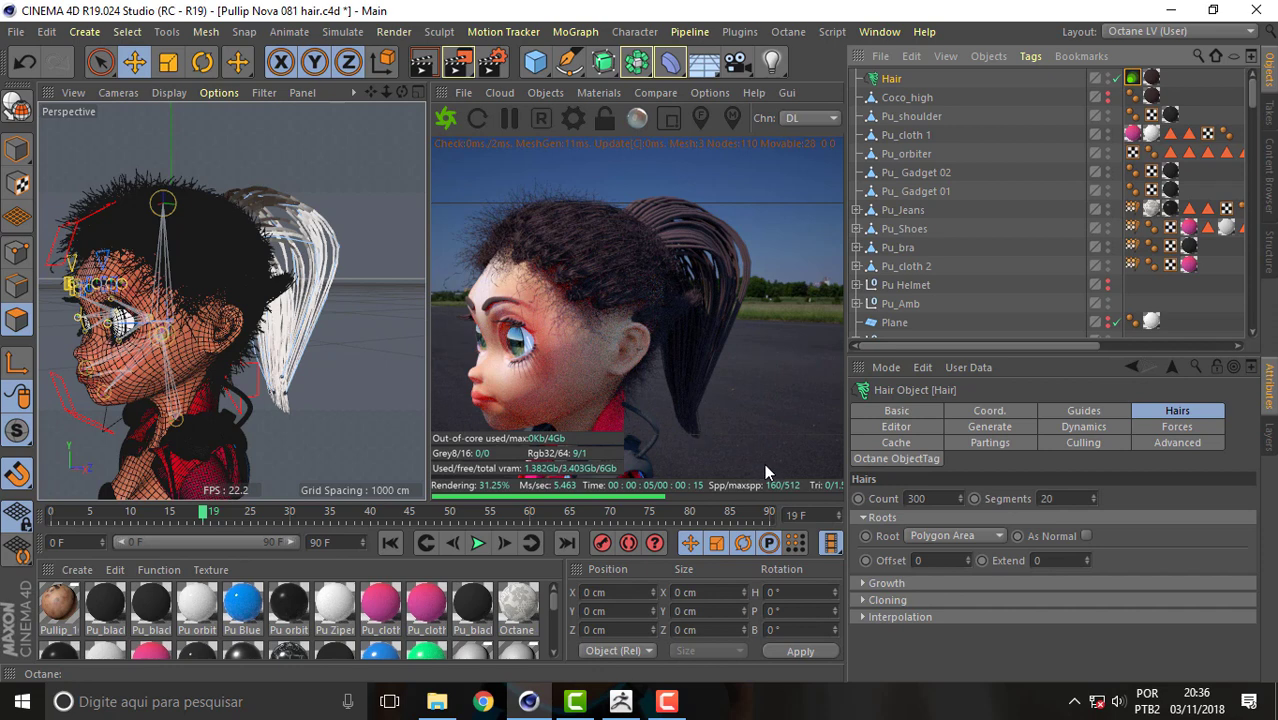
left_click(1085, 411)
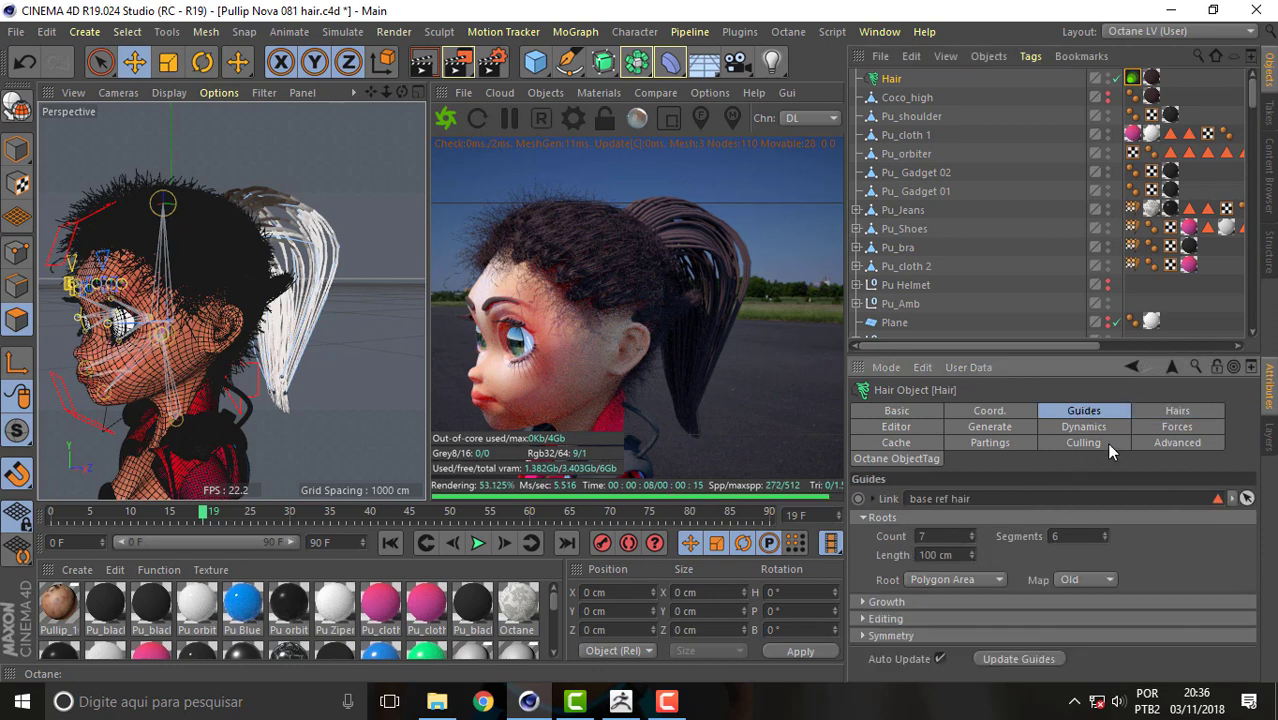
left_click(1176, 412)
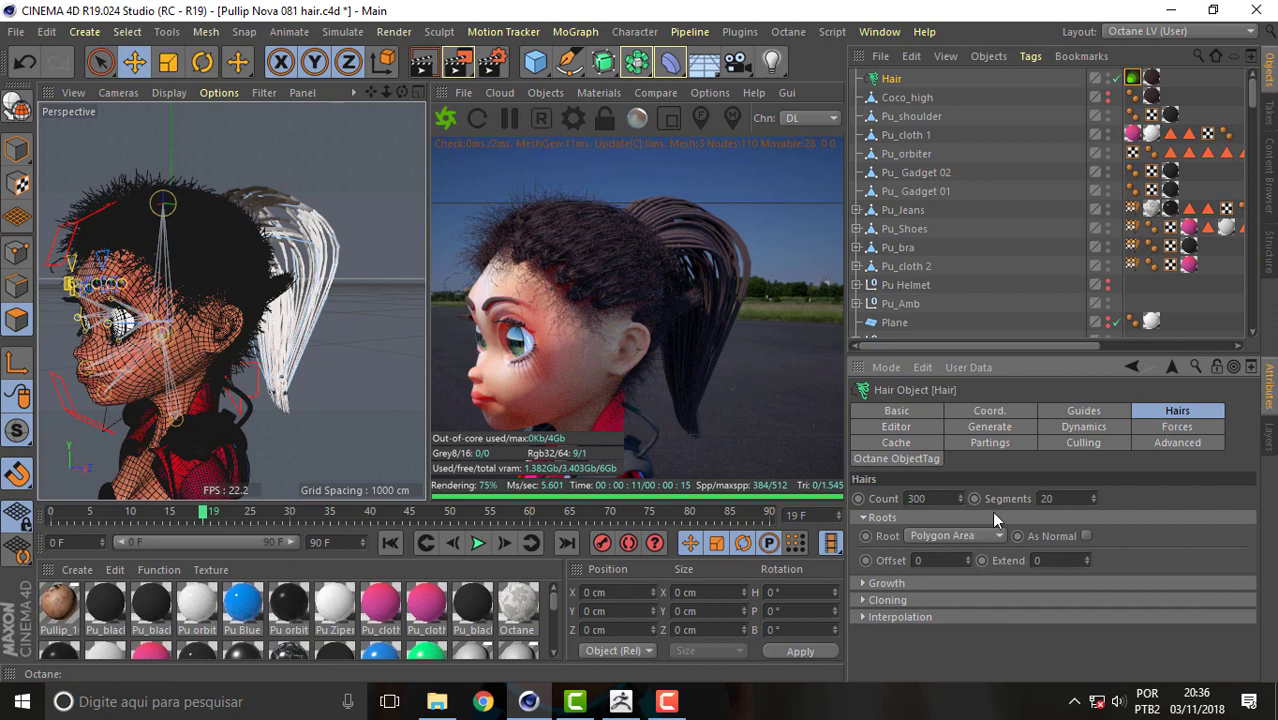
left_click(1077, 428)
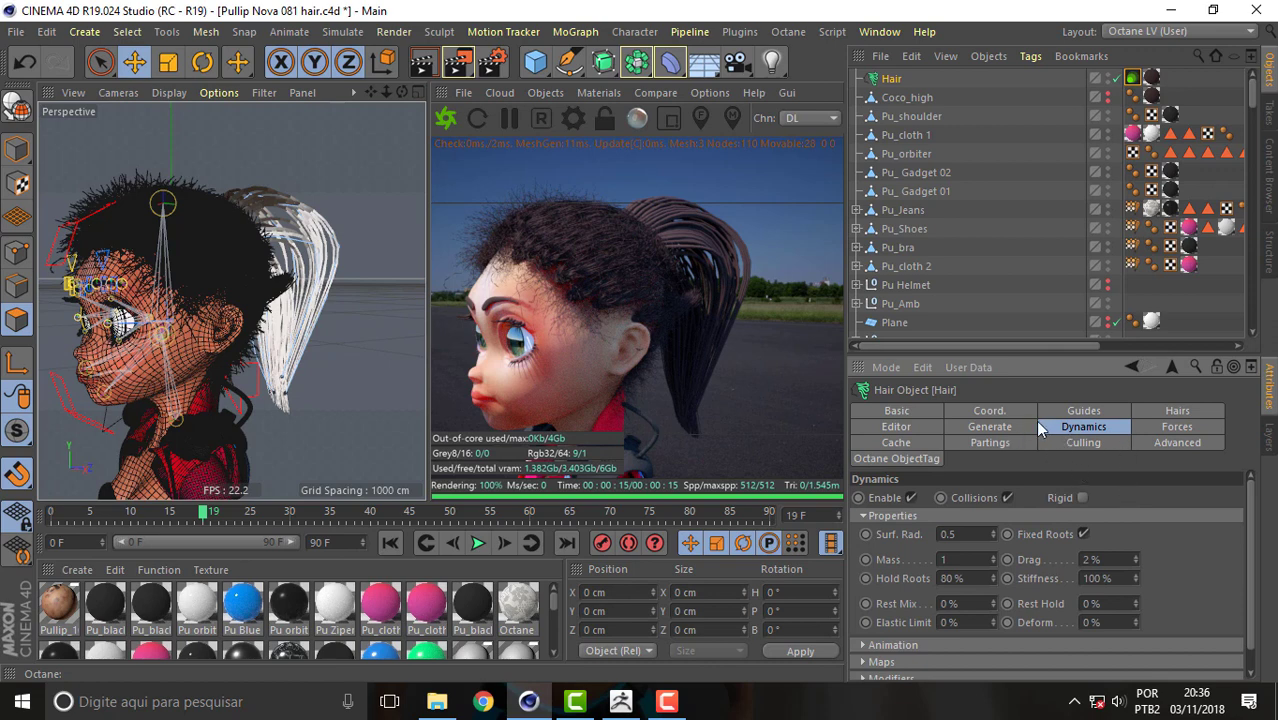
Play the hair simulation briefly, pause it and rewind to the start.
left_click(477, 543)
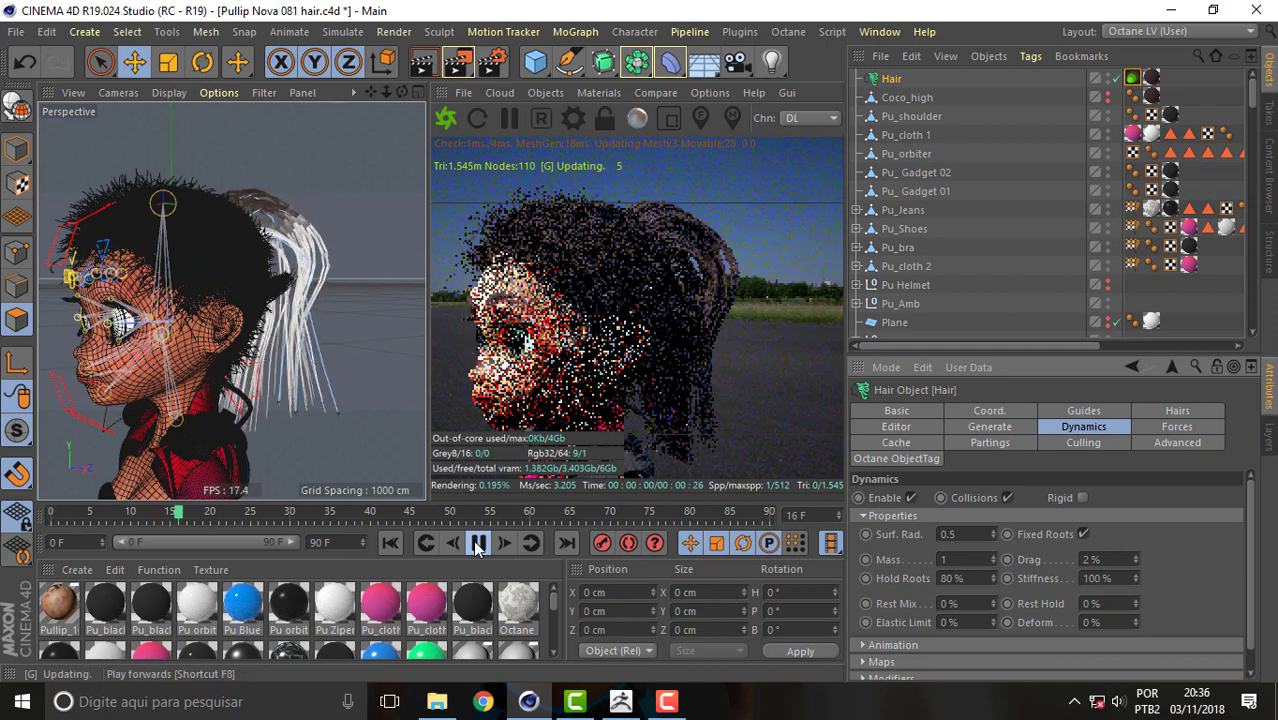
left_click(477, 543)
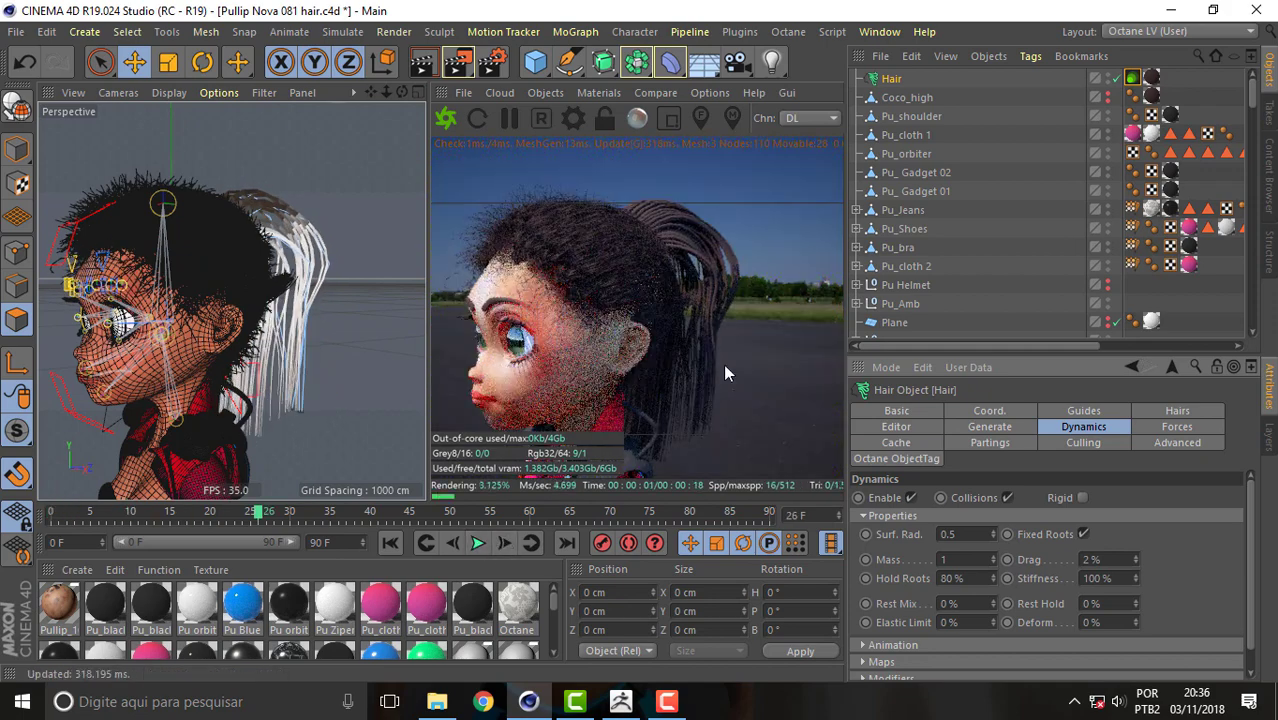
left_click(388, 543)
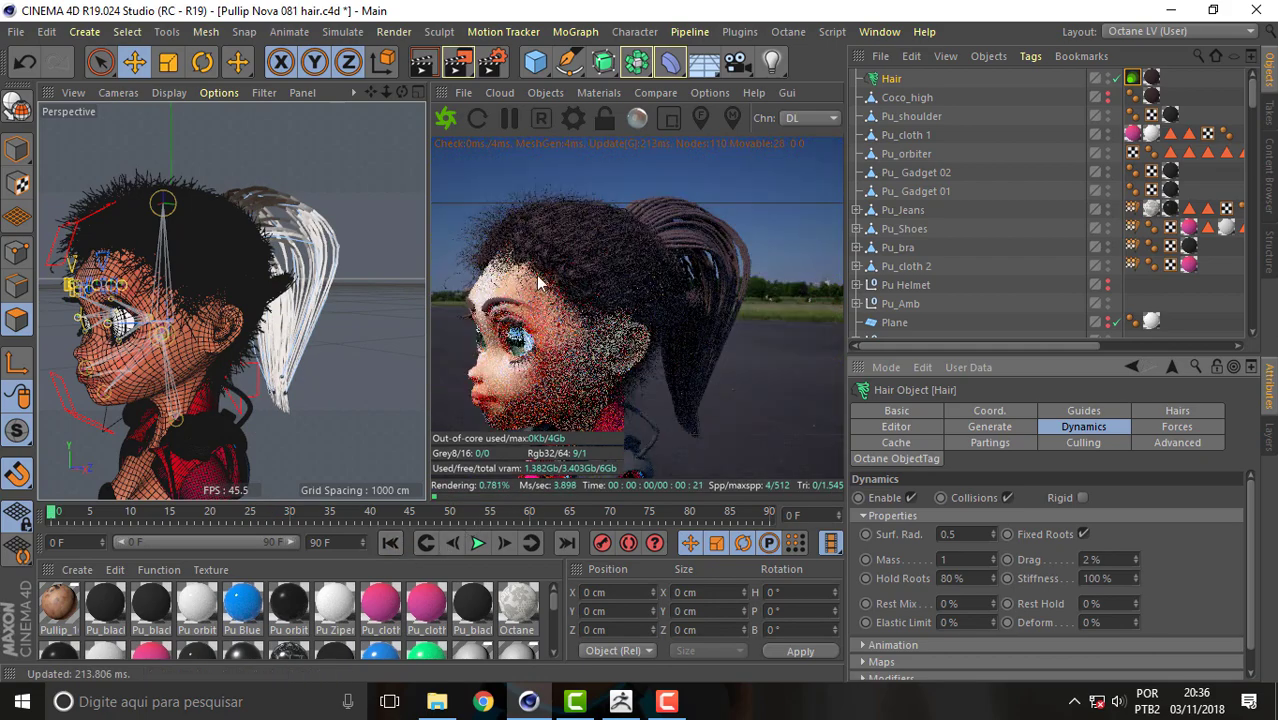
Orbit to a new angle on the head, replay the simulation and rewind to frame 0.
mouse_move(402, 92)
left_mouse_down()
mouse_move(380, 95)
mouse_move(389, 152)
left_mouse_up()
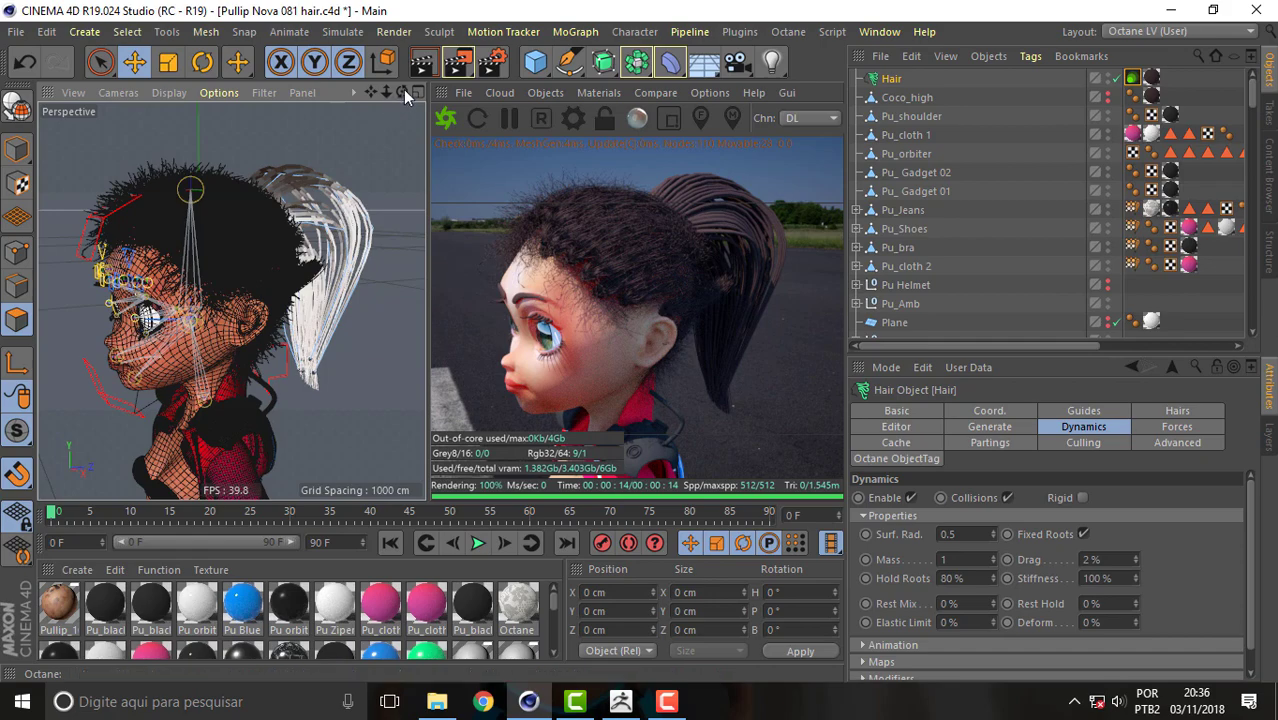
mouse_move(402, 91)
left_mouse_down()
mouse_move(430, 95)
mouse_move(629, 289)
left_mouse_up()
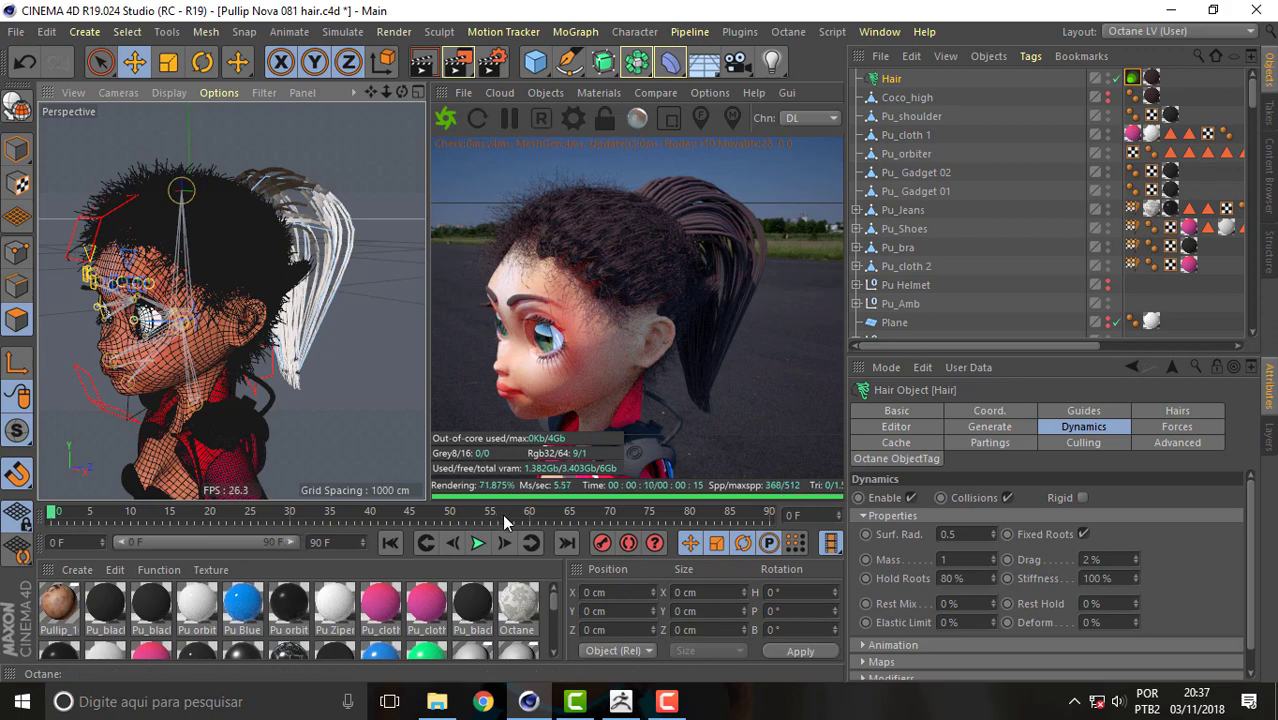
left_click(479, 543)
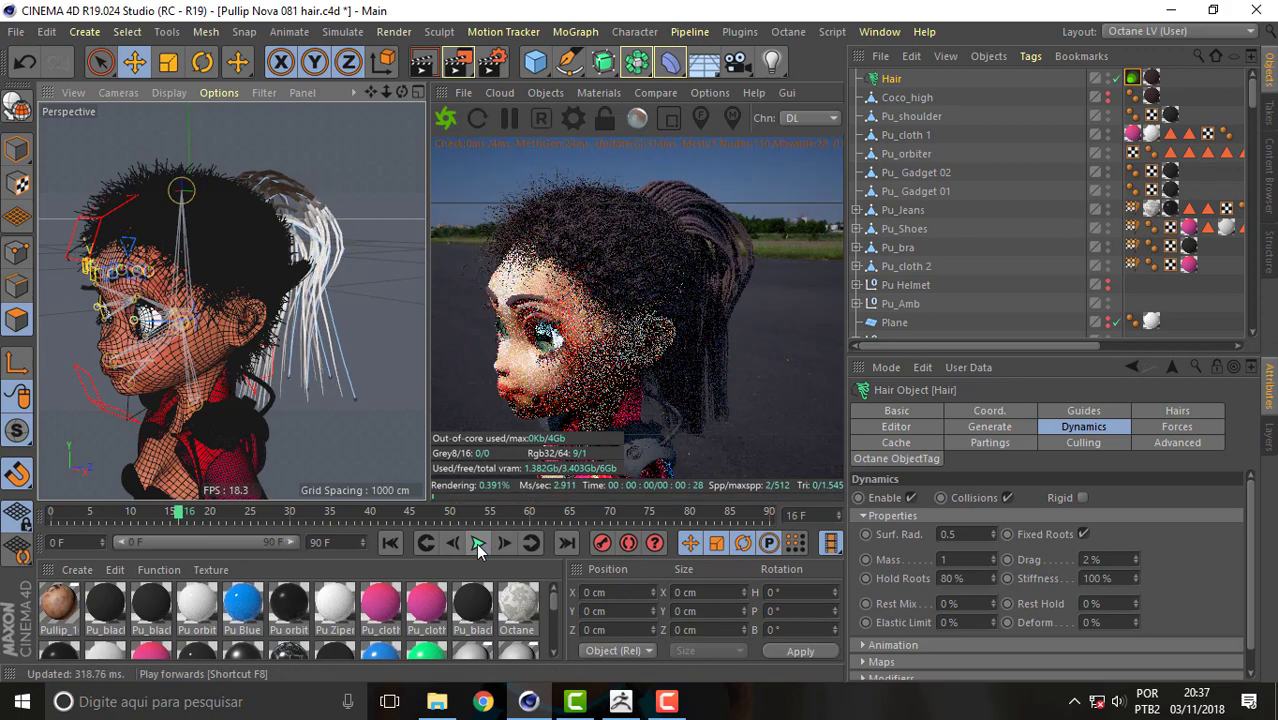
left_click(391, 543)
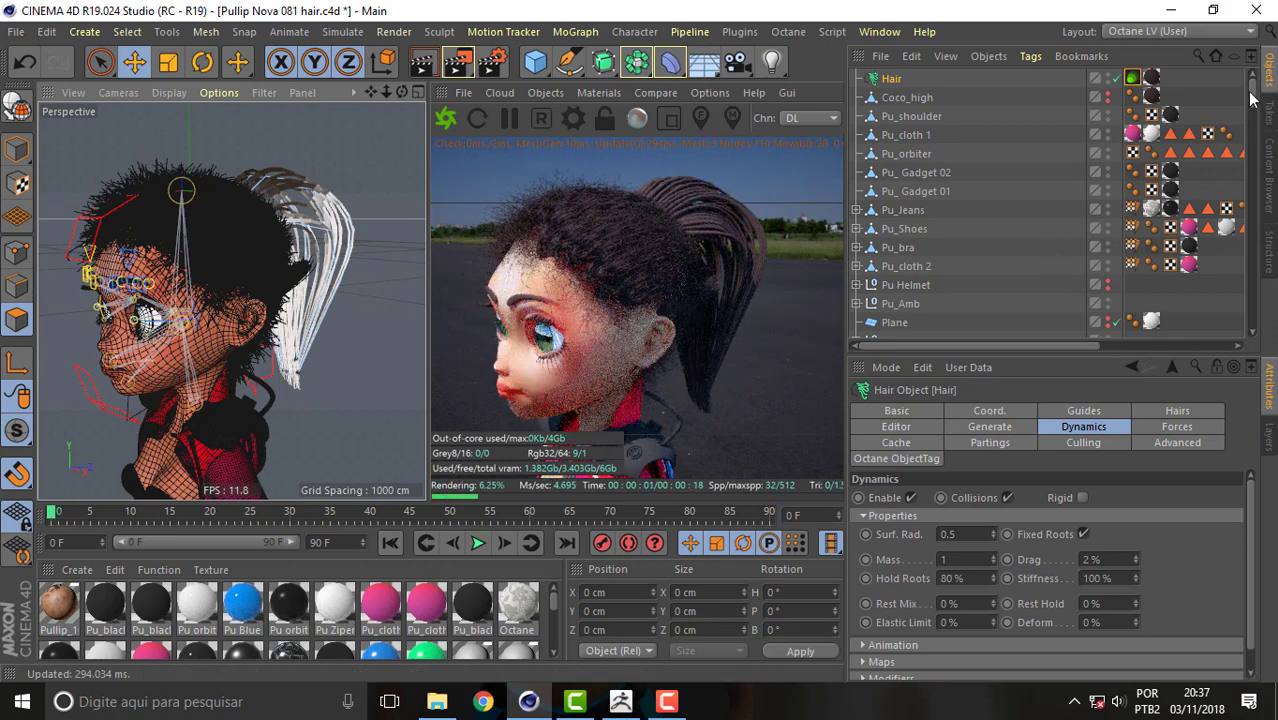
mouse_move(1254, 97)
left_mouse_down()
mouse_move(1258, 121)
mouse_move(1258, 101)
left_mouse_up()
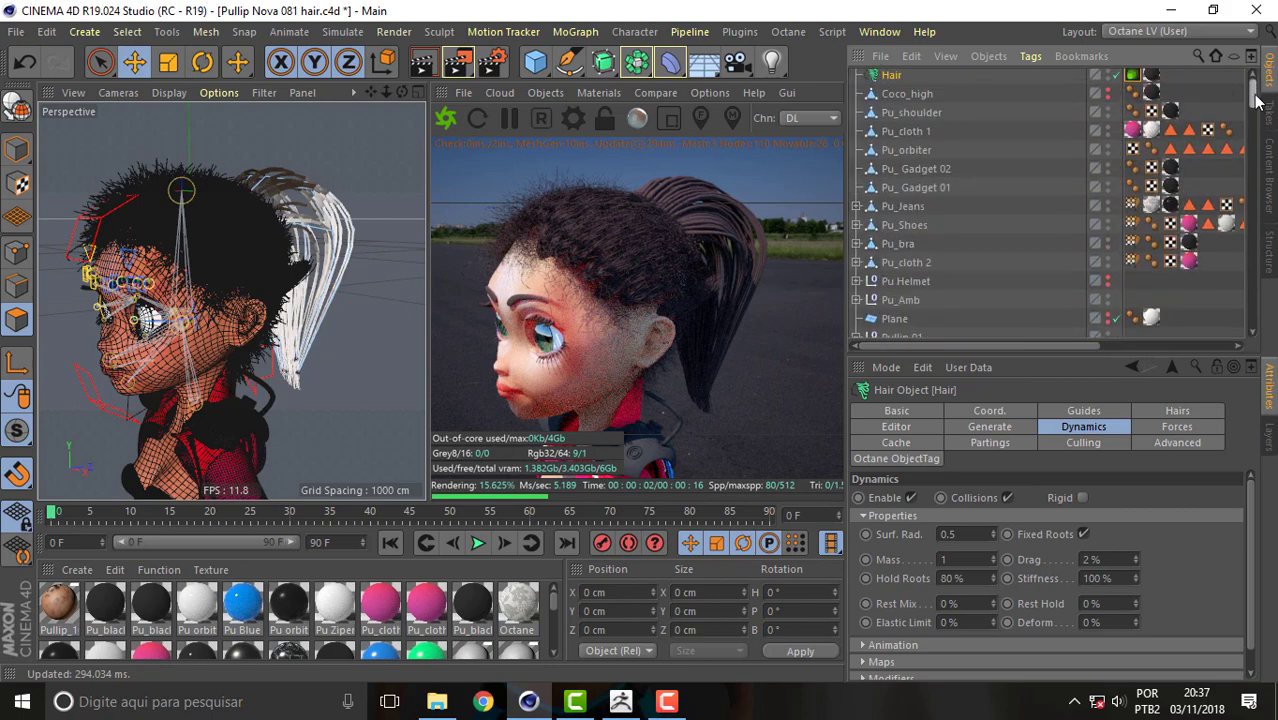
Make Pu Helmet visible and expand its hierarchy in the Object Manager.
left_click(1107, 281)
left_click(856, 281)
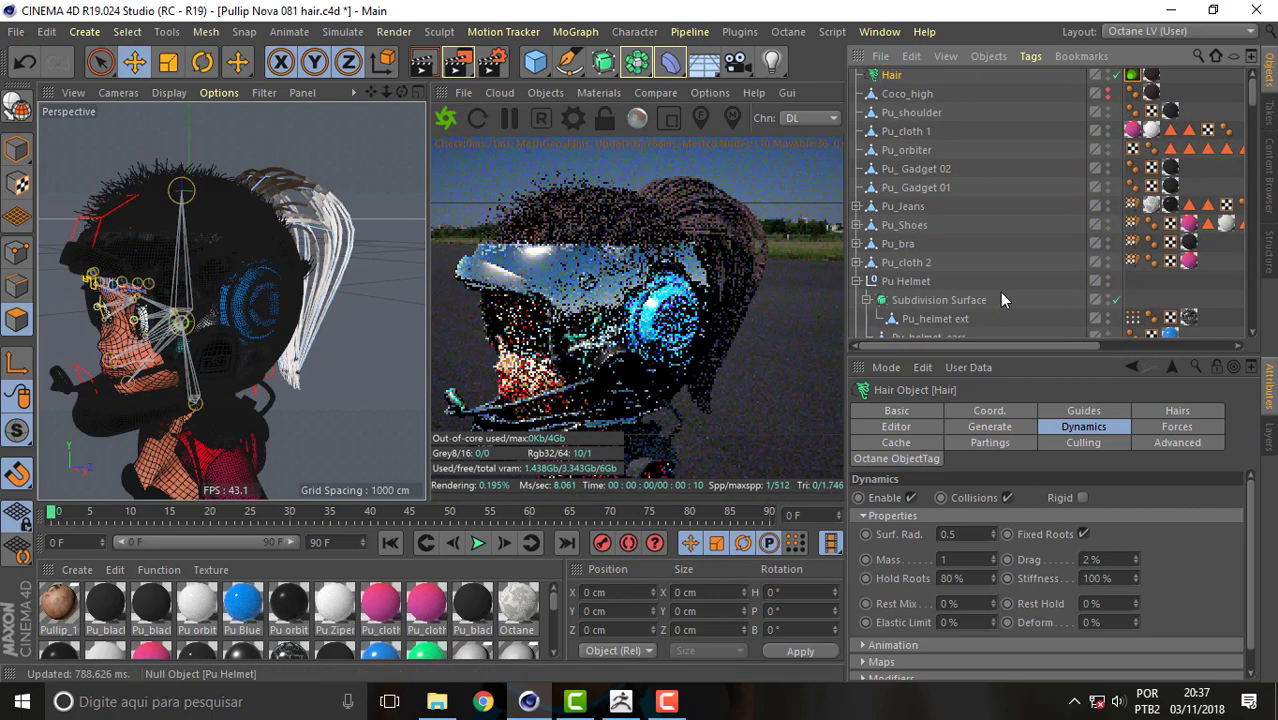
left_click_drag(1253, 96, 1253, 110)
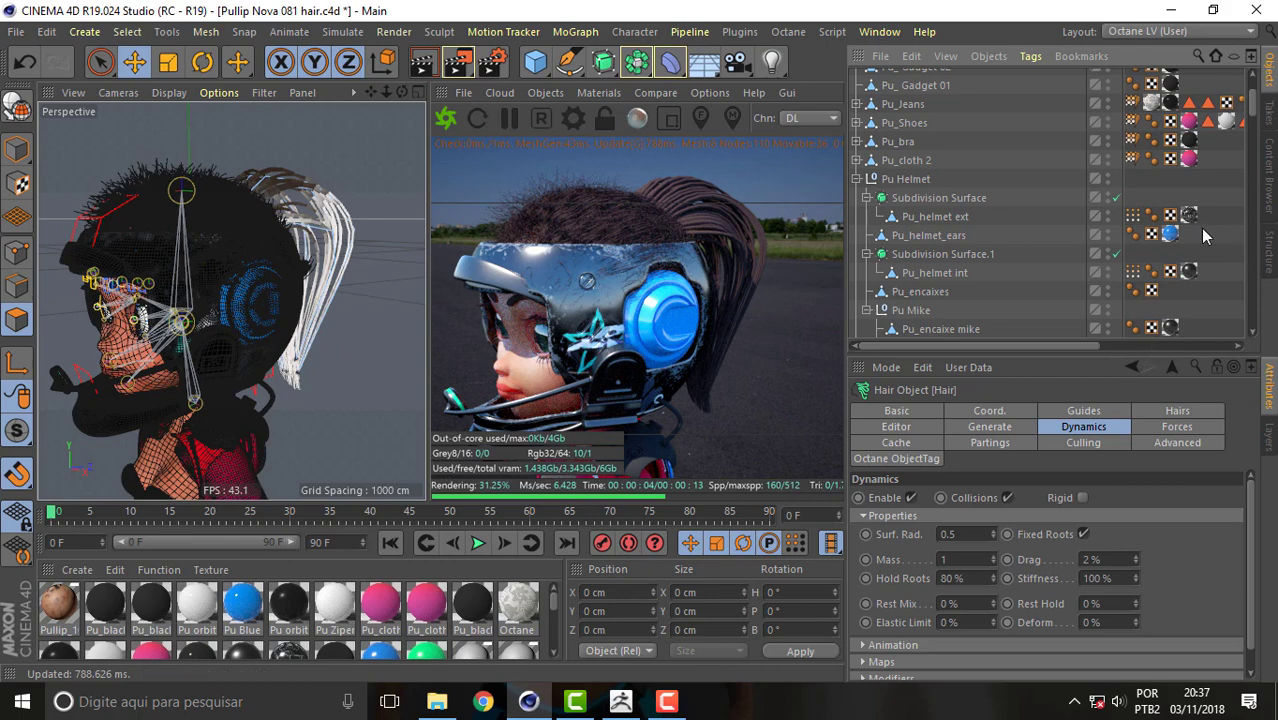
Play the simulation with the helmet on, stop at frame 48, and orbit to a front view.
left_click(477, 543)
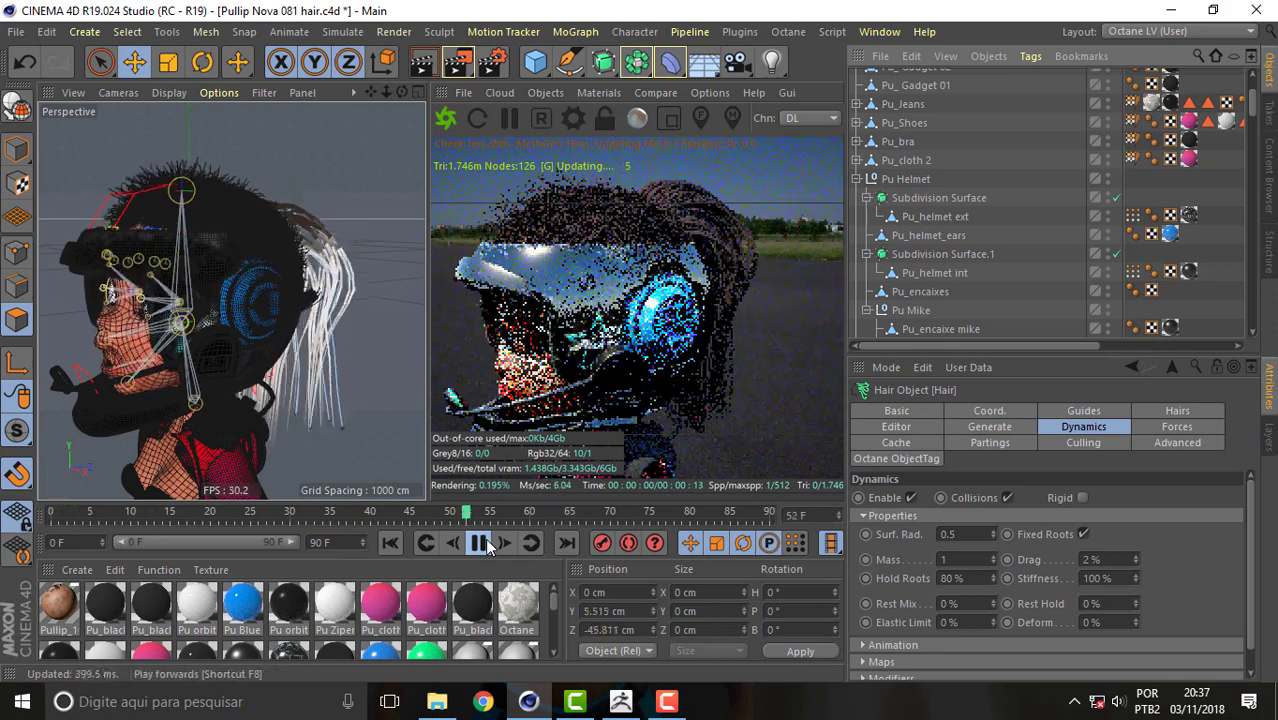
left_click(488, 542)
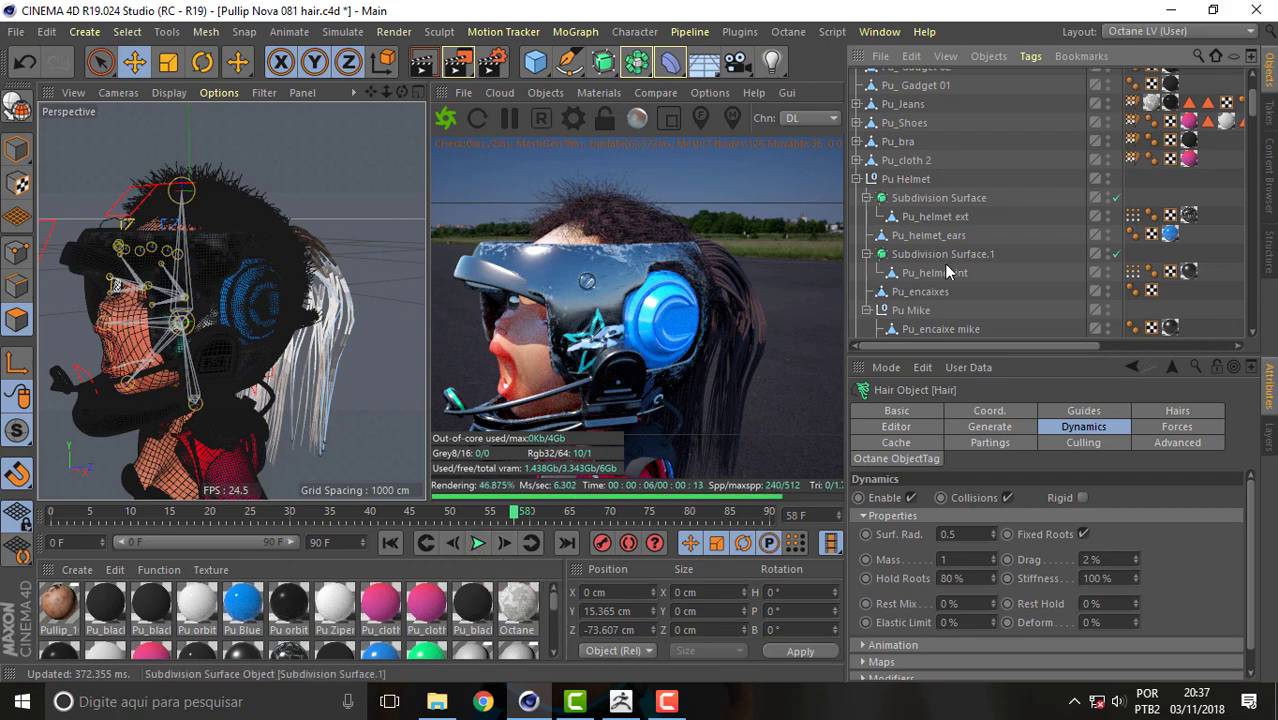
left_click_drag(515, 515, 428, 519)
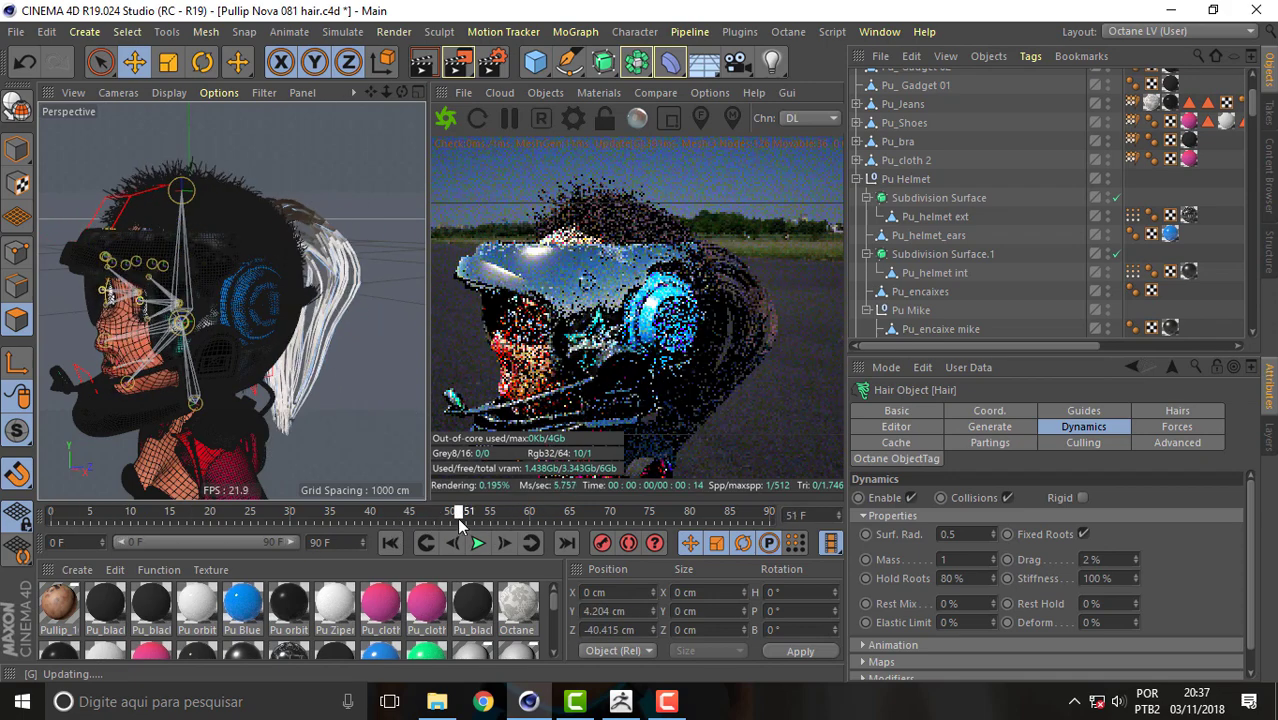
left_click_drag(428, 519, 436, 518)
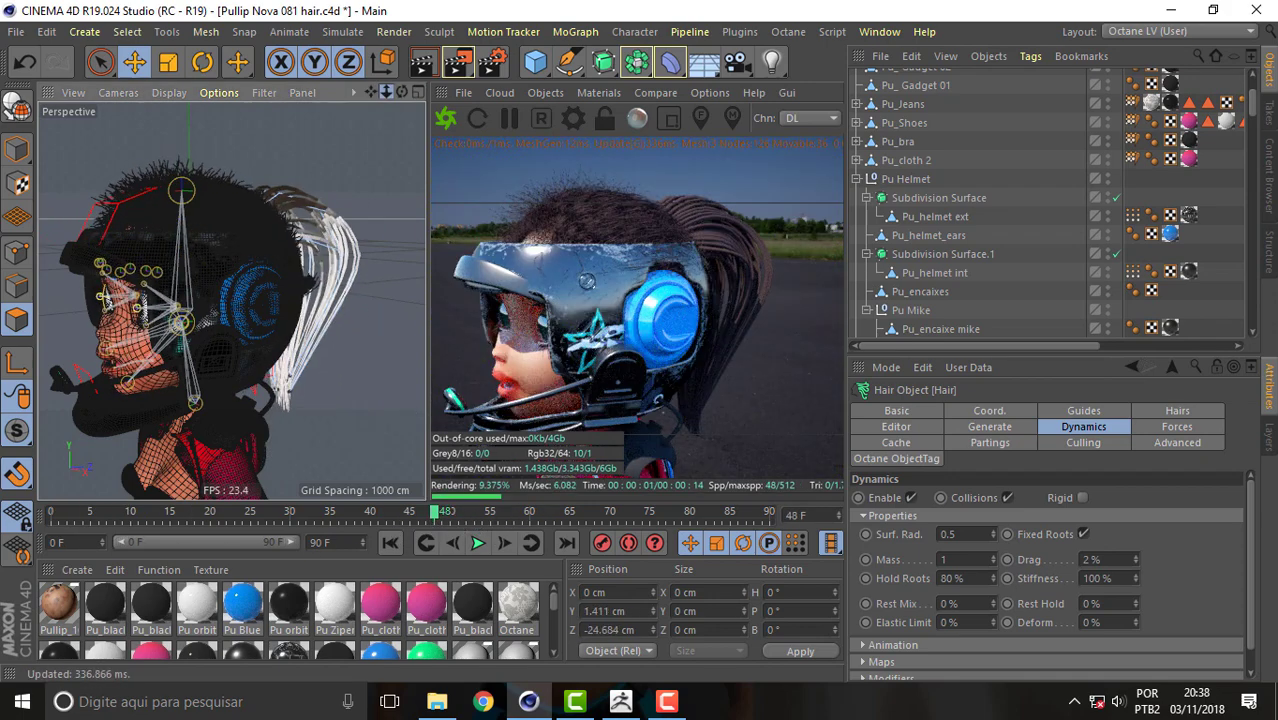
left_click_drag(386, 92, 391, 95)
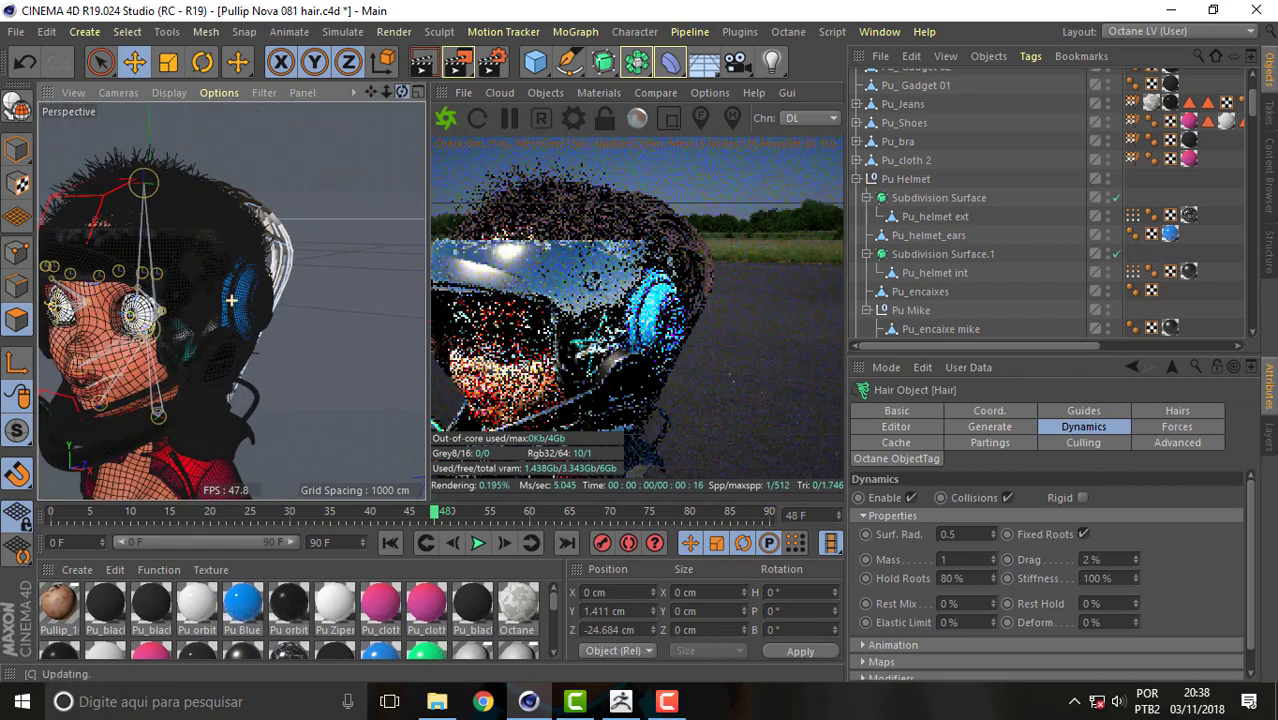
left_click_drag(372, 92, 657, 222)
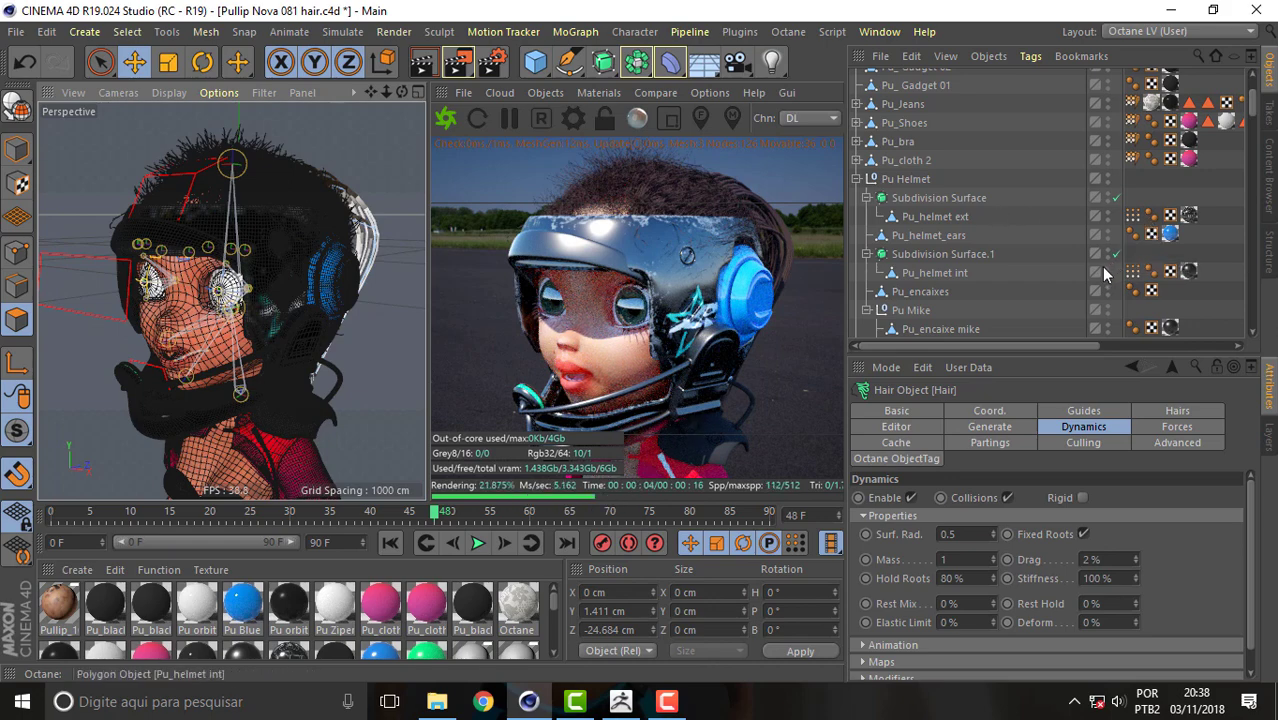
Hide and collapse Pu Helmet again and scrub the timeline back to frame 0.
left_click(1108, 178)
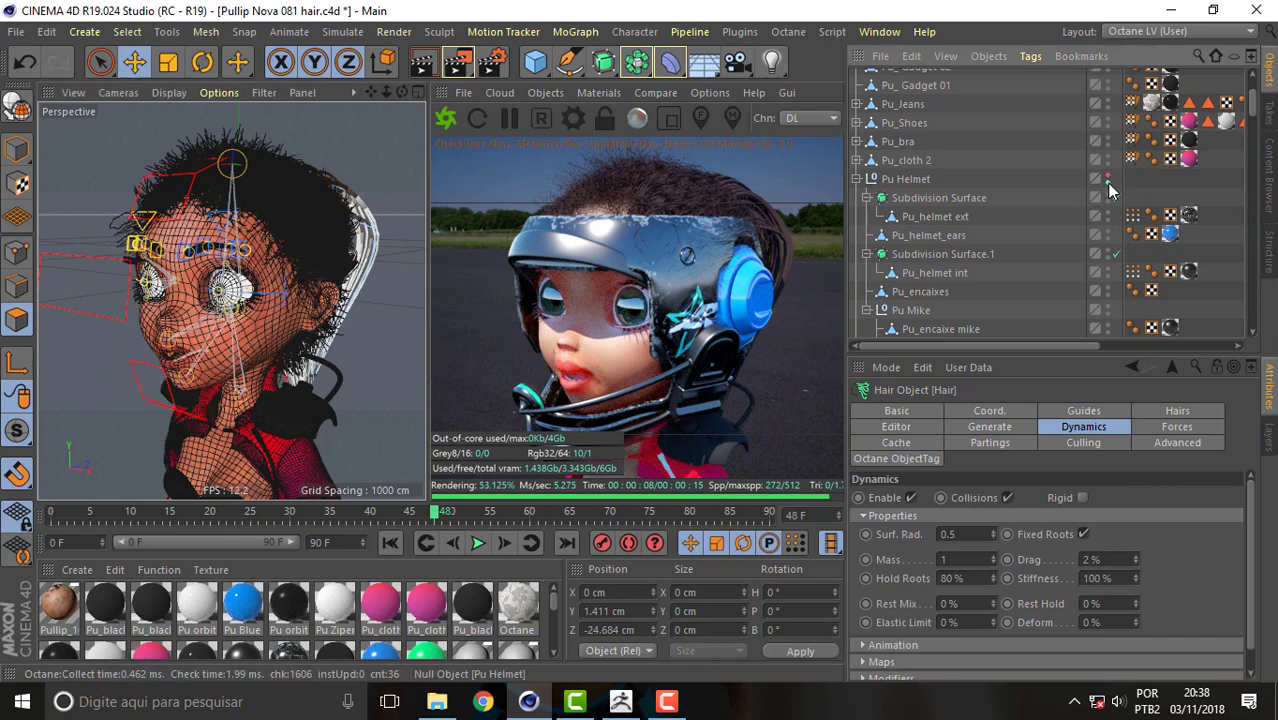
left_click(856, 178)
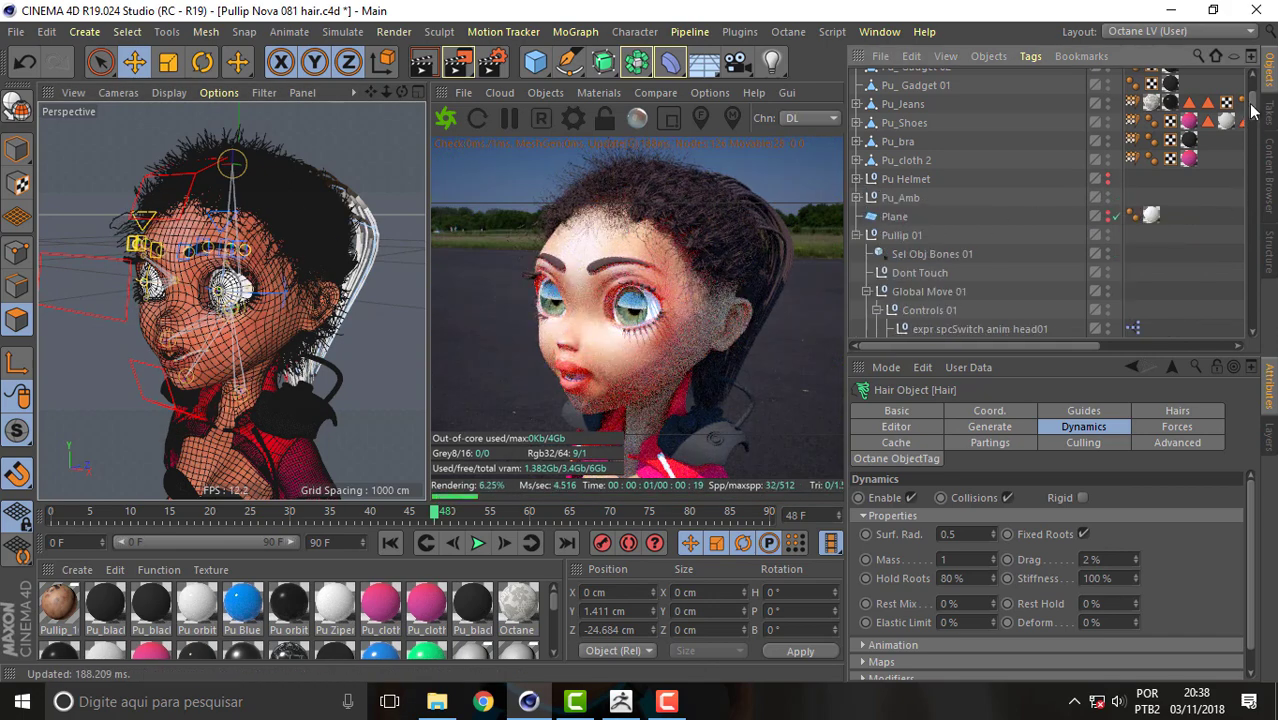
left_click_drag(1252, 100, 1251, 67)
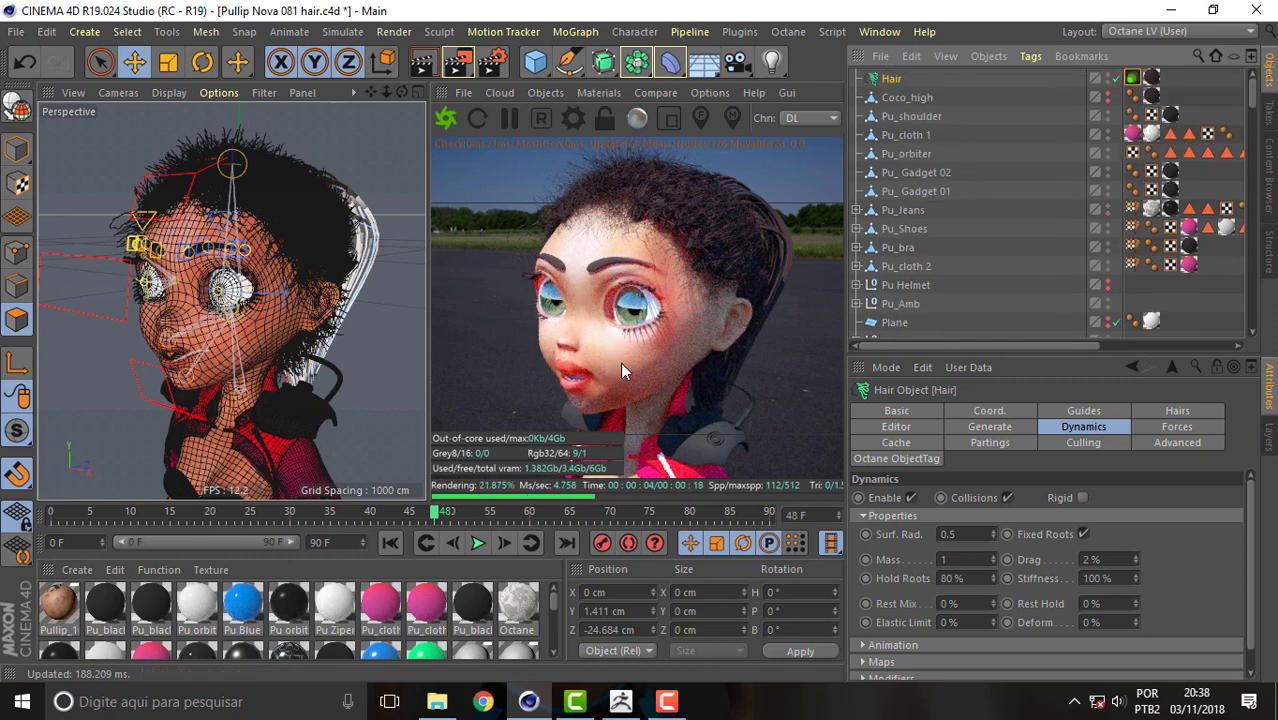
mouse_move(433, 513)
left_mouse_down()
mouse_move(249, 513)
mouse_move(568, 510)
mouse_move(154, 513)
left_mouse_up()
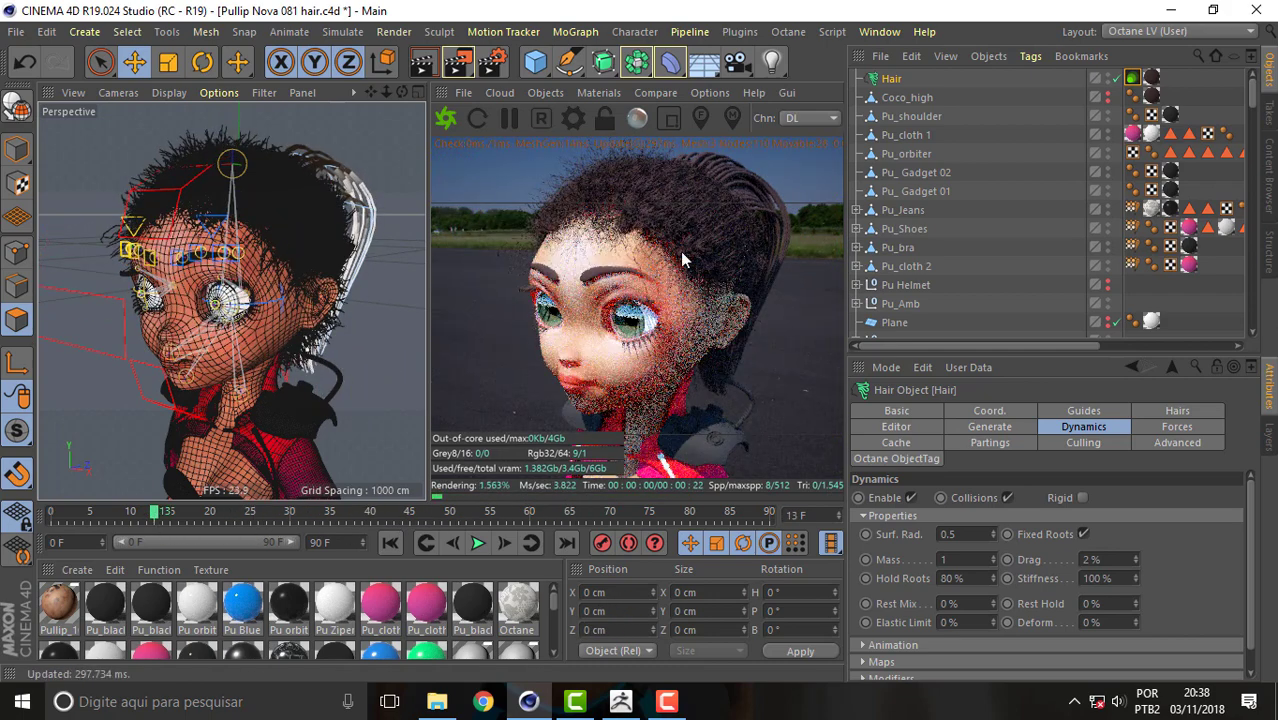
Toggle Coco_high's editor visibility, show the Hair object, and reframe the view on the head.
left_click(1107, 93)
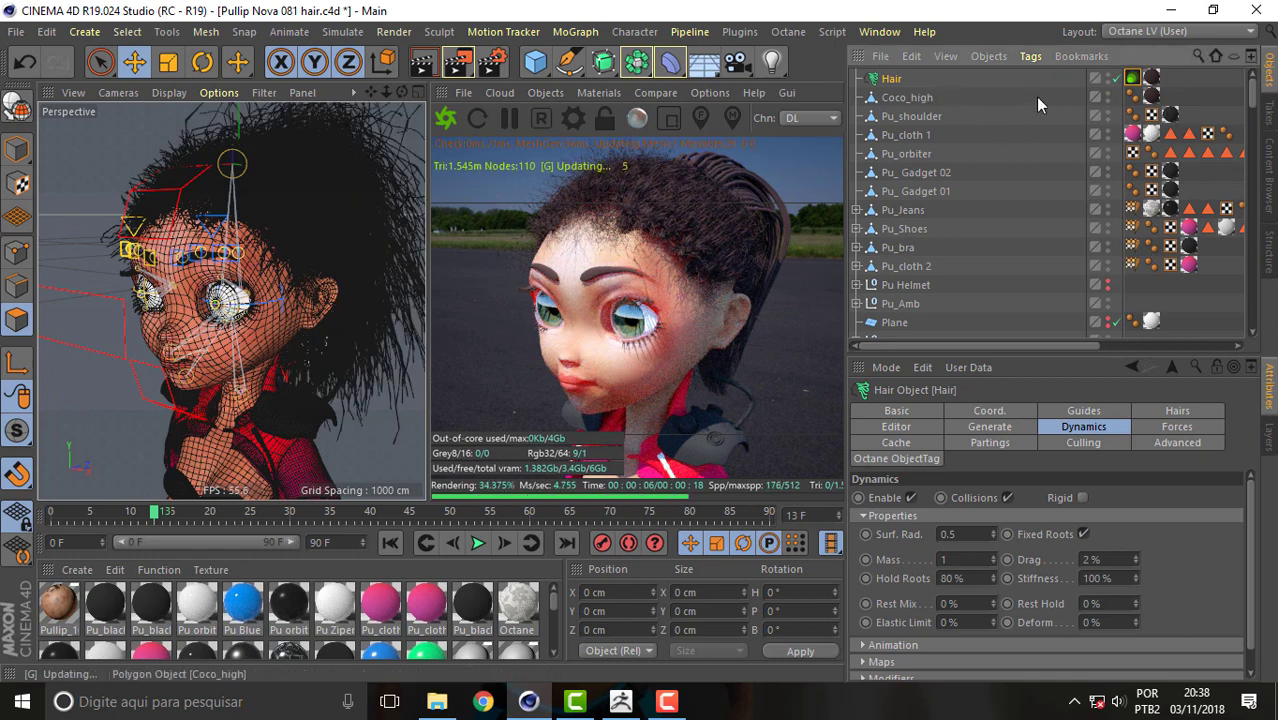
left_click(1107, 76)
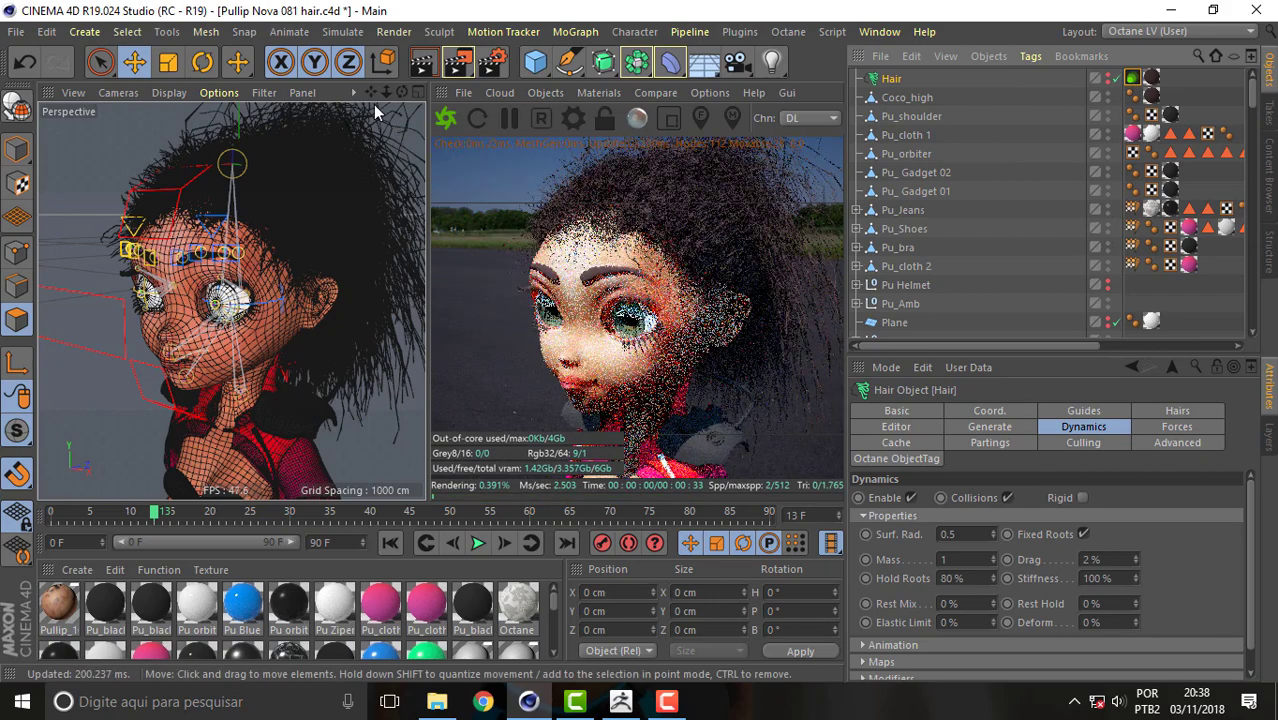
left_click_drag(386, 92, 386, 140)
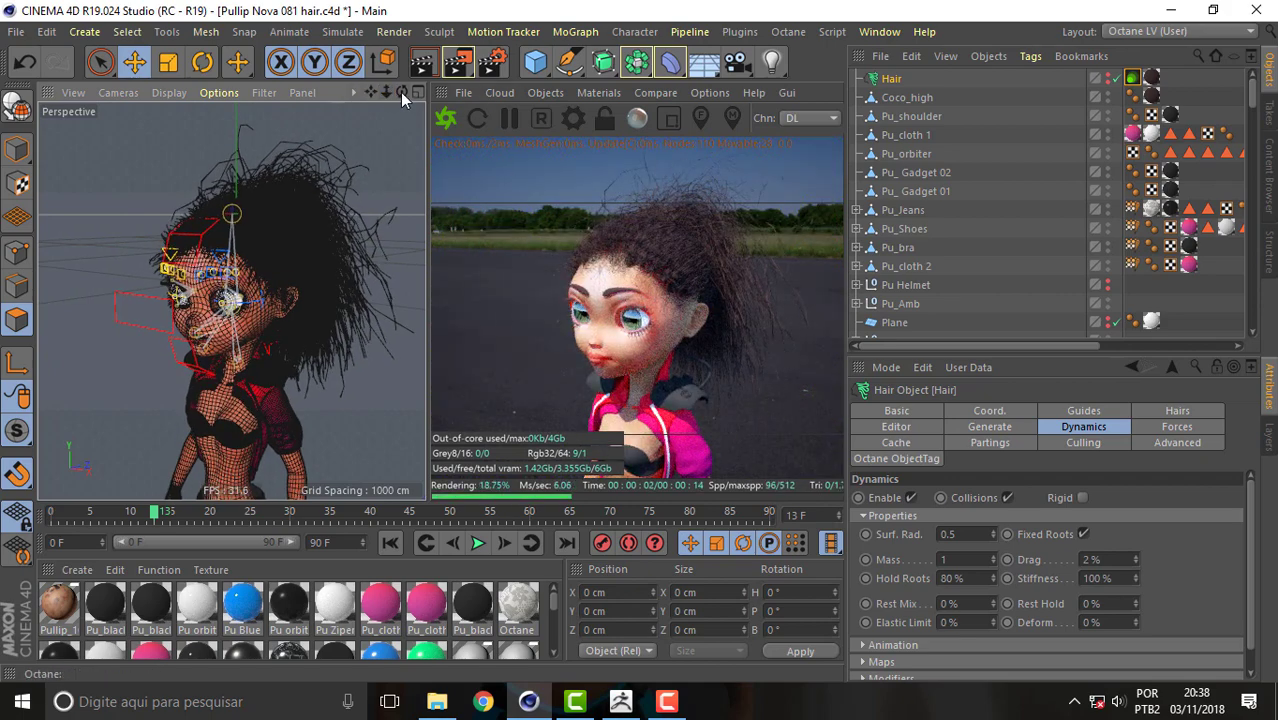
mouse_move(400, 92)
left_mouse_down()
mouse_move(440, 100)
mouse_move(400, 110)
mouse_move(388, 91)
left_mouse_up()
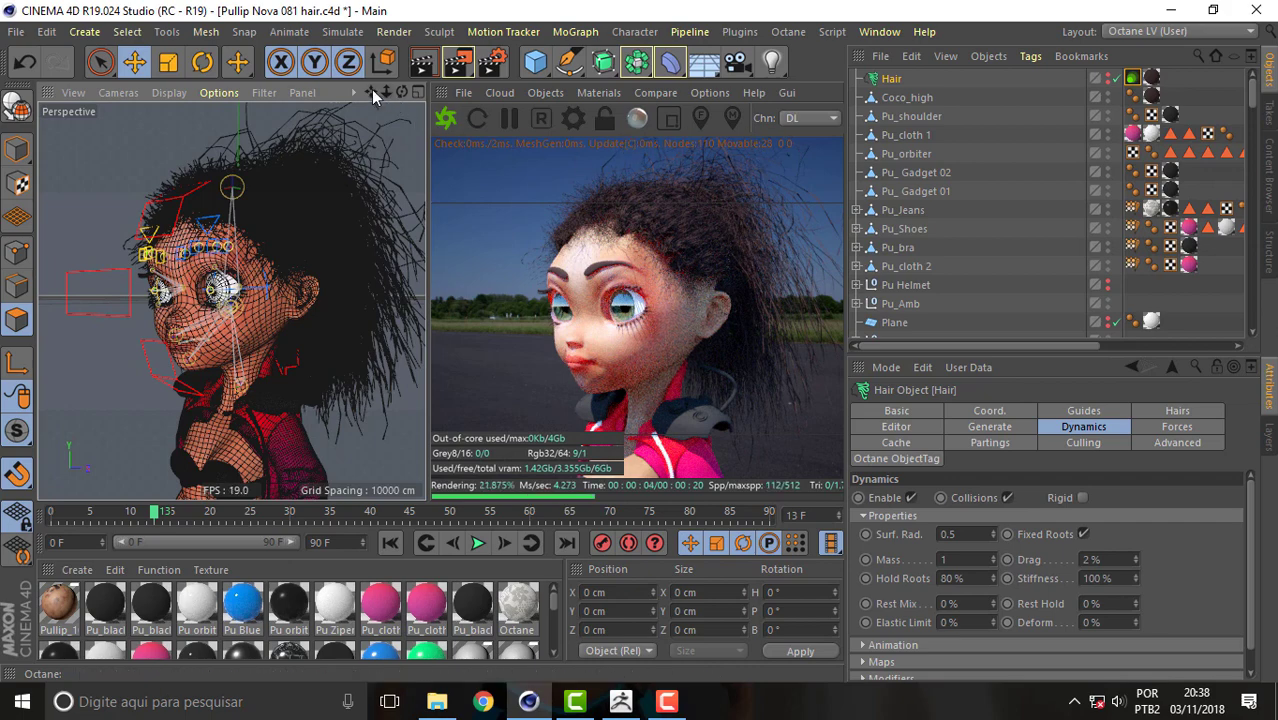
left_click_drag(367, 89, 355, 120)
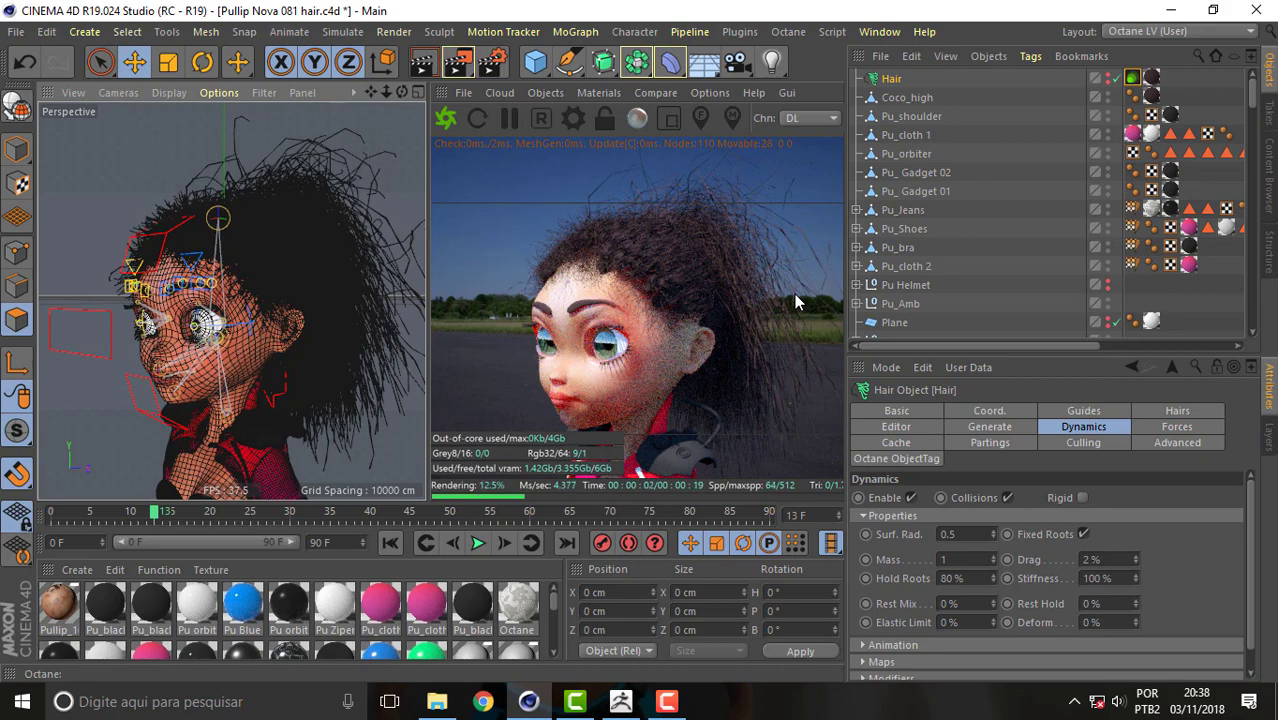
left_click(621, 701)
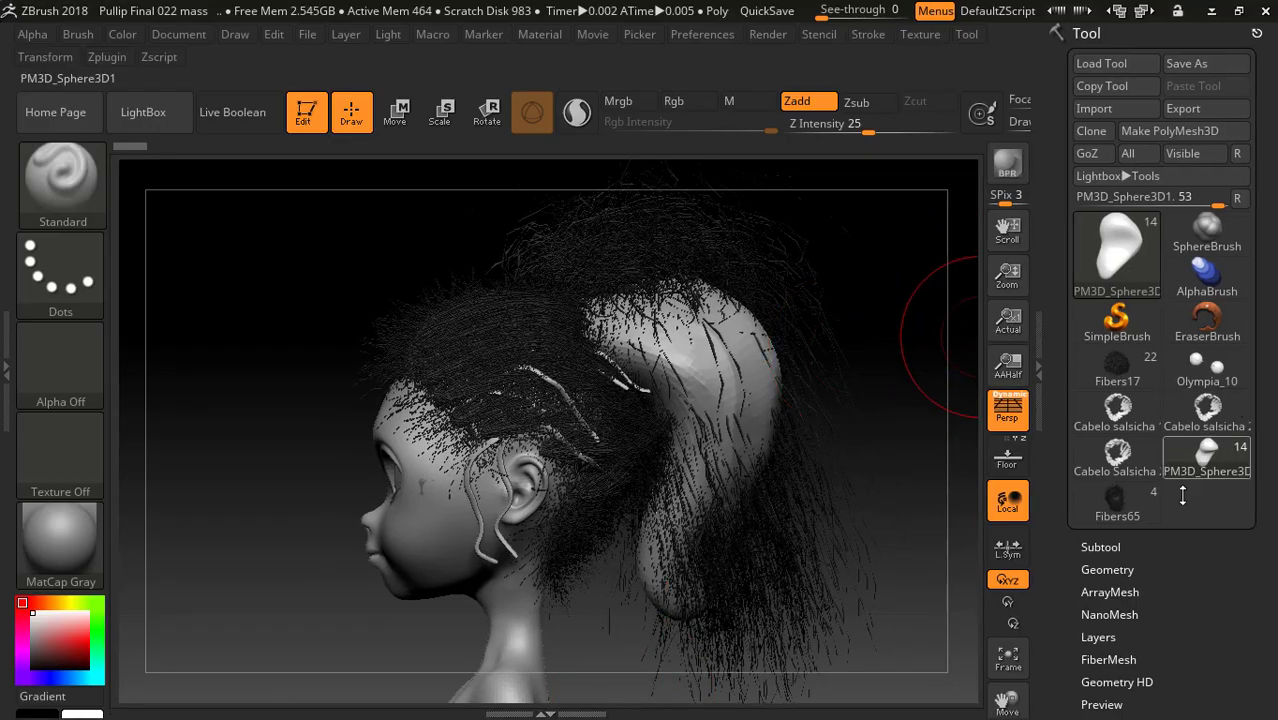
left_click(1102, 548)
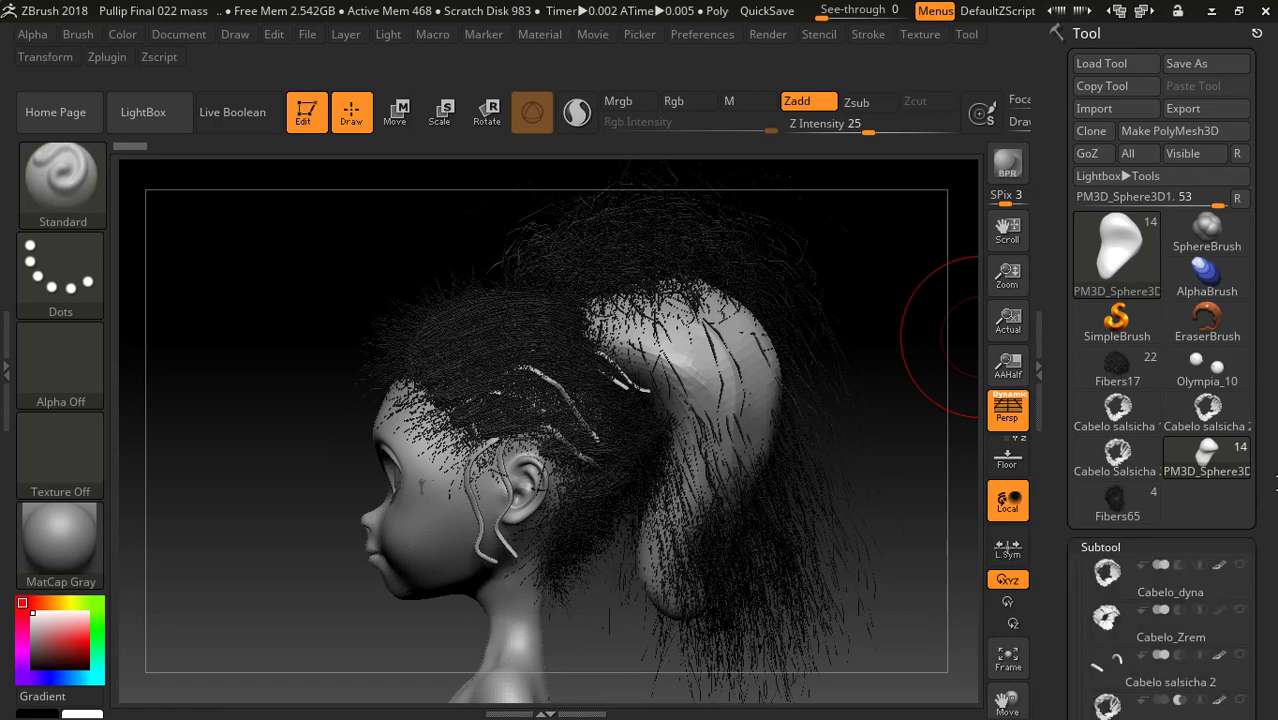
scroll(1180, 430, "down", 10)
scroll(1180, 430, "up", 5)
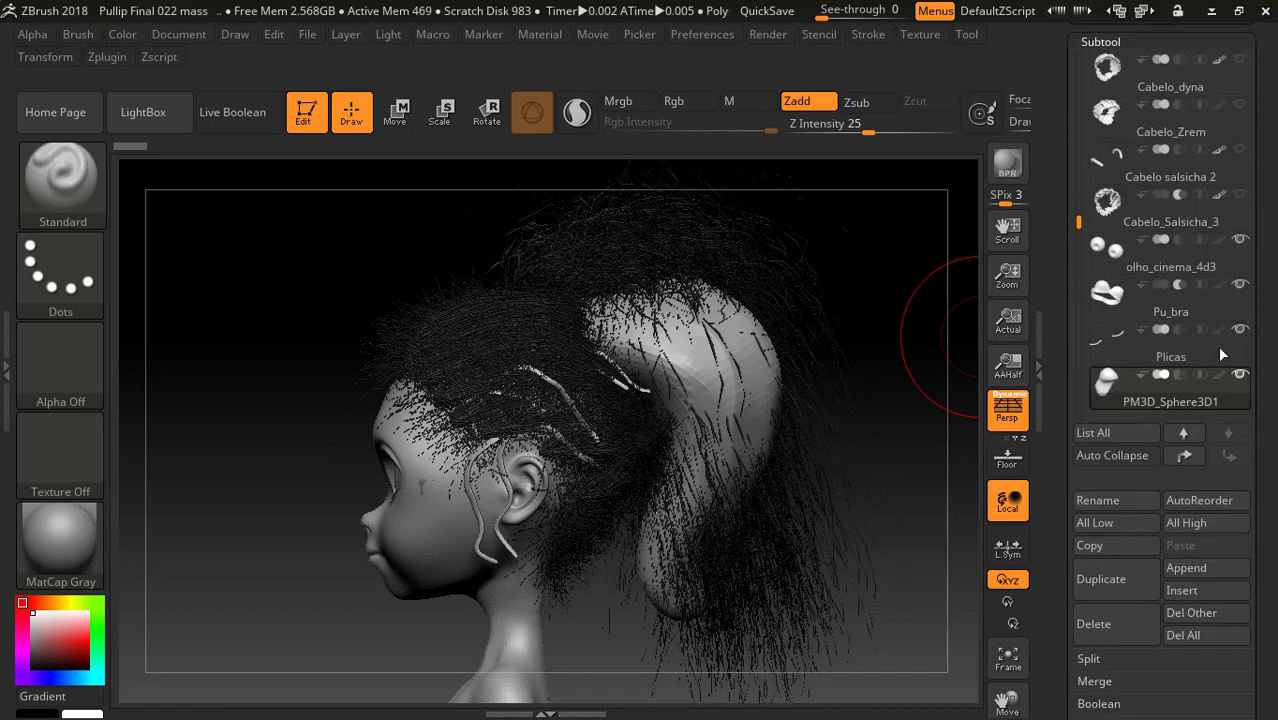
left_click(1184, 433)
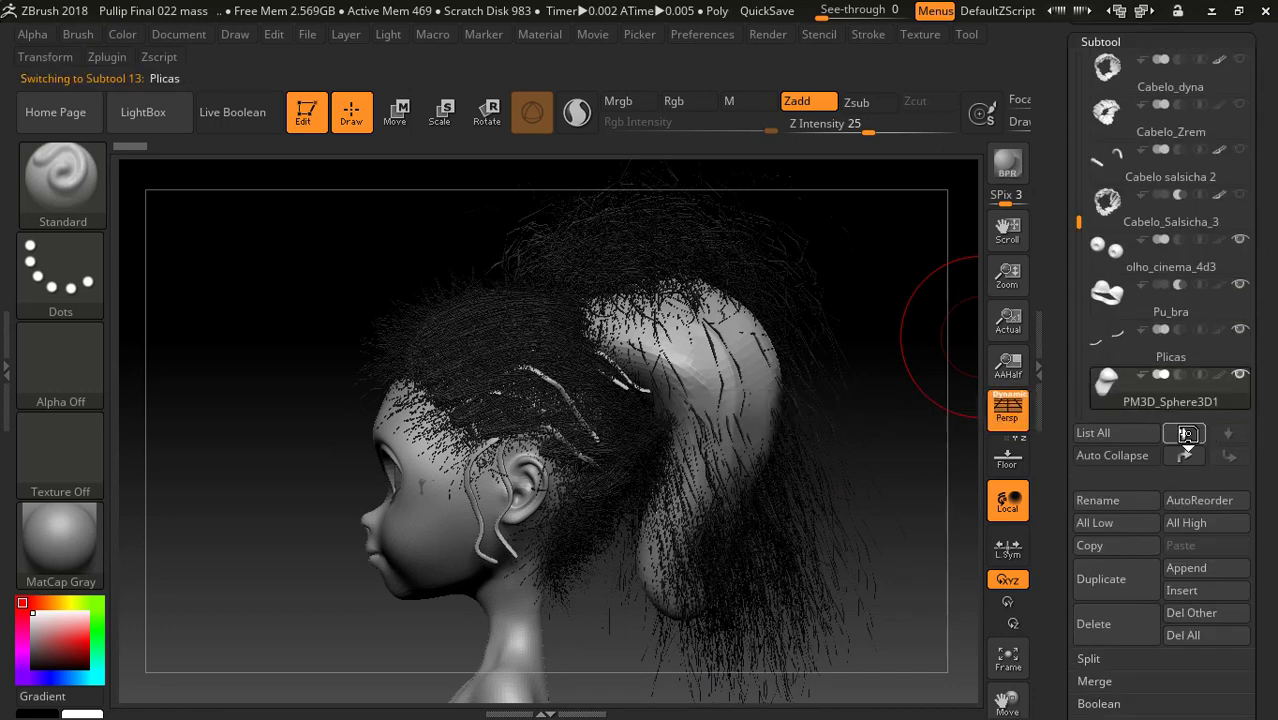
left_click(1186, 433)
left_click(1186, 433)
left_click(1186, 433)
left_click(1186, 433)
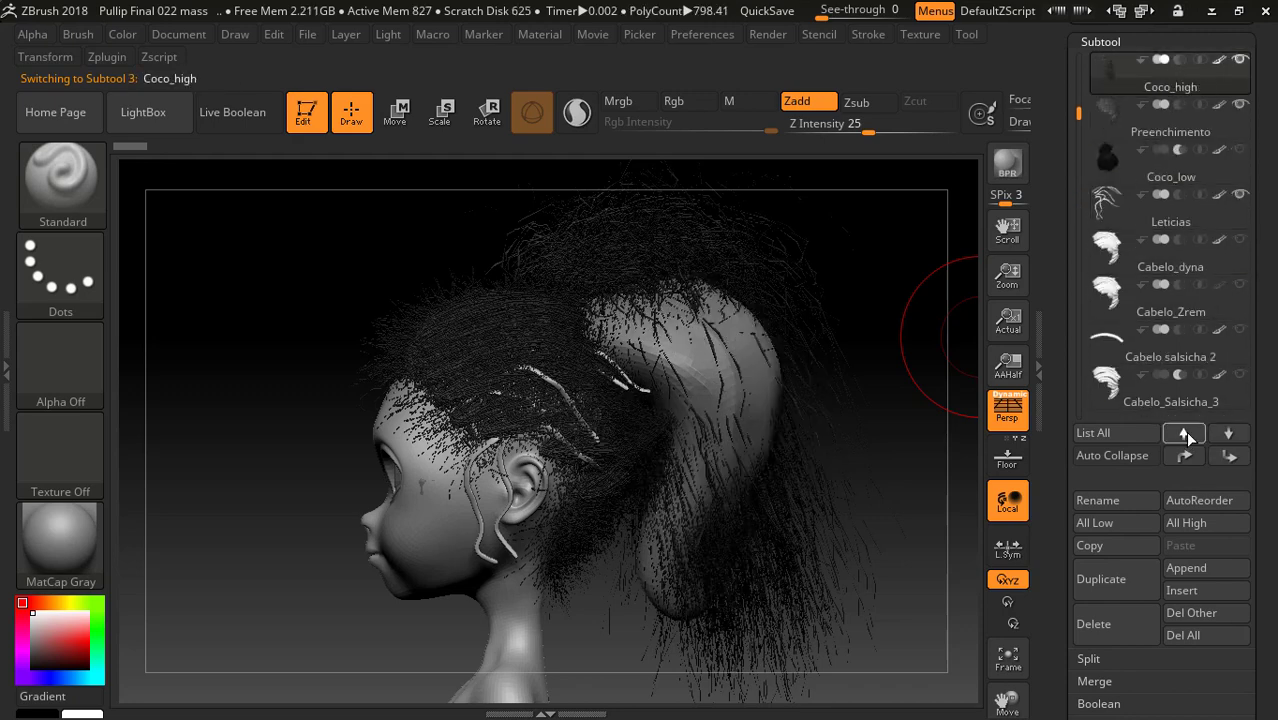
left_click(1186, 433)
left_click(1186, 433)
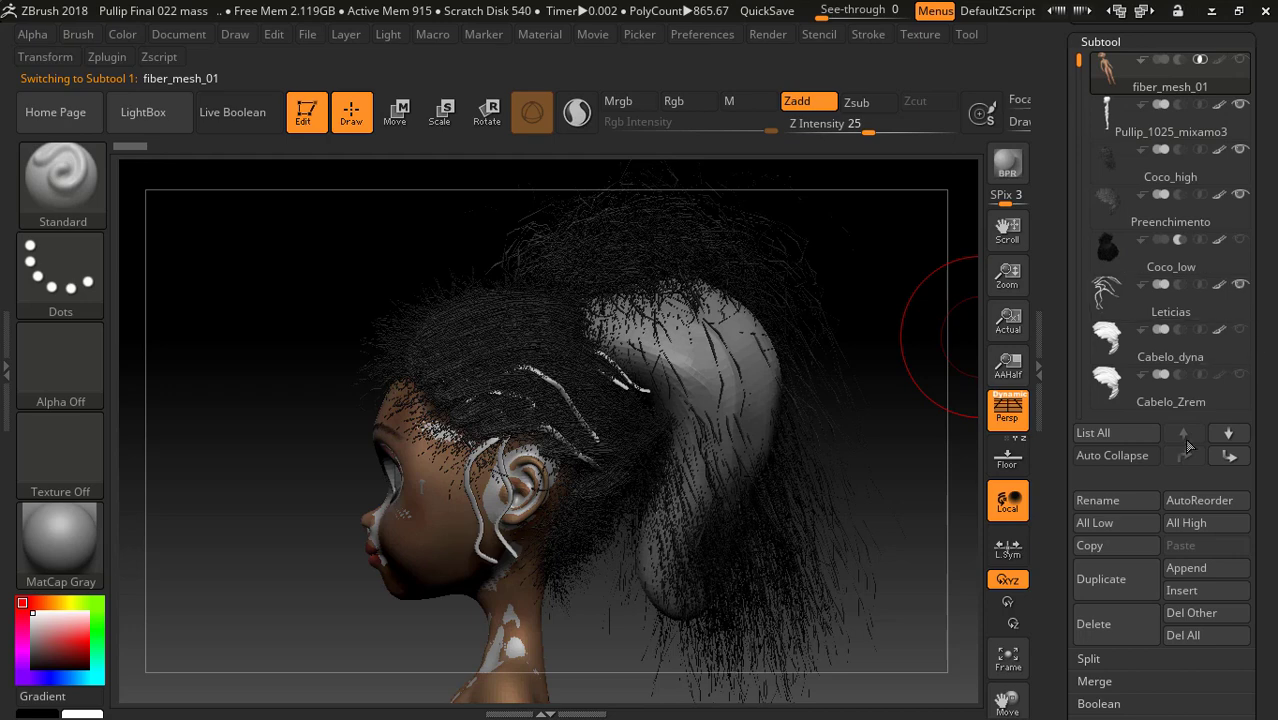
left_click(1229, 433)
left_click(1229, 433)
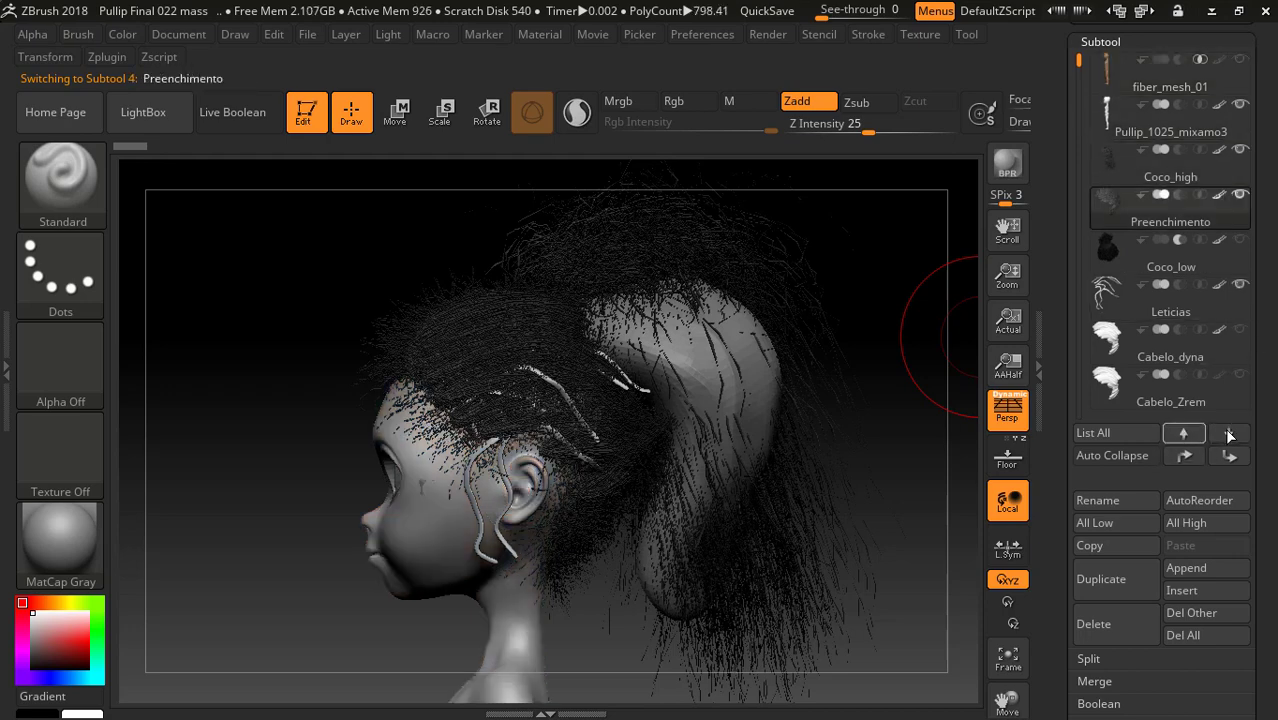
left_click(1184, 434)
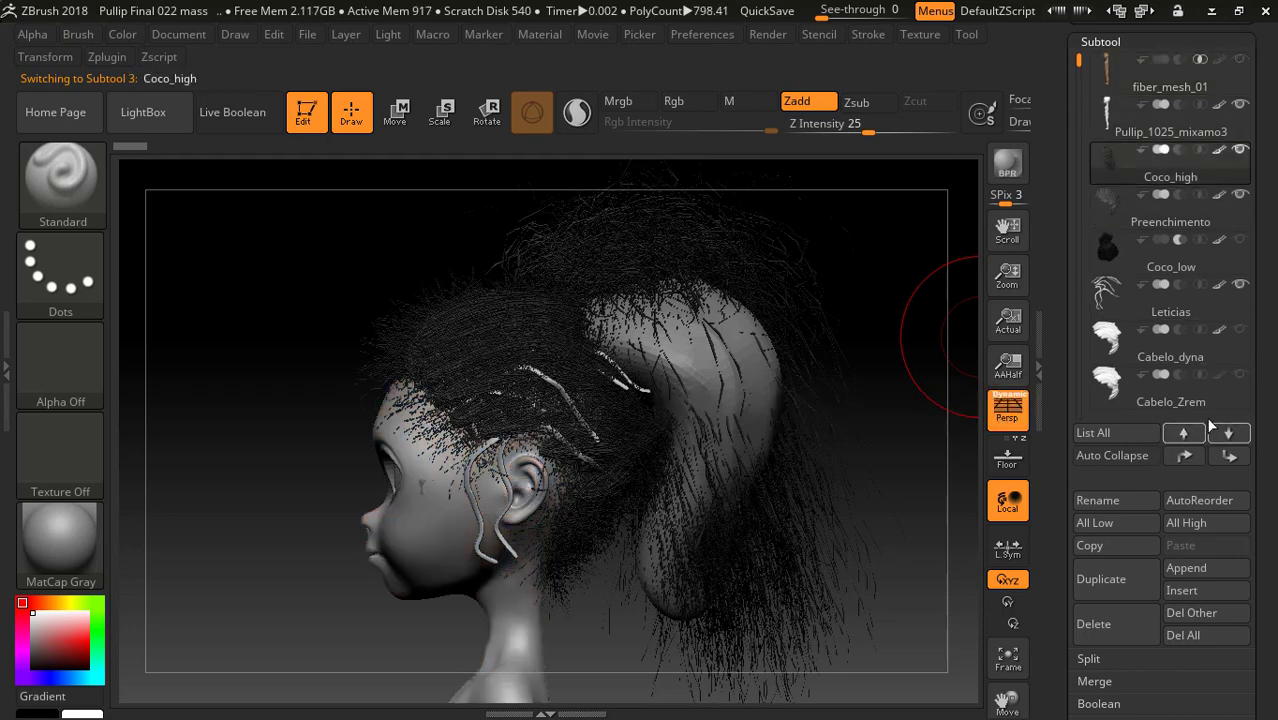
left_click(1240, 151)
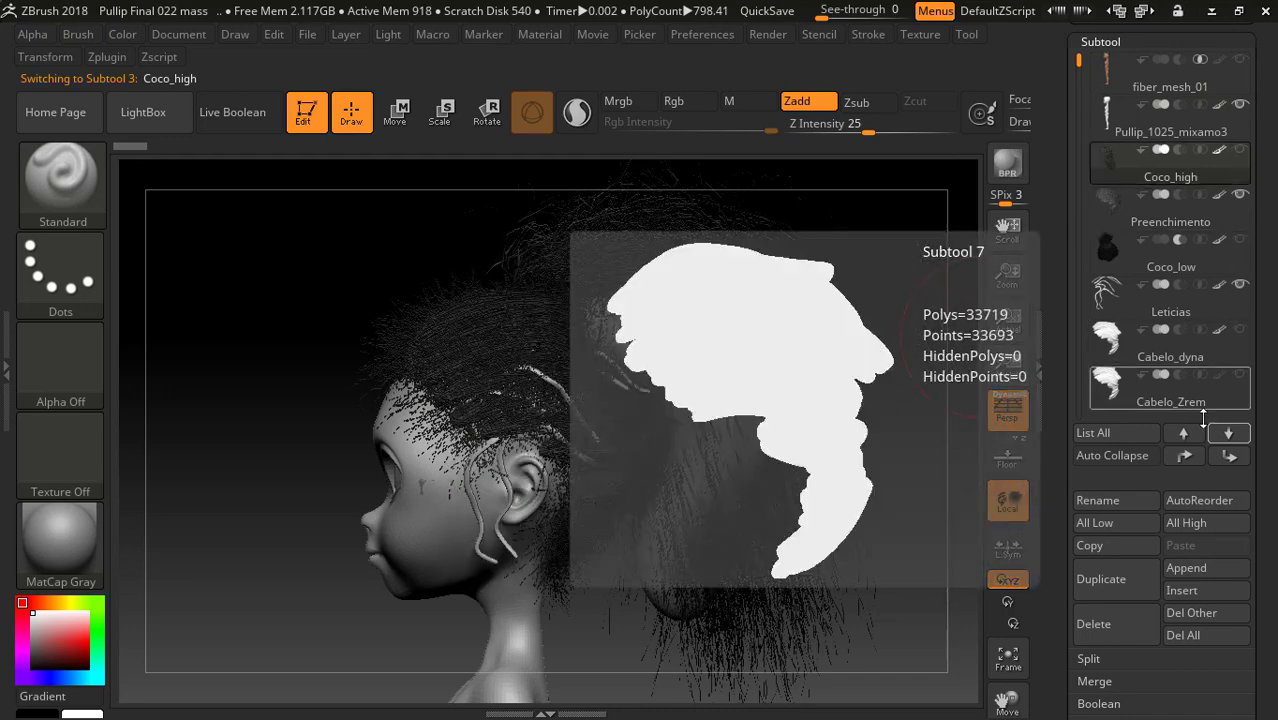
left_click(1183, 436)
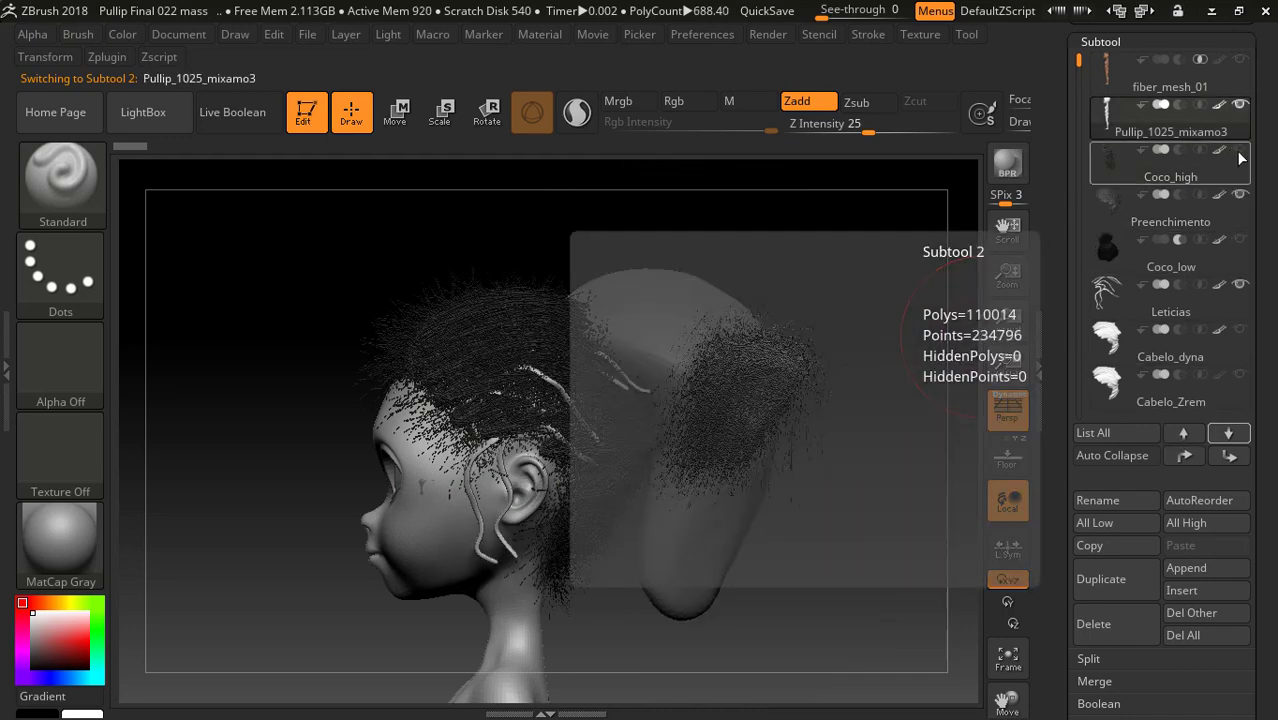
left_click(1240, 151)
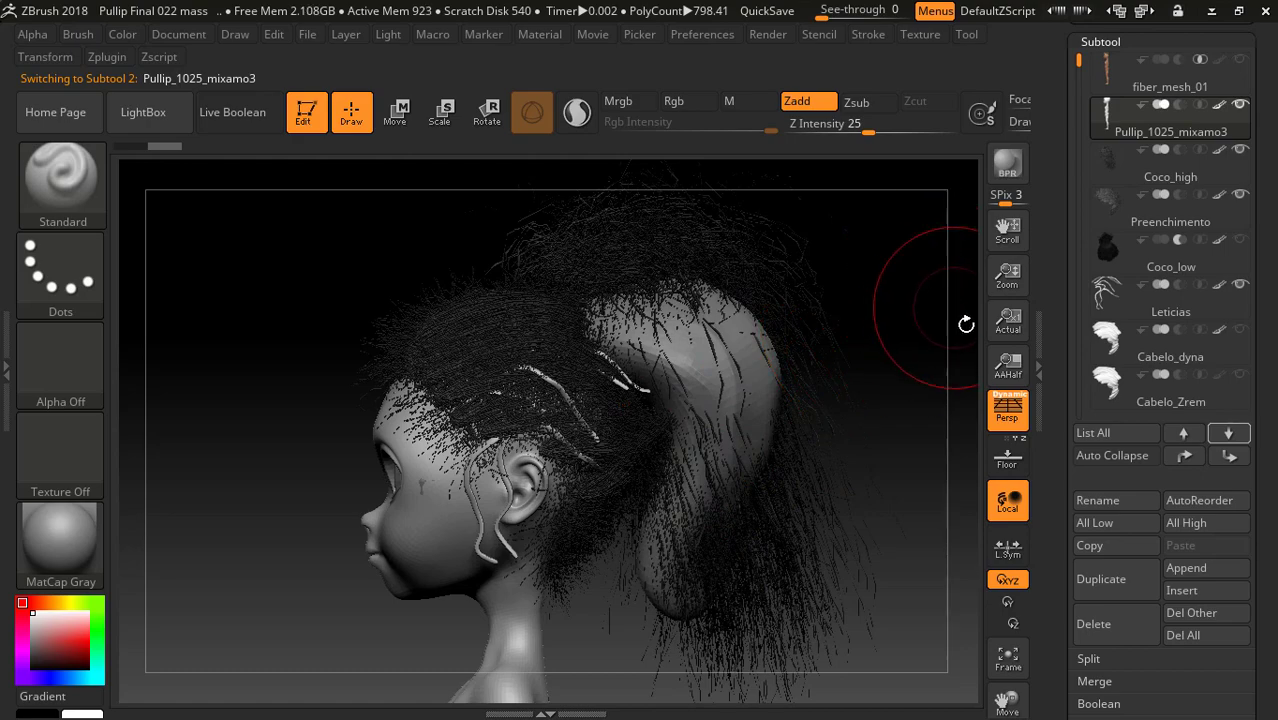
left_click(1213, 11)
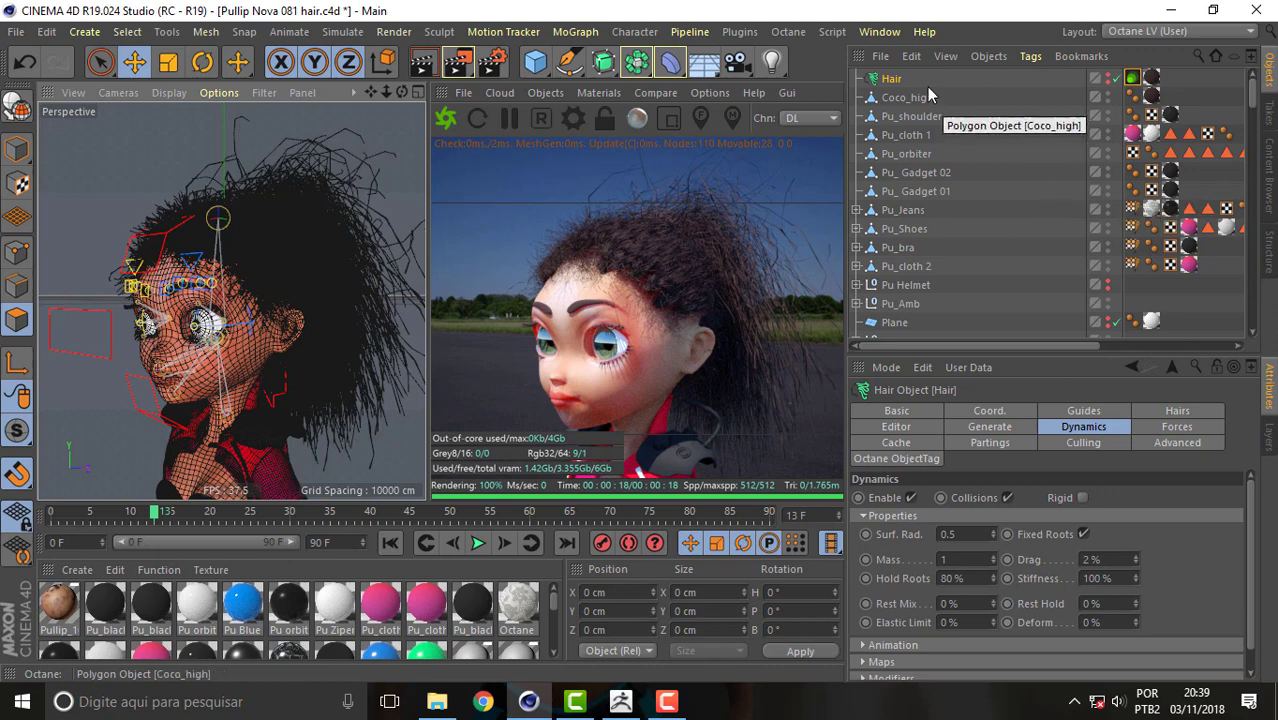
Add Coco_high to the Hair selection and save, overwriting Pullip Nova 081 hair.c4d.
left_click(905, 98, "ctrl")
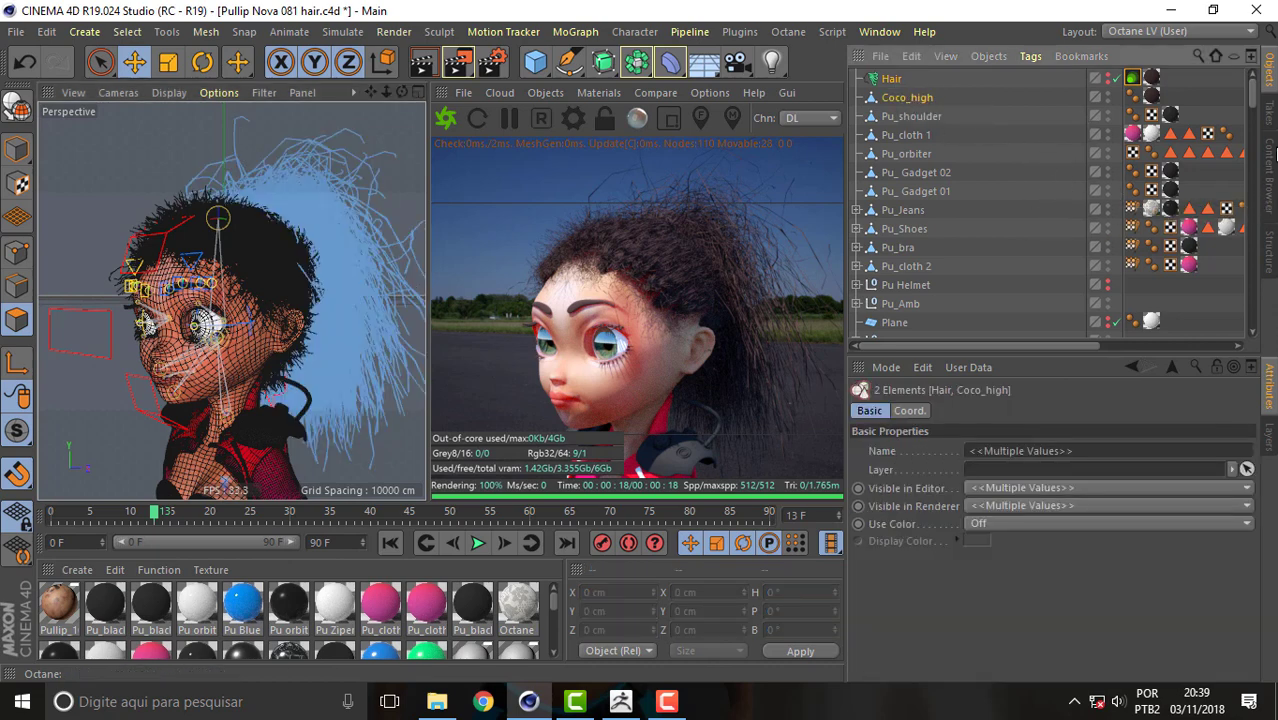
left_click(16, 32)
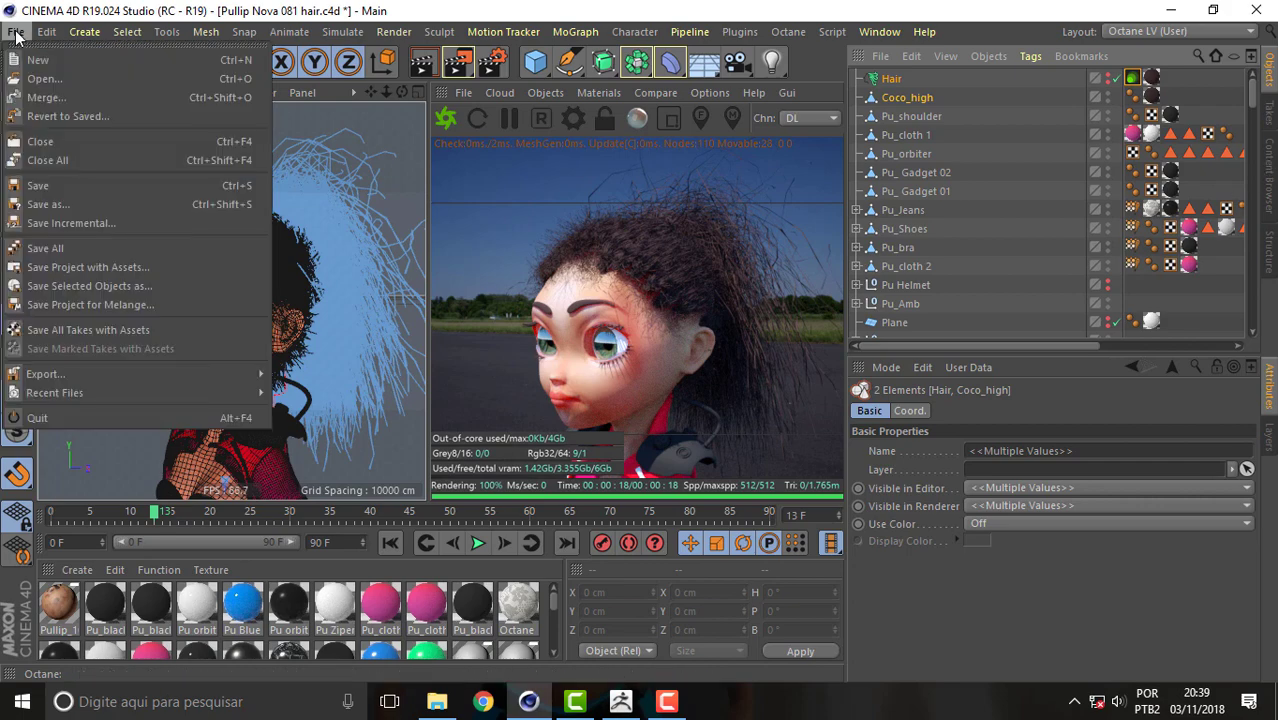
left_click(60, 203)
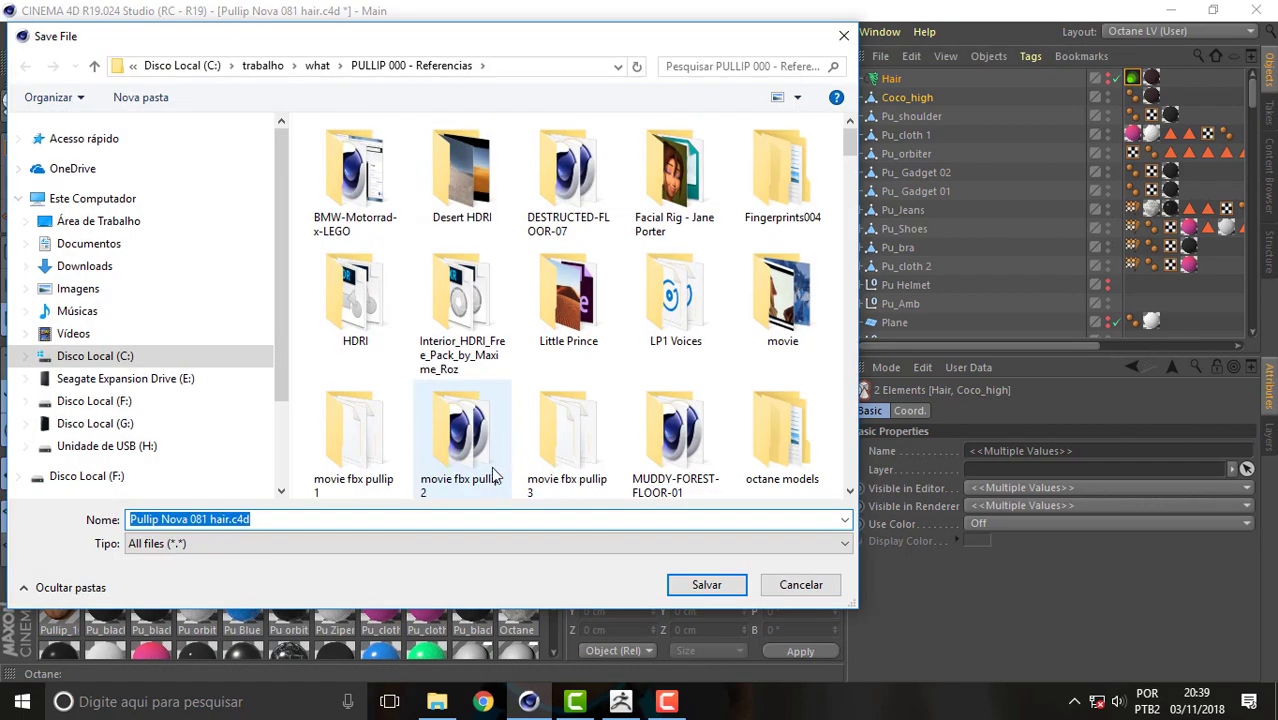
left_click(707, 586)
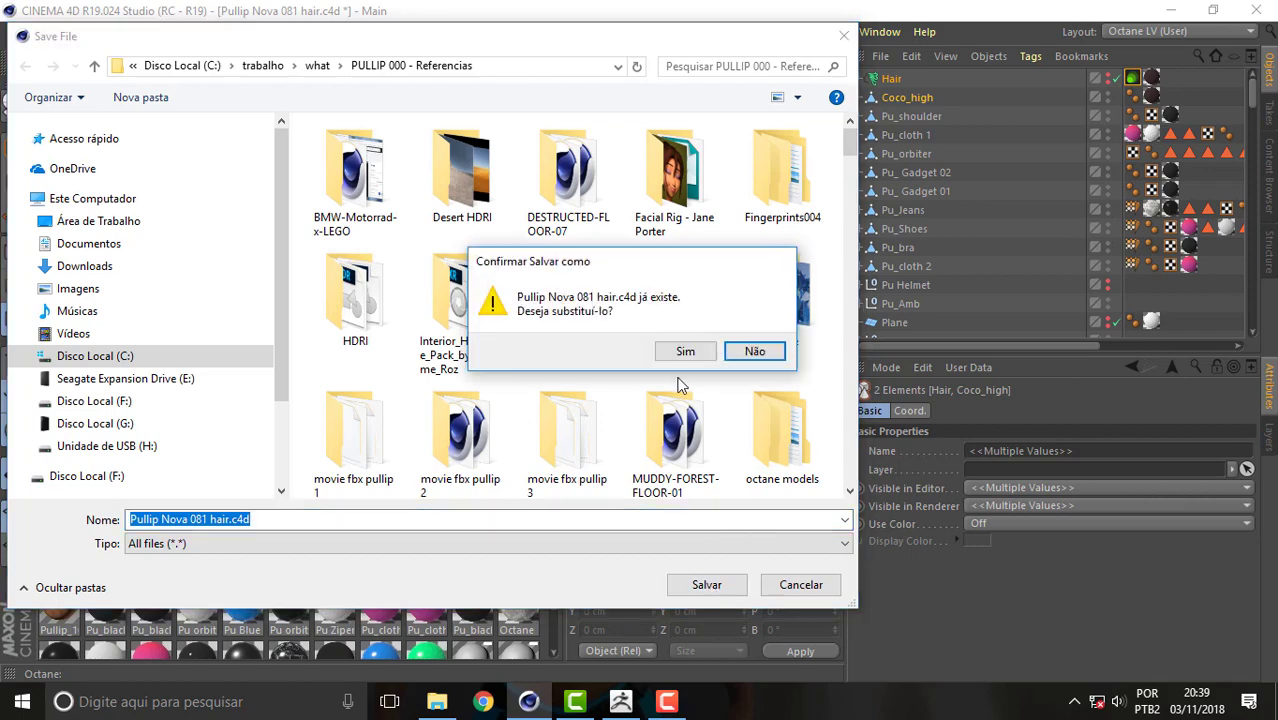
left_click(686, 350)
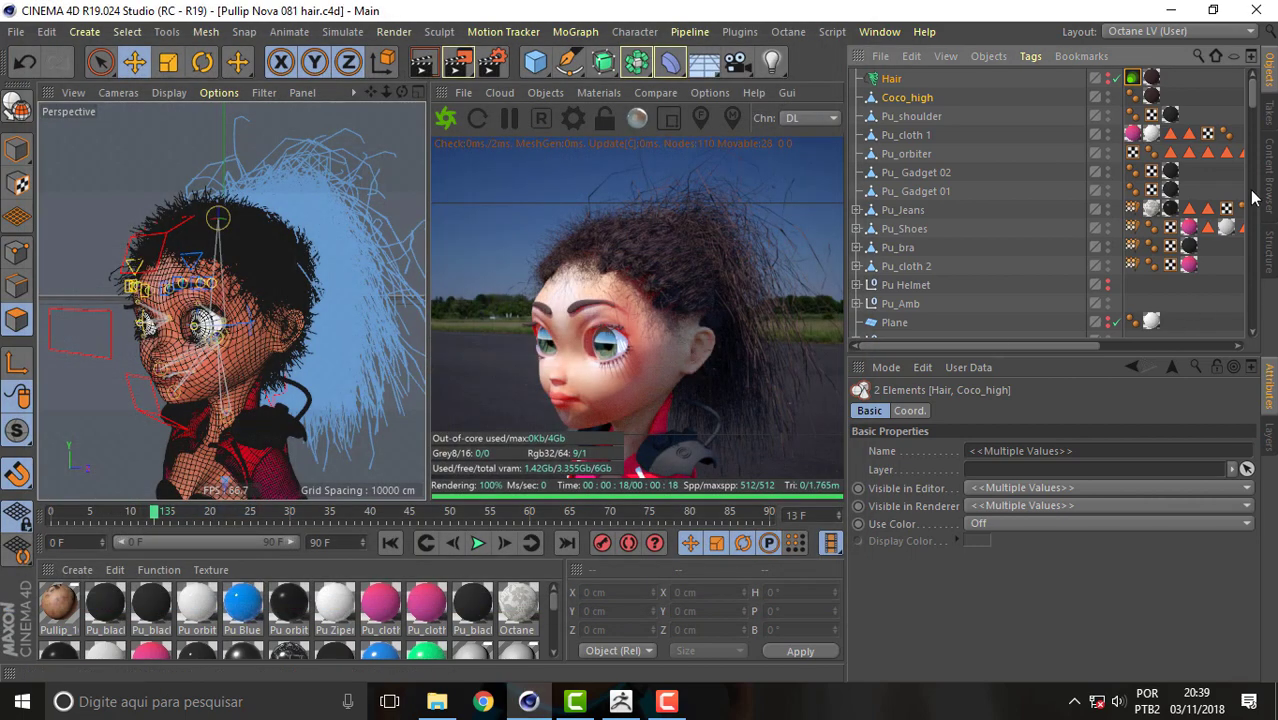
Add PM3D_Sphere3D1 to the selection and delete it together with Hair and Coco_high.
left_click_drag(1248, 95, 1254, 192)
left_click(1017, 188, "ctrl")
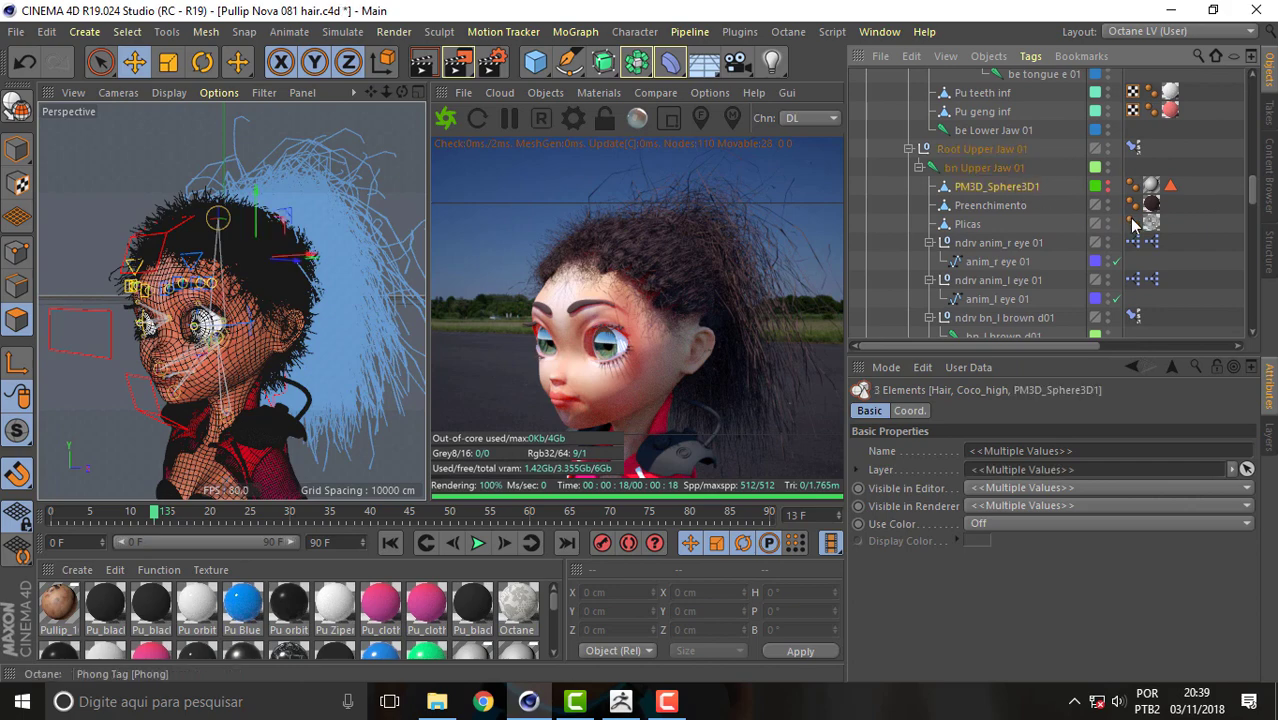
key("Delete")
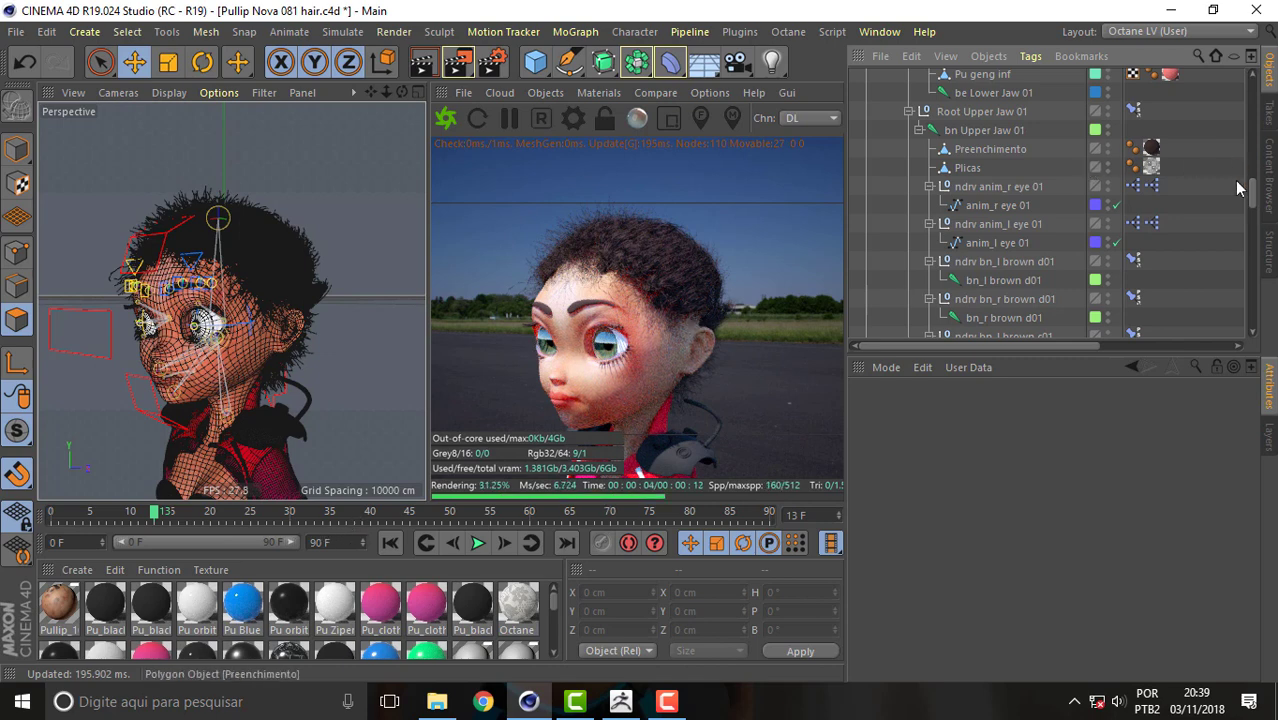
left_click_drag(1253, 195, 1253, 95)
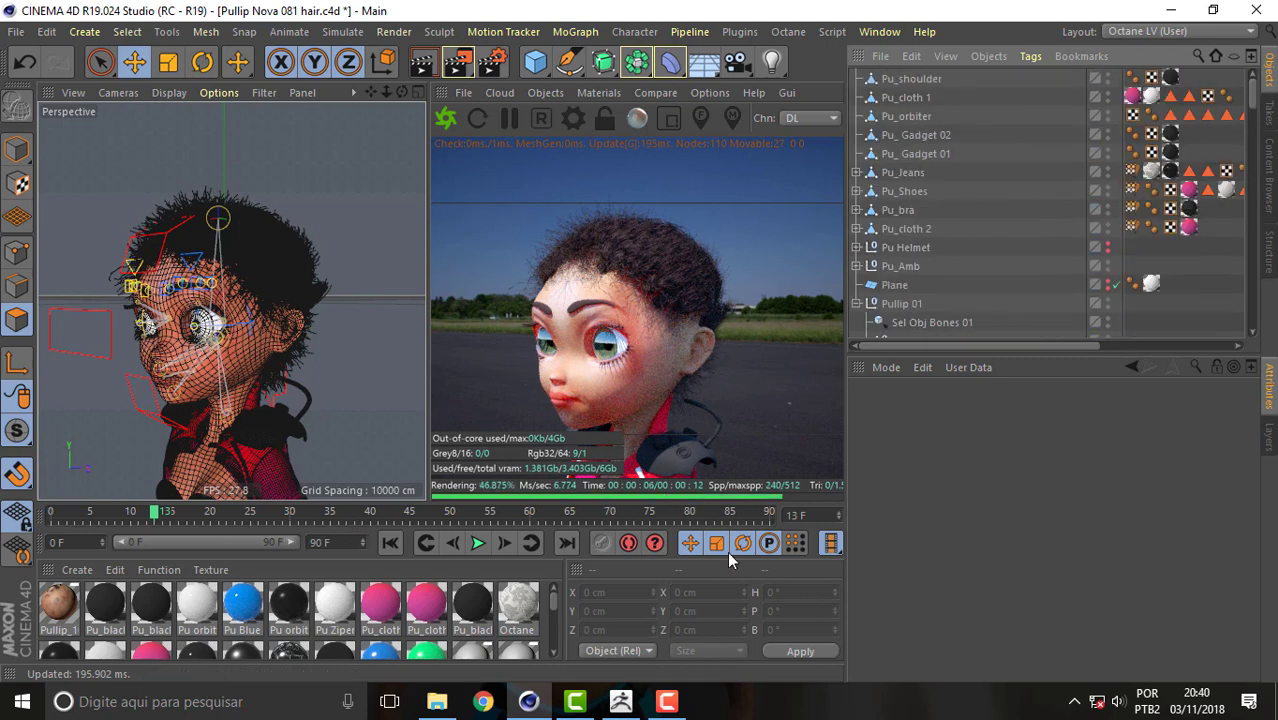
In ZBrush, move the active SubTool selection up to the Preenchimento (PM3D_Sphere3D1) sphere.
left_click(621, 706)
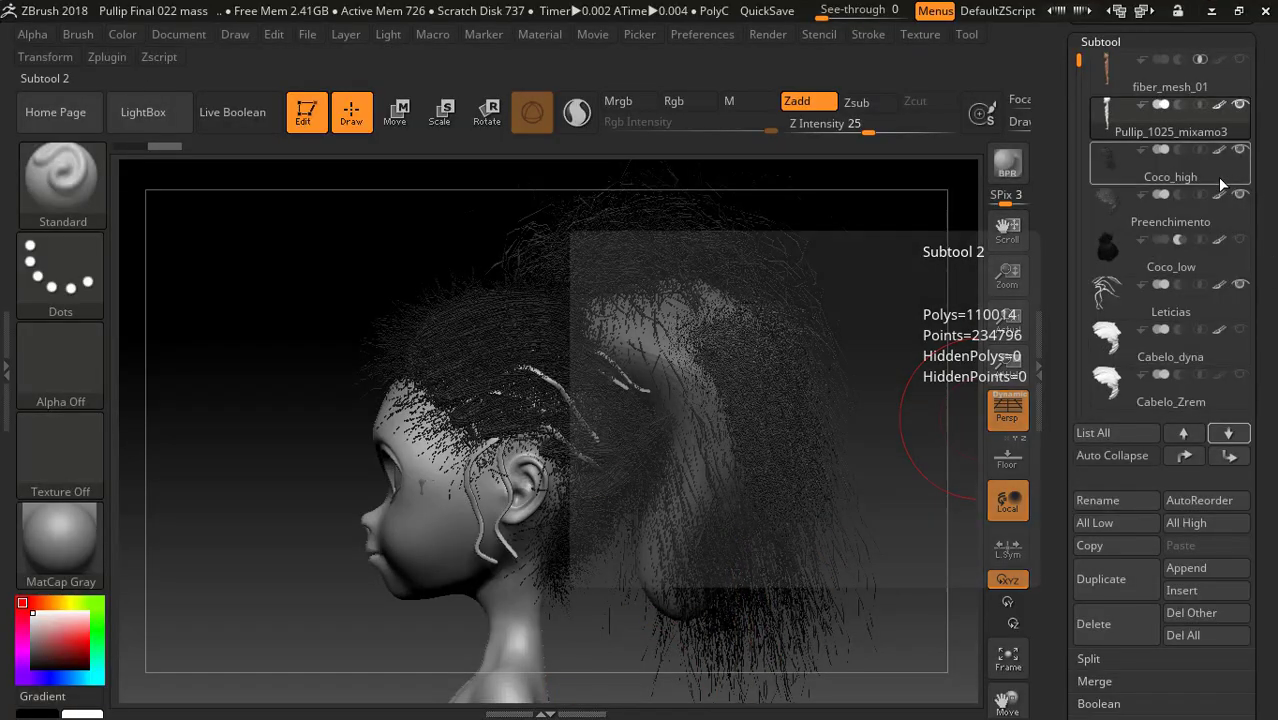
left_click(1253, 193)
scroll(1271, 231, "up", 3)
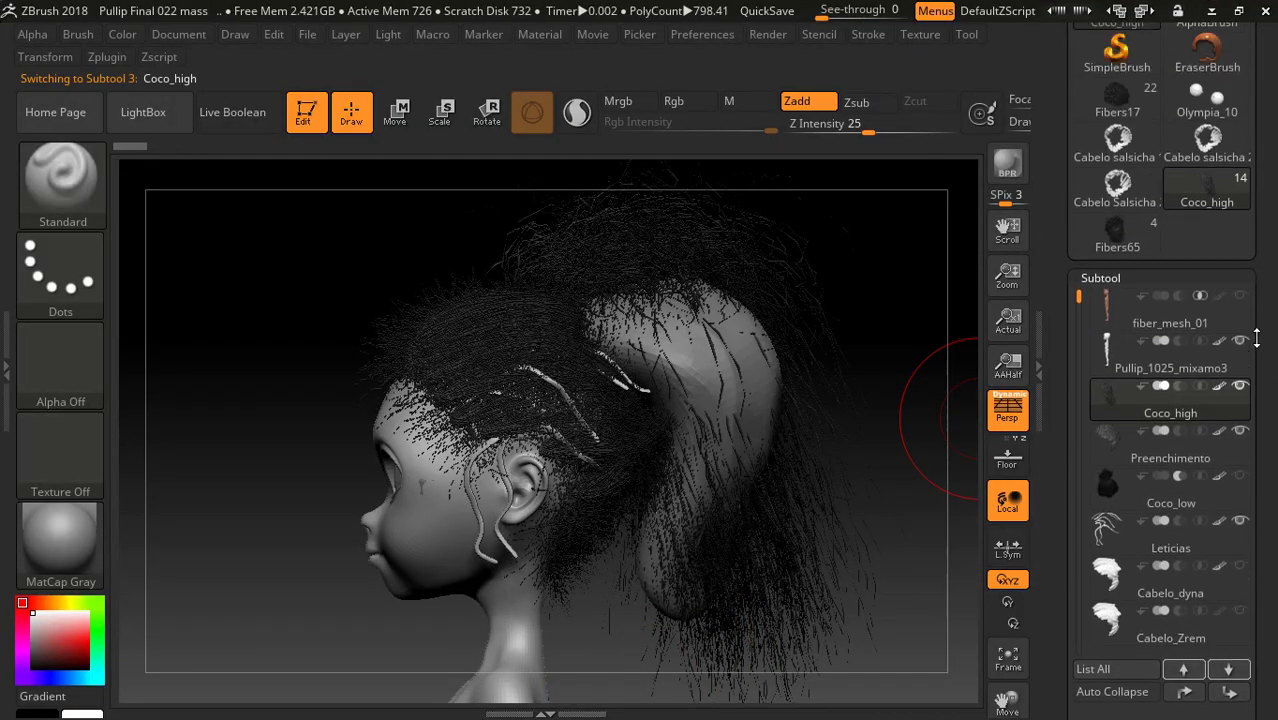
scroll(1271, 231, "up", 3)
scroll(1271, 231, "up", 3)
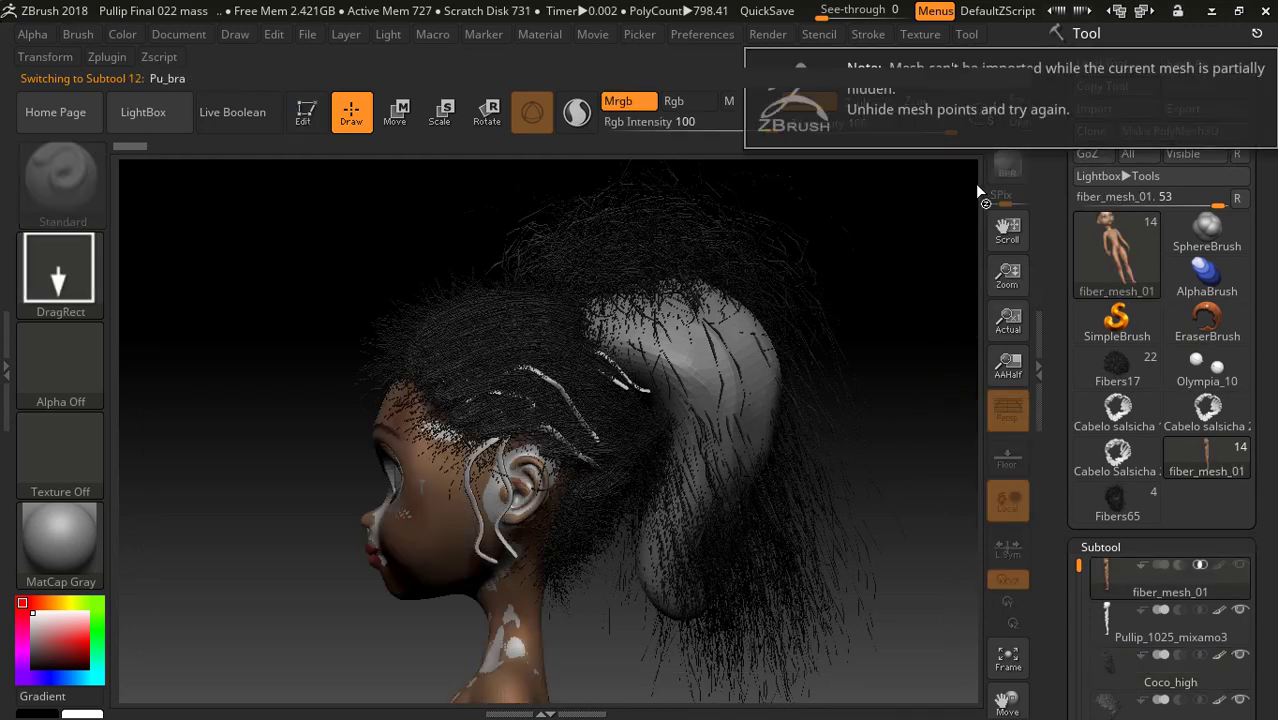
key("Up")
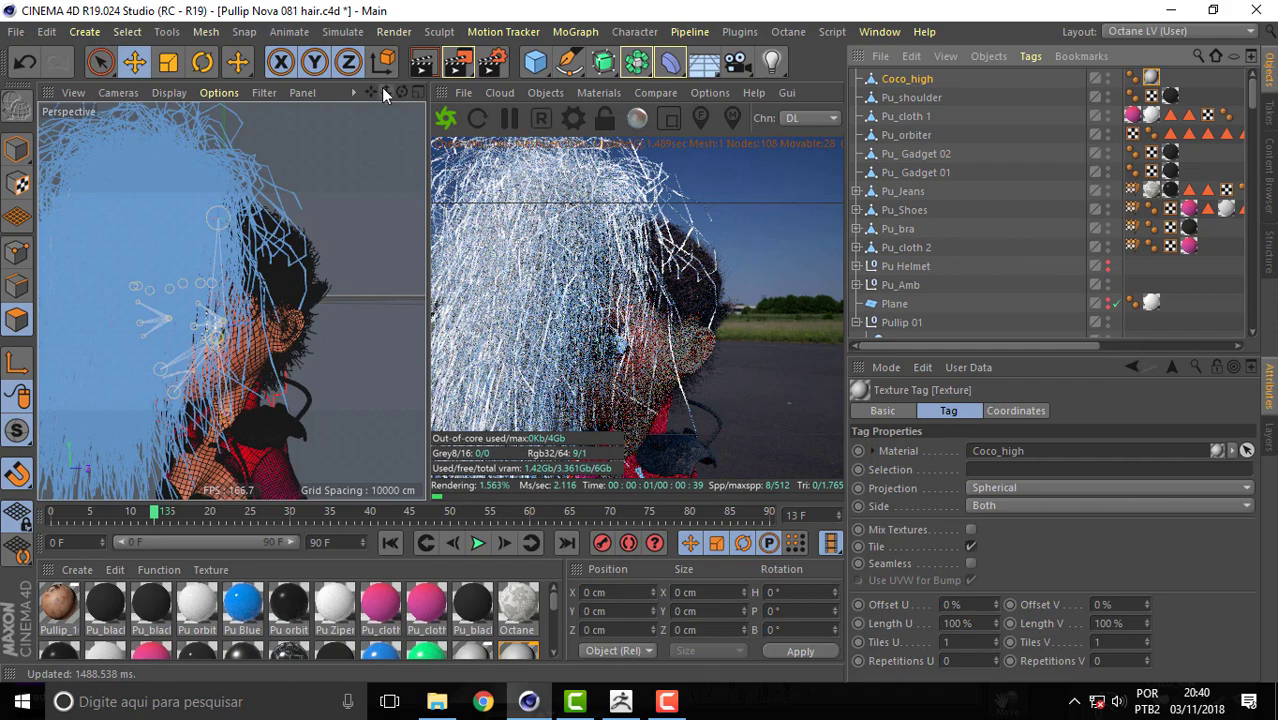
Zoom out and orbit to a frontal full-body view of the doll, then enable Points mode.
left_click_drag(383, 93, 383, 89)
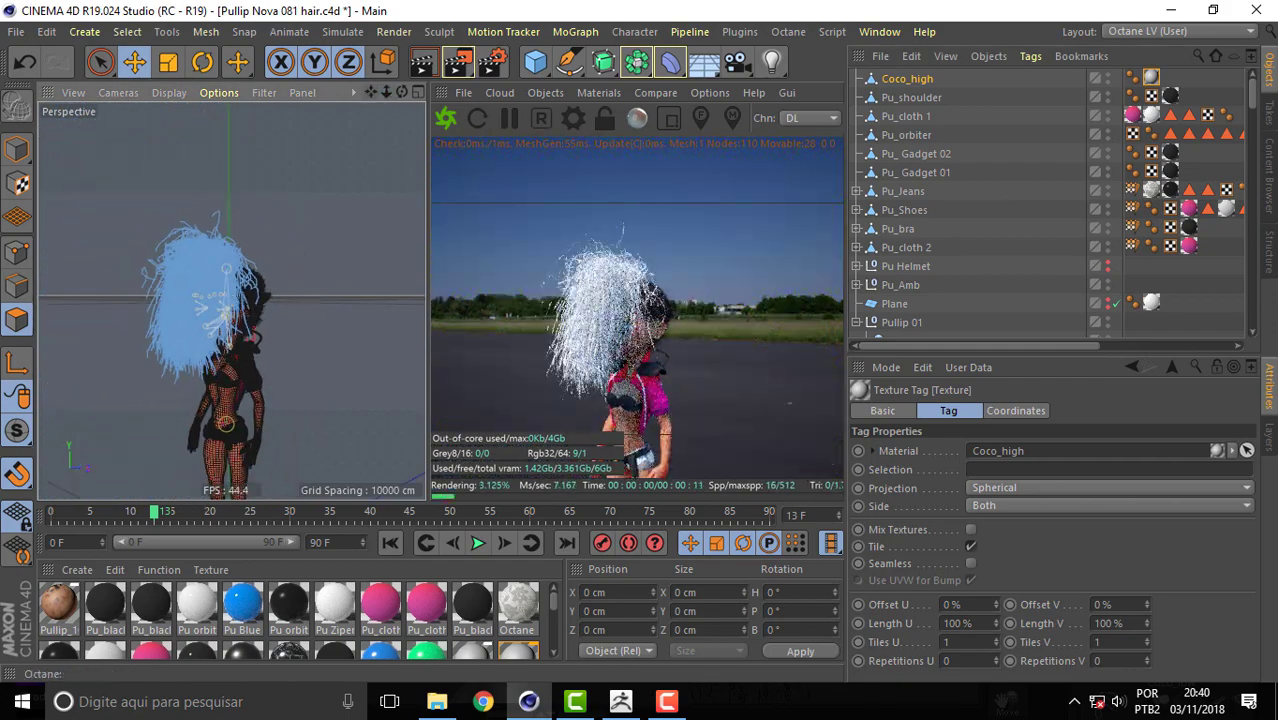
mouse_move(402, 92)
left_mouse_down()
mouse_move(409, 112)
mouse_move(372, 120)
mouse_move(454, 167)
left_mouse_up()
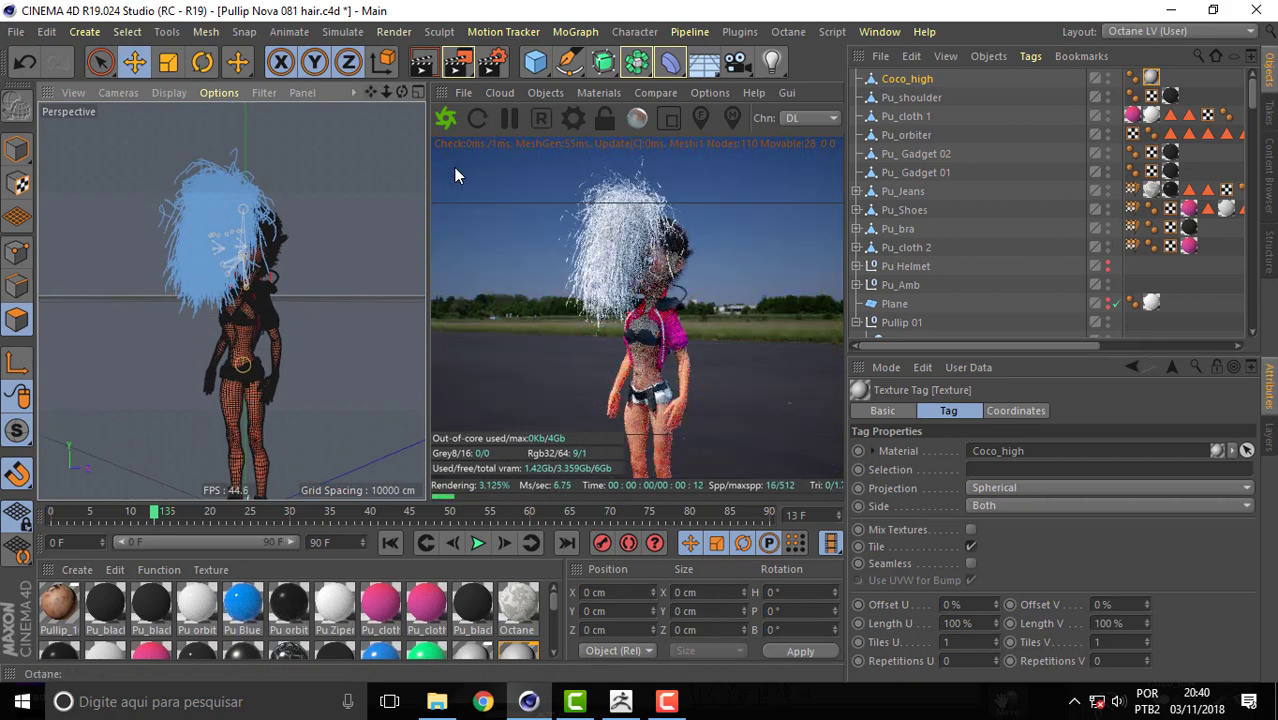
left_click(20, 252)
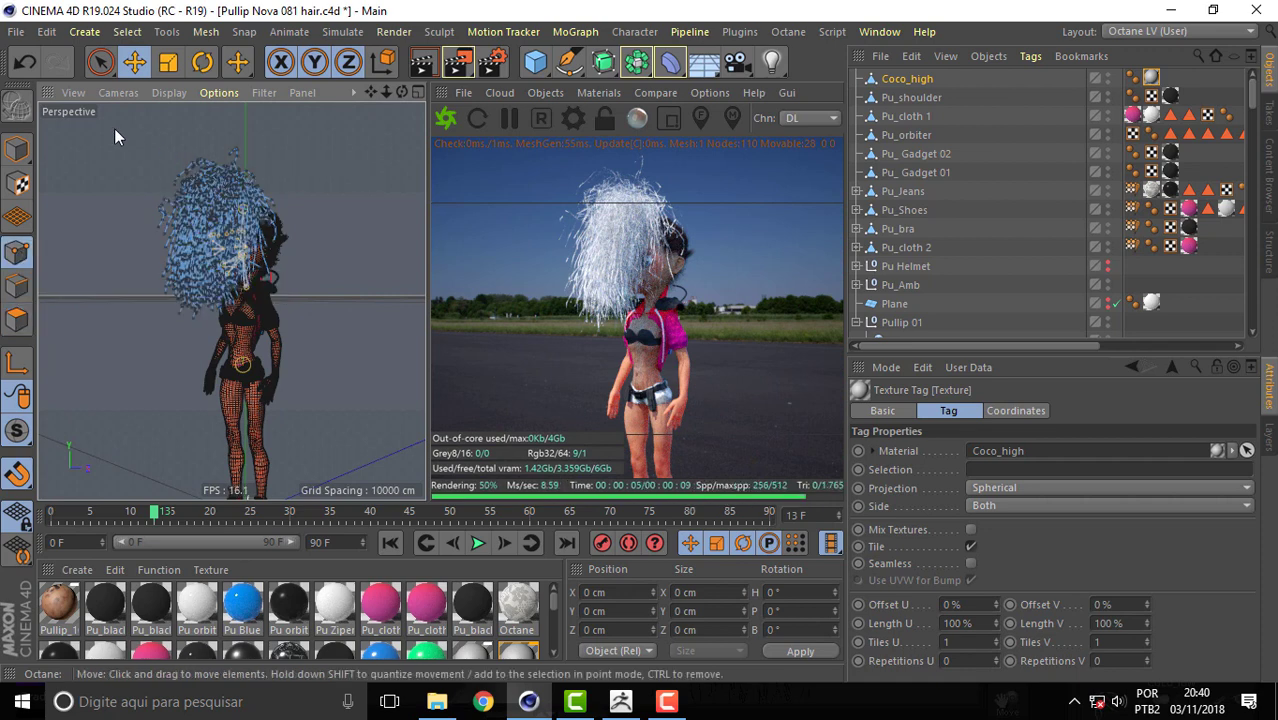
Box-select all of Coco_high's hair points and rotate them.
left_click(100, 62)
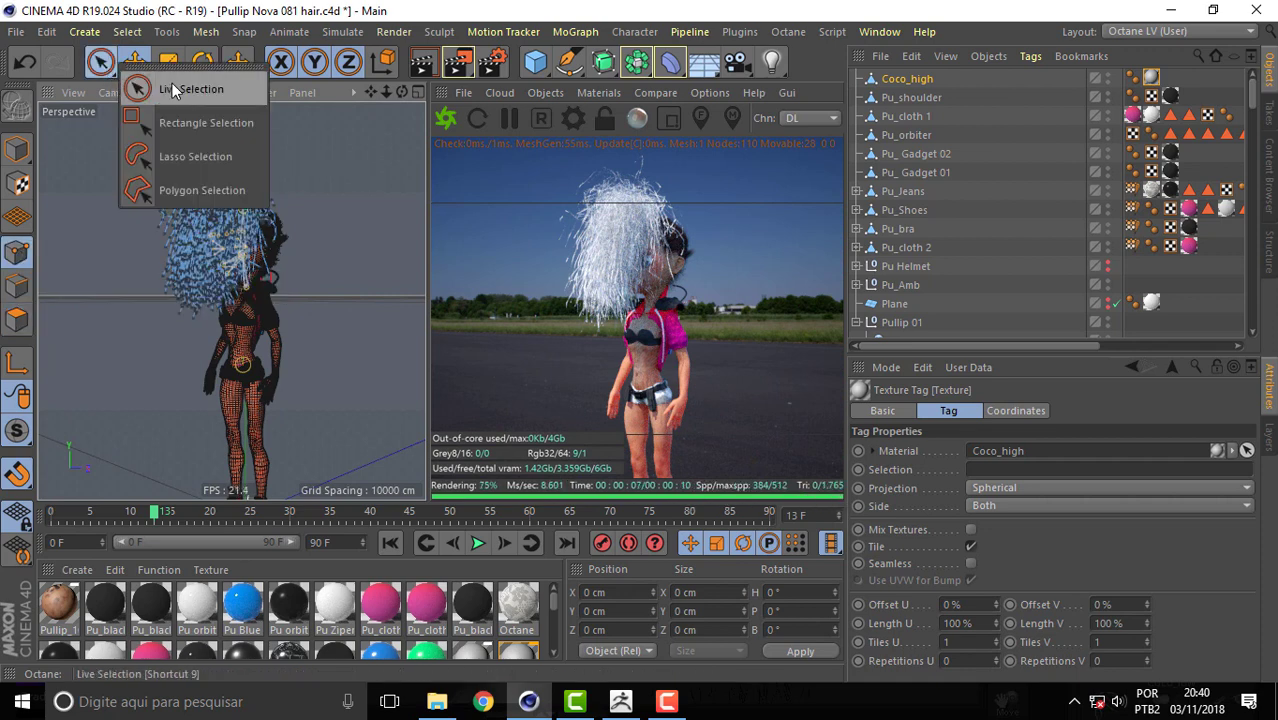
left_click(180, 122)
left_click_drag(115, 128, 312, 346)
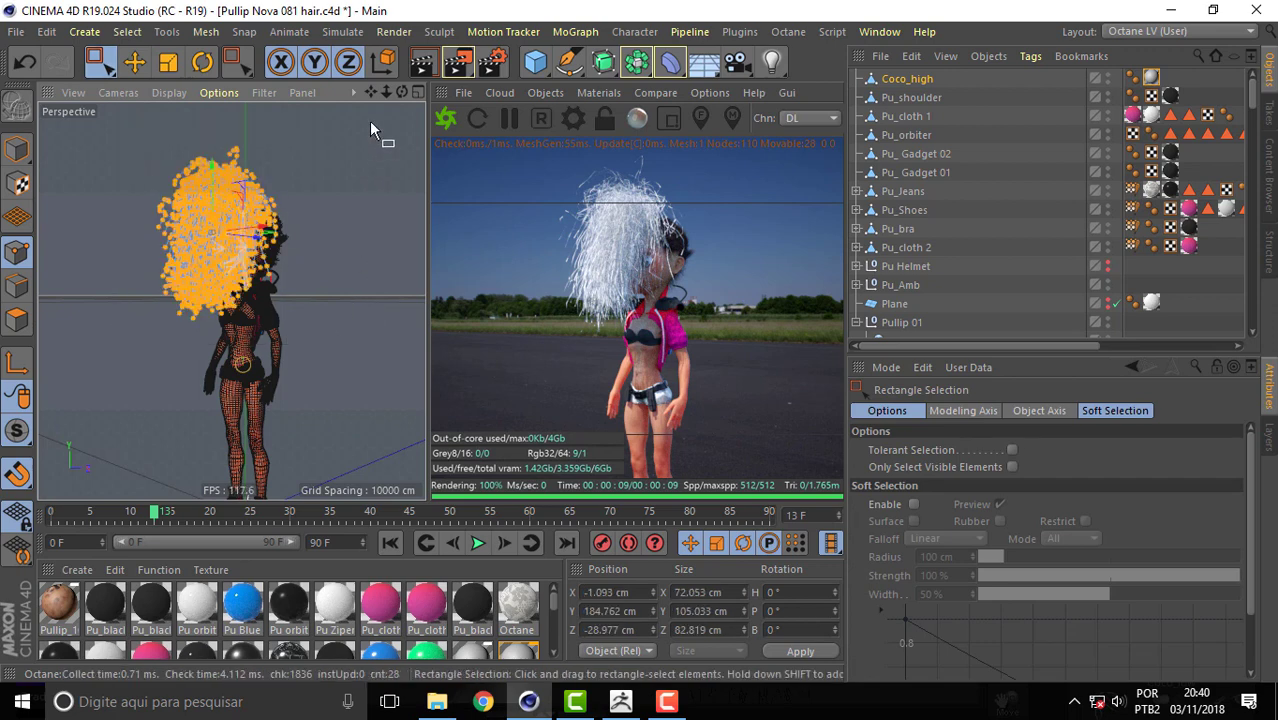
left_click(202, 62)
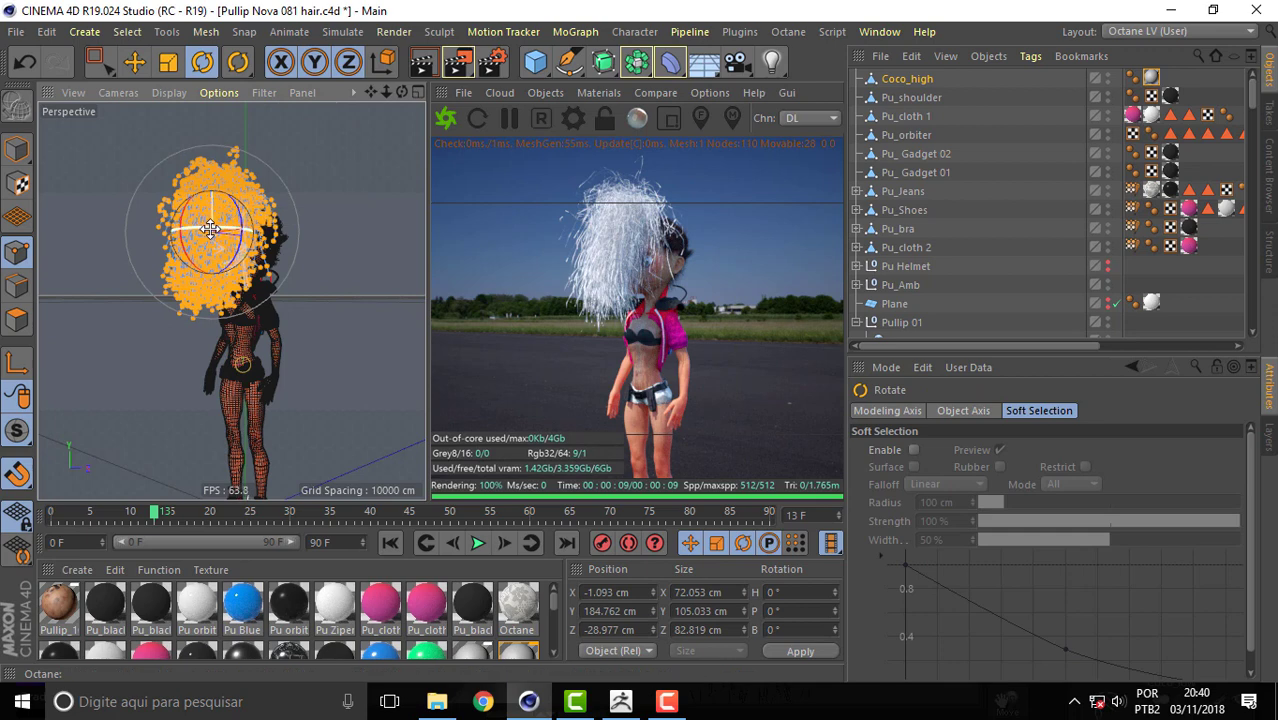
mouse_move(210, 229)
left_mouse_down()
mouse_move(222, 244)
mouse_move(208, 229)
left_mouse_up()
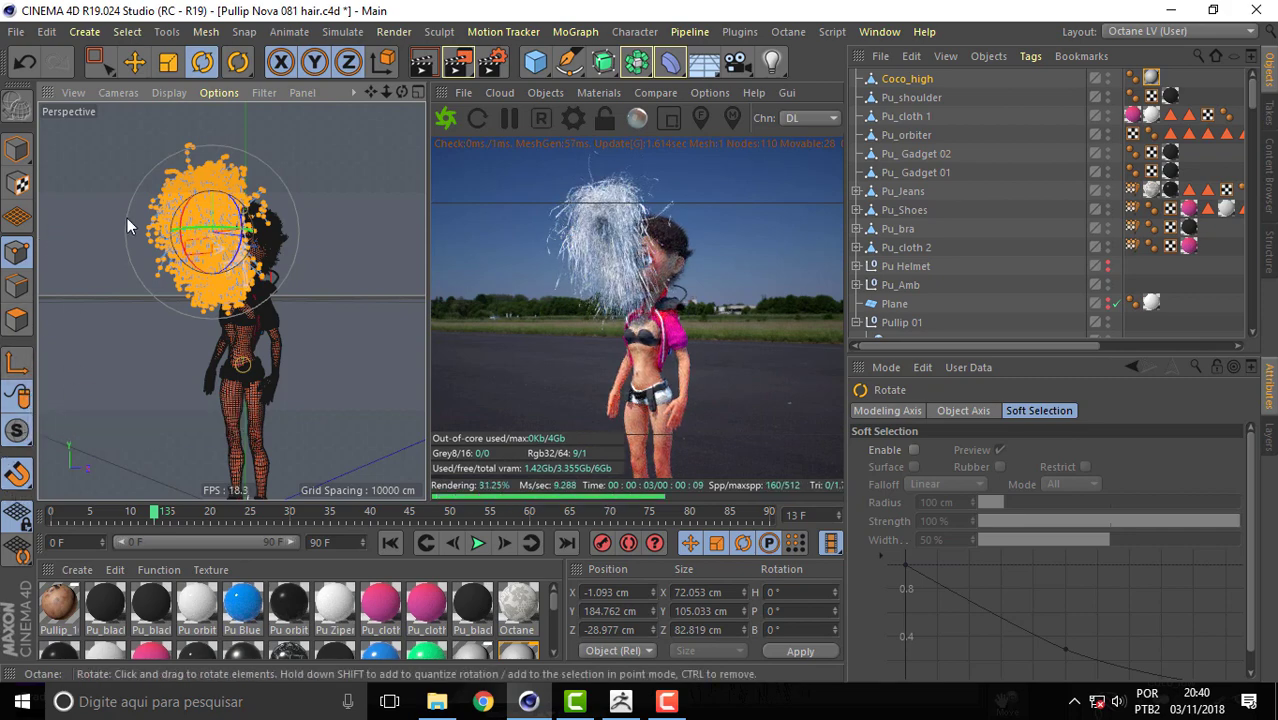
From a side view, nudge the selected hair along Z to -26.658 cm, closer to the head.
left_click_drag(403, 92, 430, 92)
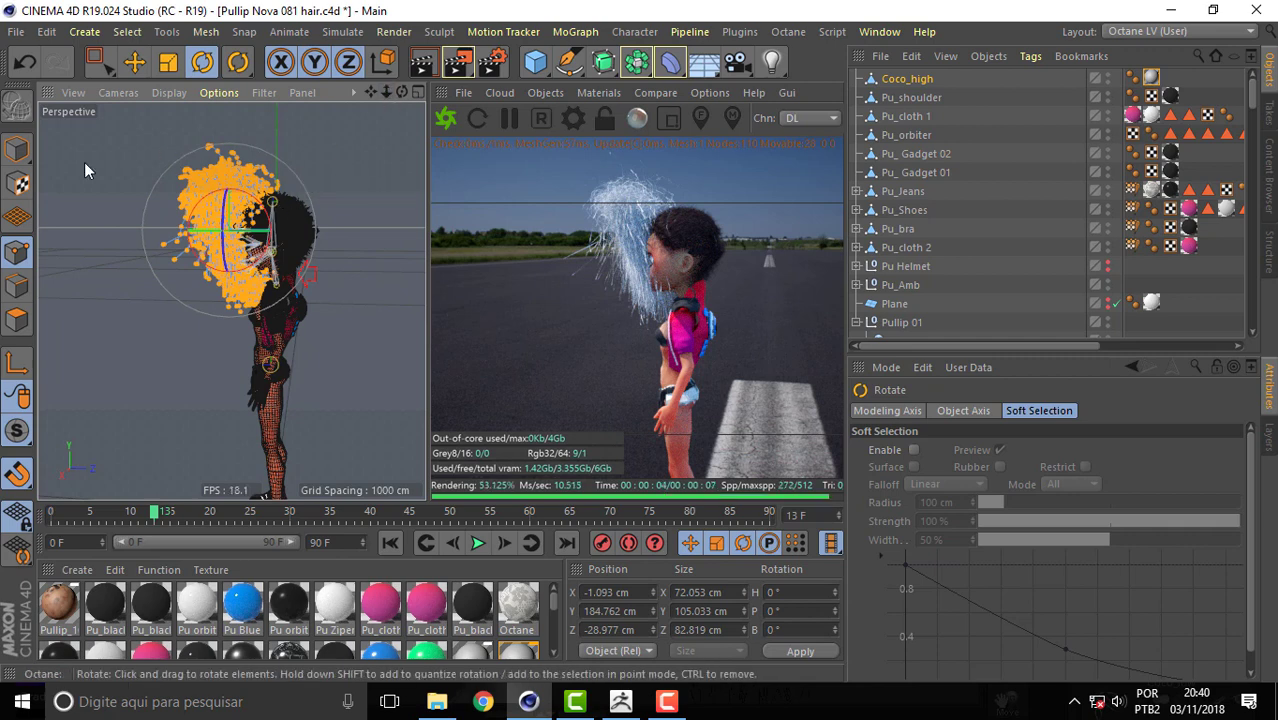
left_click(134, 63)
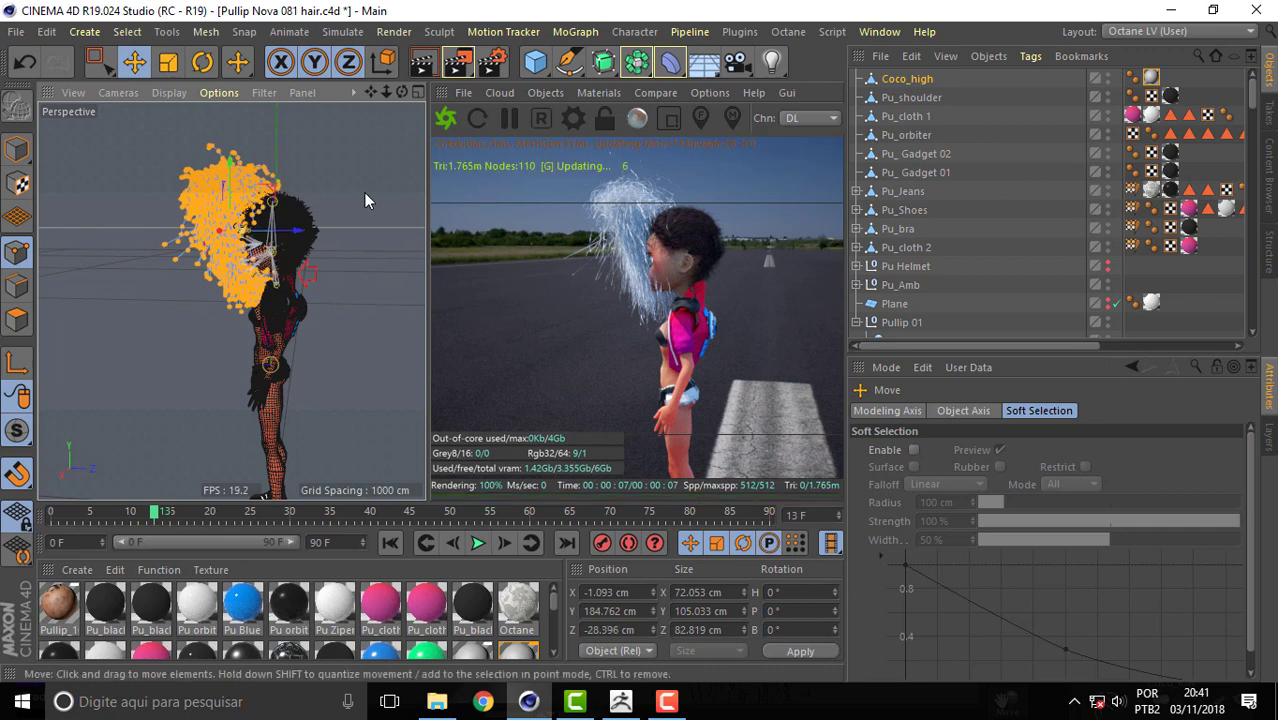
left_click_drag(299, 230, 296, 234)
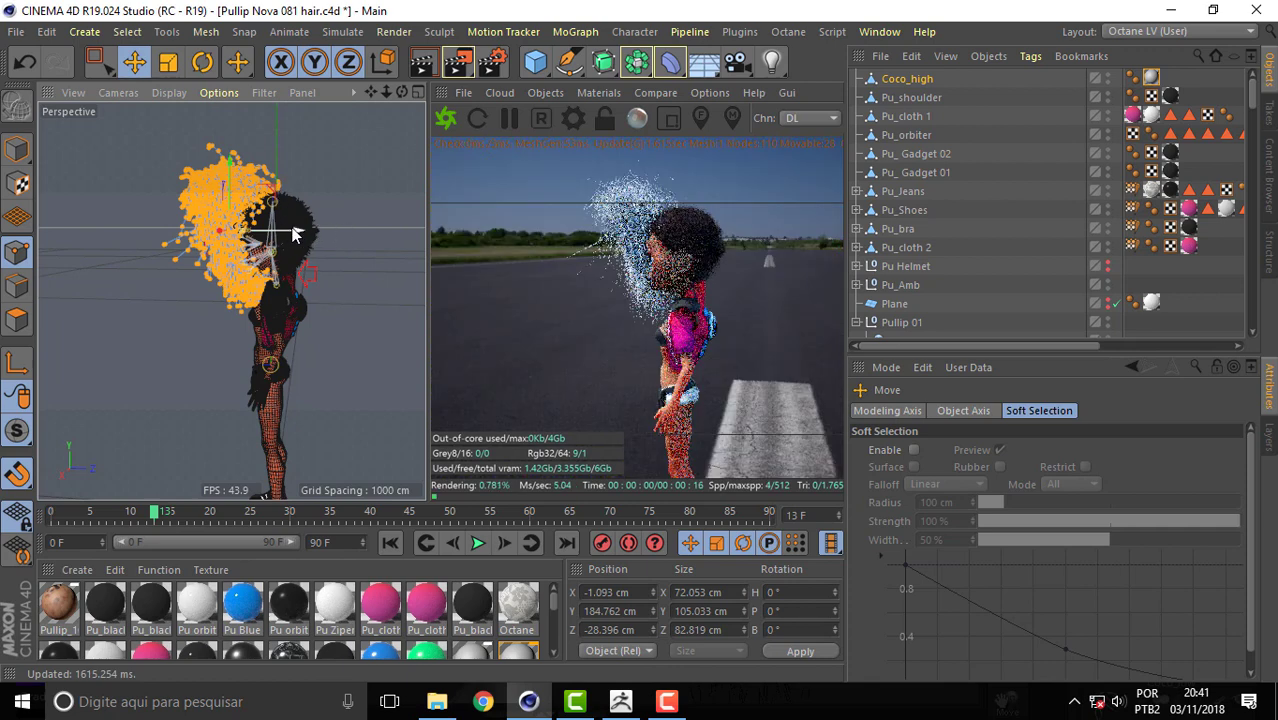
left_click_drag(294, 234, 294, 235)
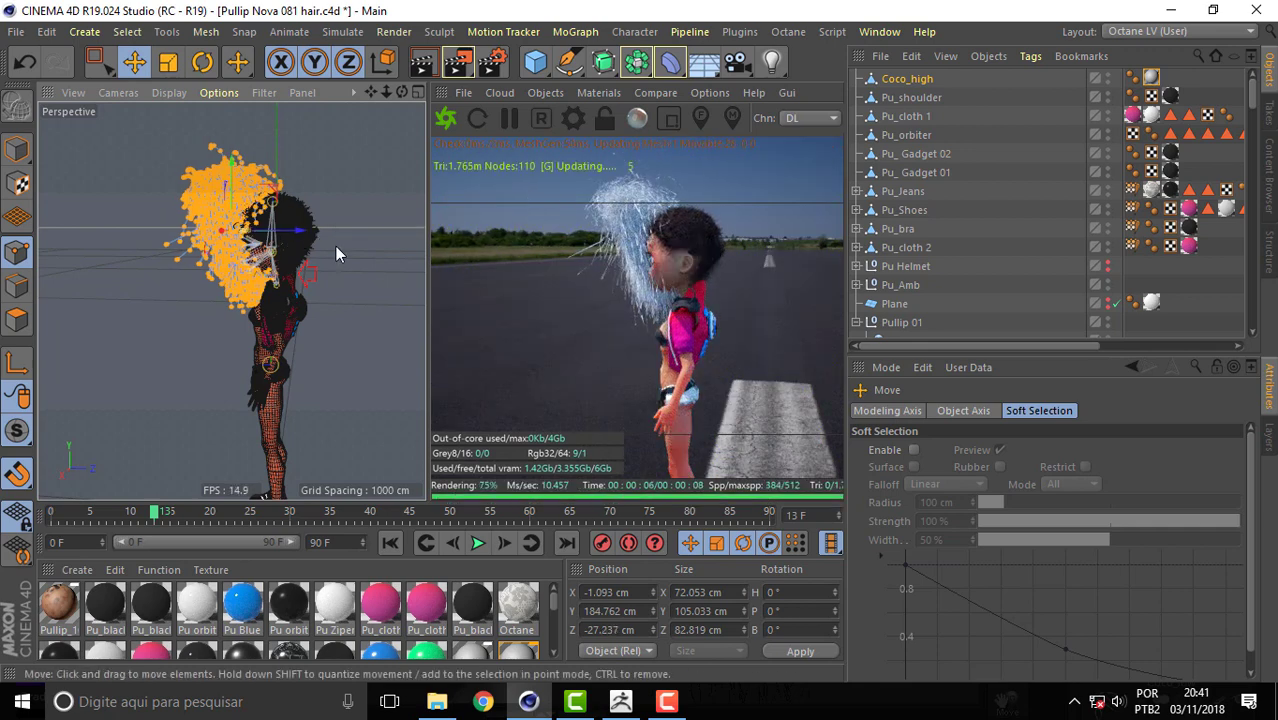
left_click_drag(299, 233, 298, 236)
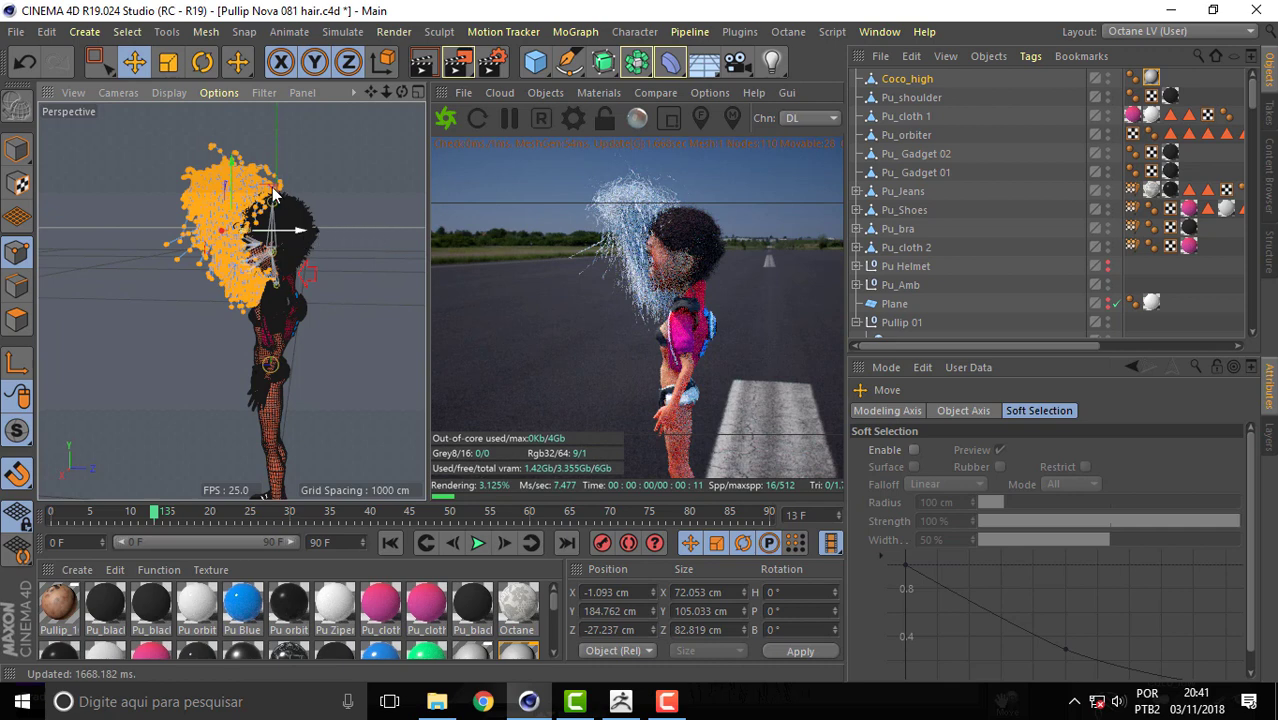
left_click_drag(273, 193, 276, 192)
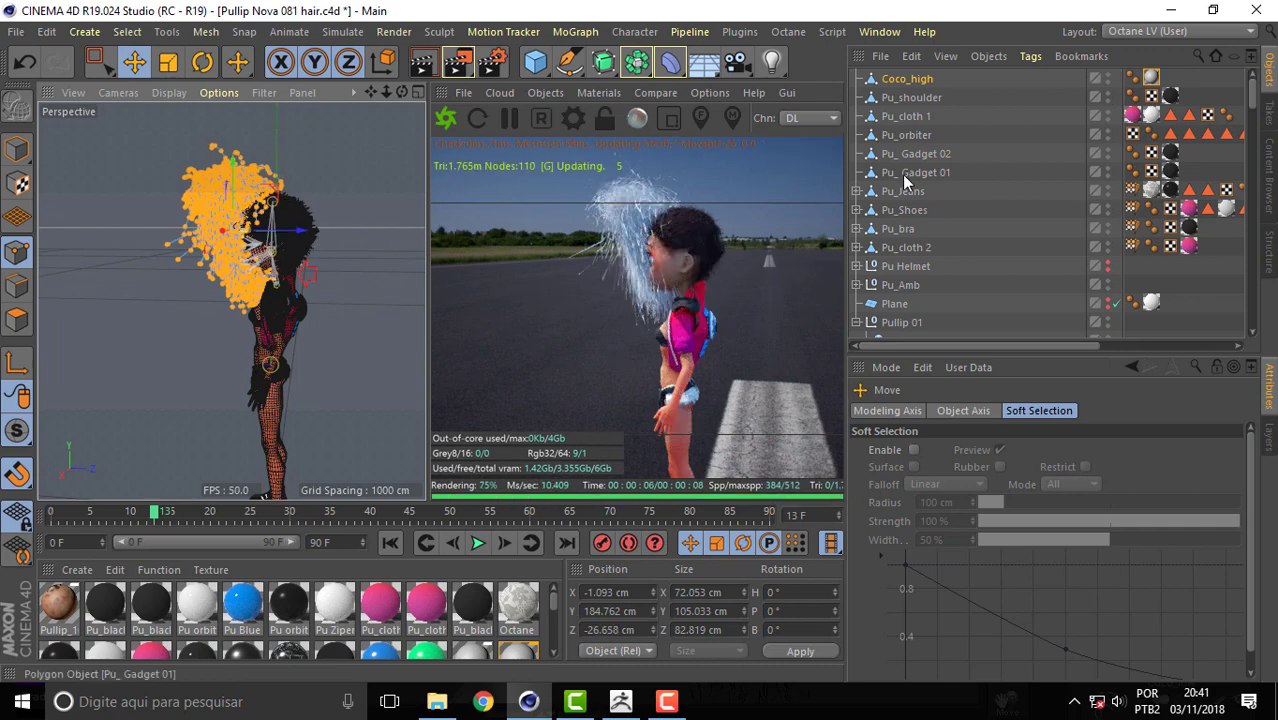
Switch to the Standard layout, select Coco_high, and reframe the single large viewport on the doll.
left_click(1181, 32)
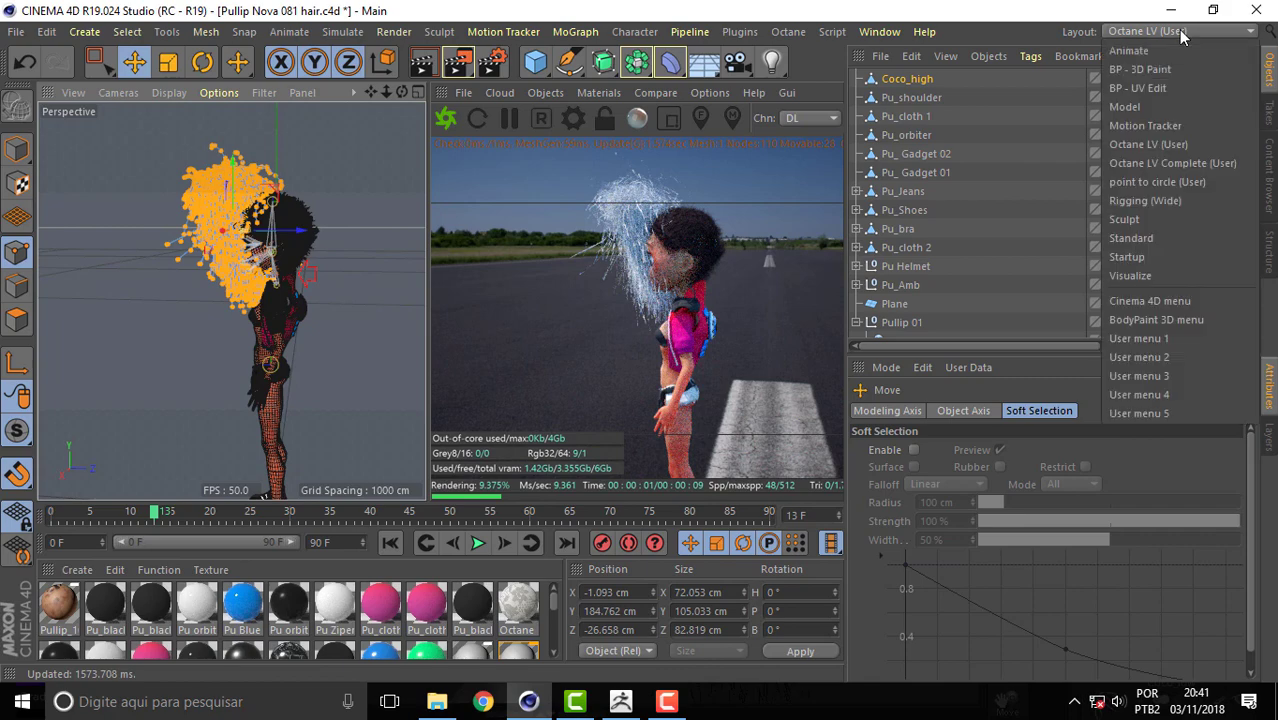
left_click(1158, 240)
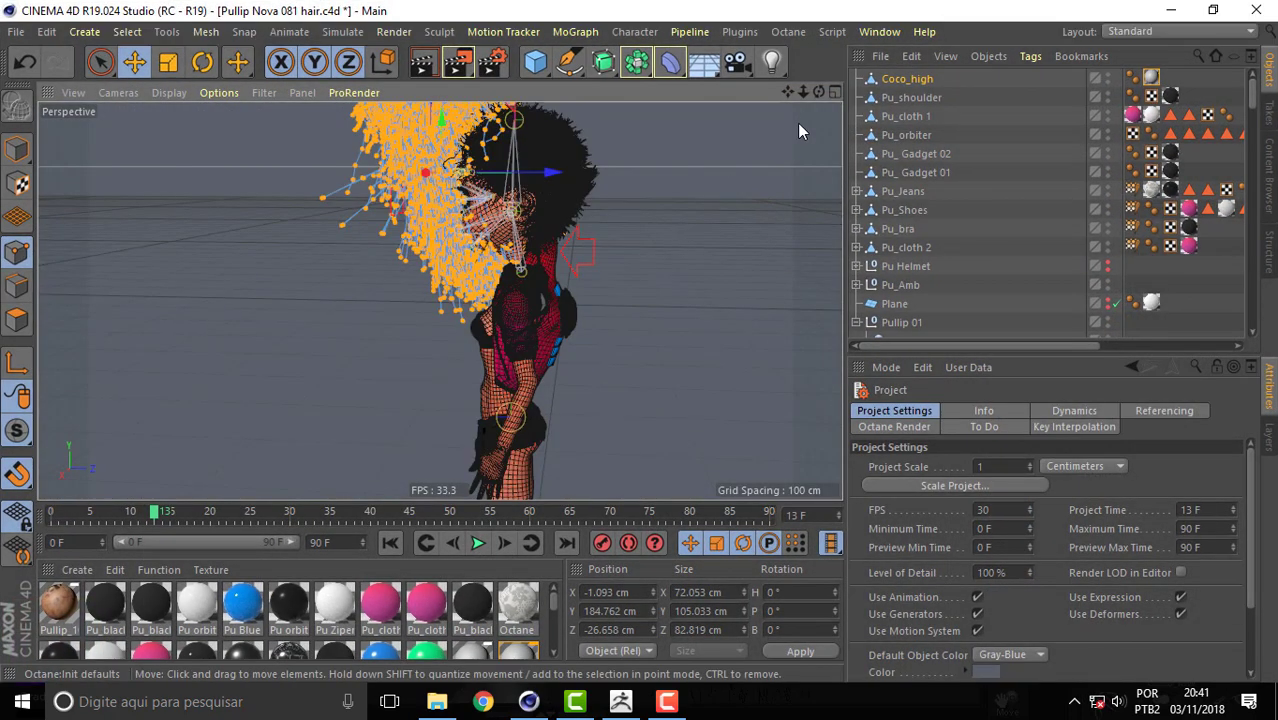
left_click_drag(789, 93, 516, 255)
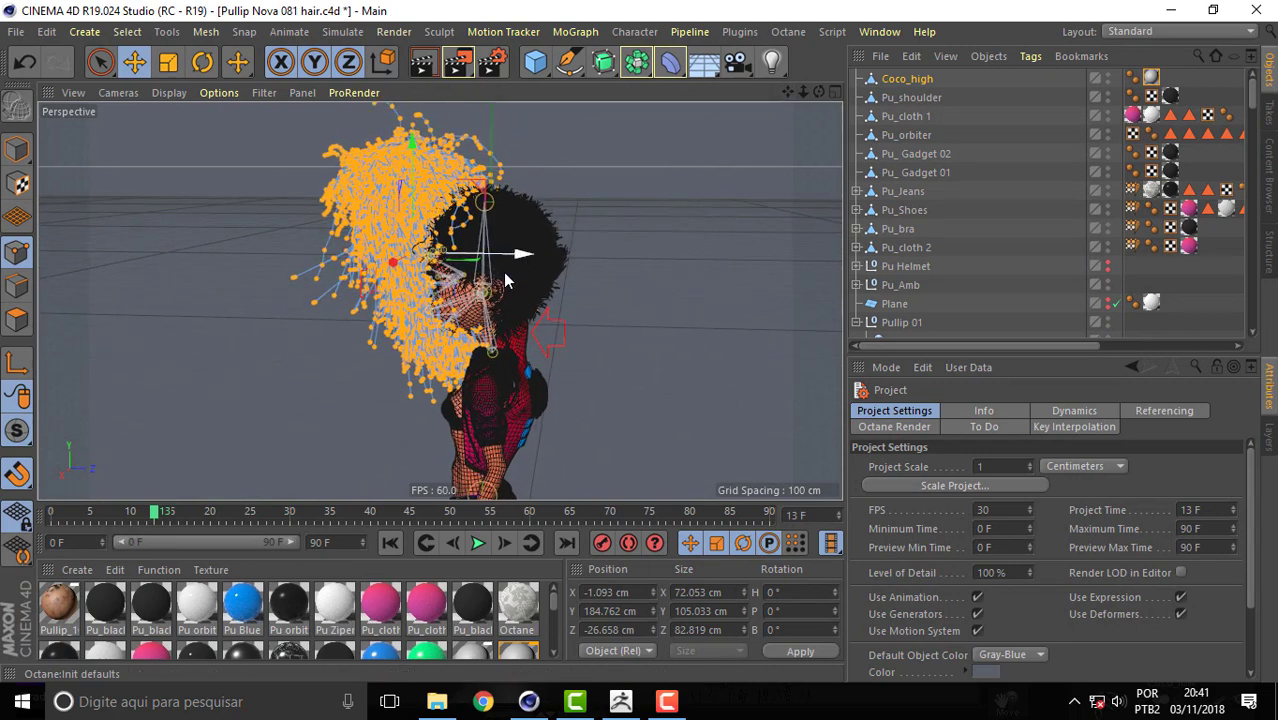
left_click(918, 82)
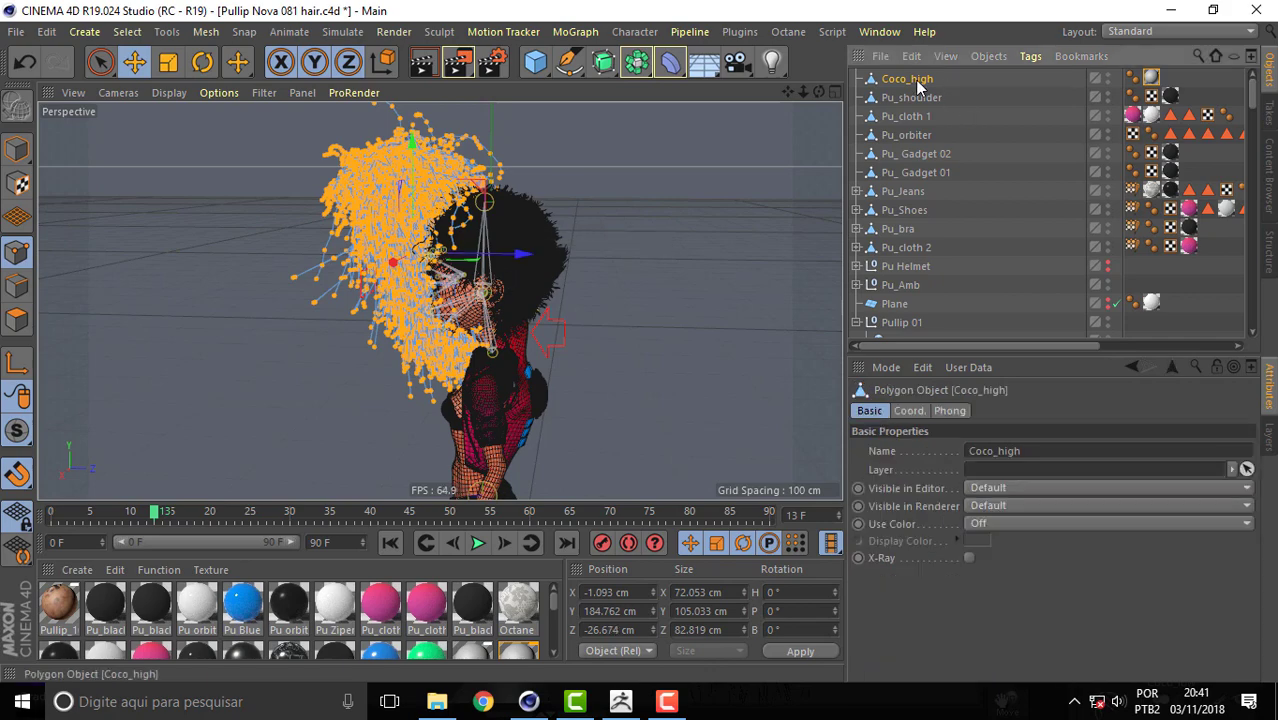
left_click_drag(799, 95, 439, 299)
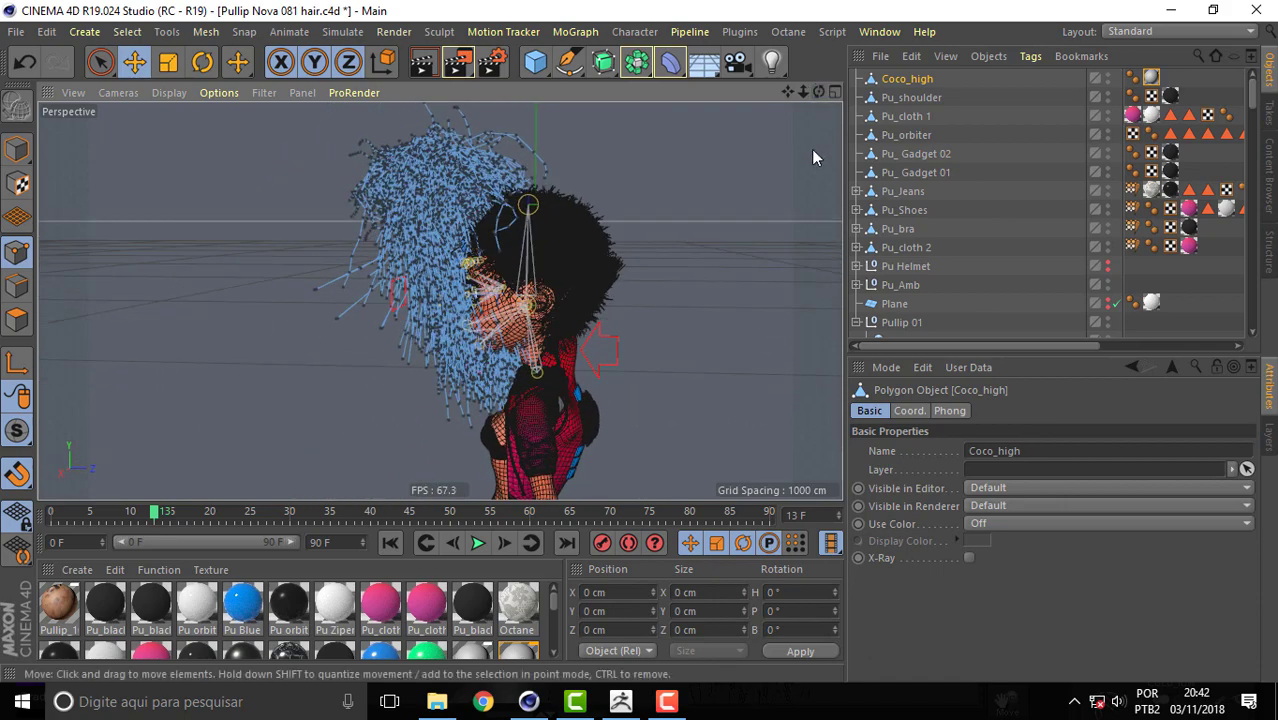
left_click_drag(791, 89, 727, 443)
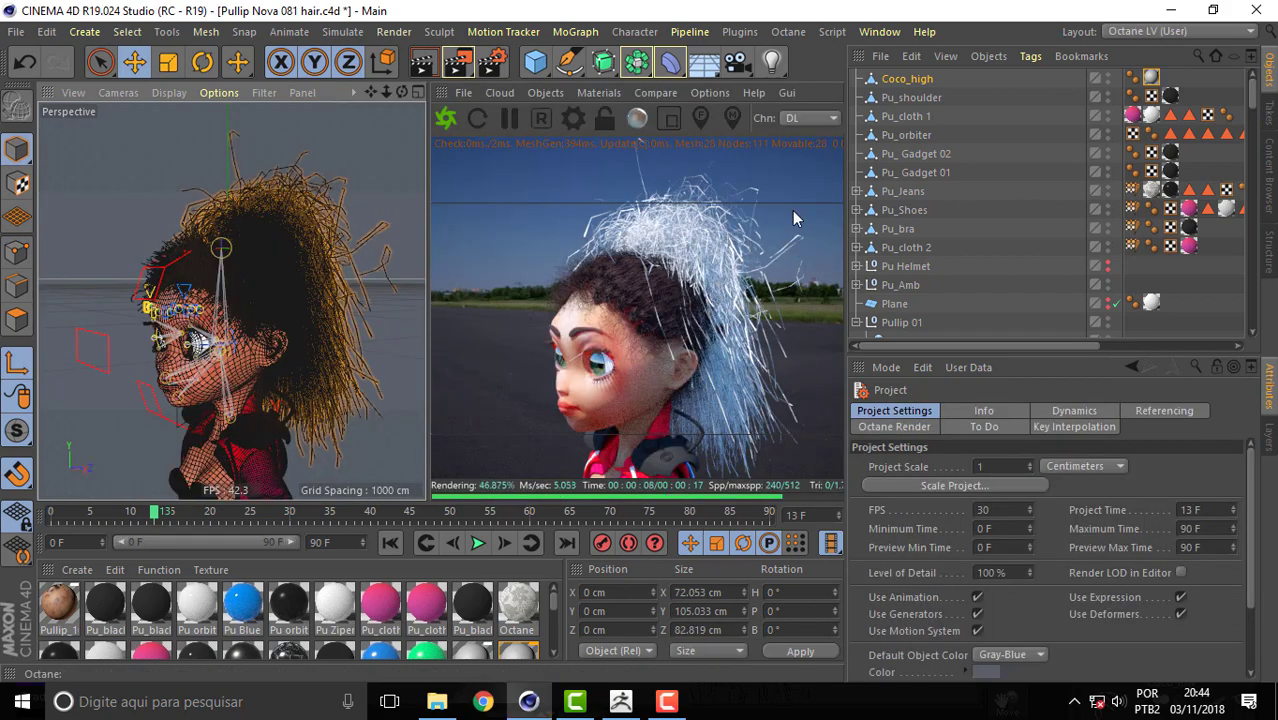
Reset the hair object's Z position to 0 cm and frame the whole figure.
left_click_drag(401, 90, 330, 95)
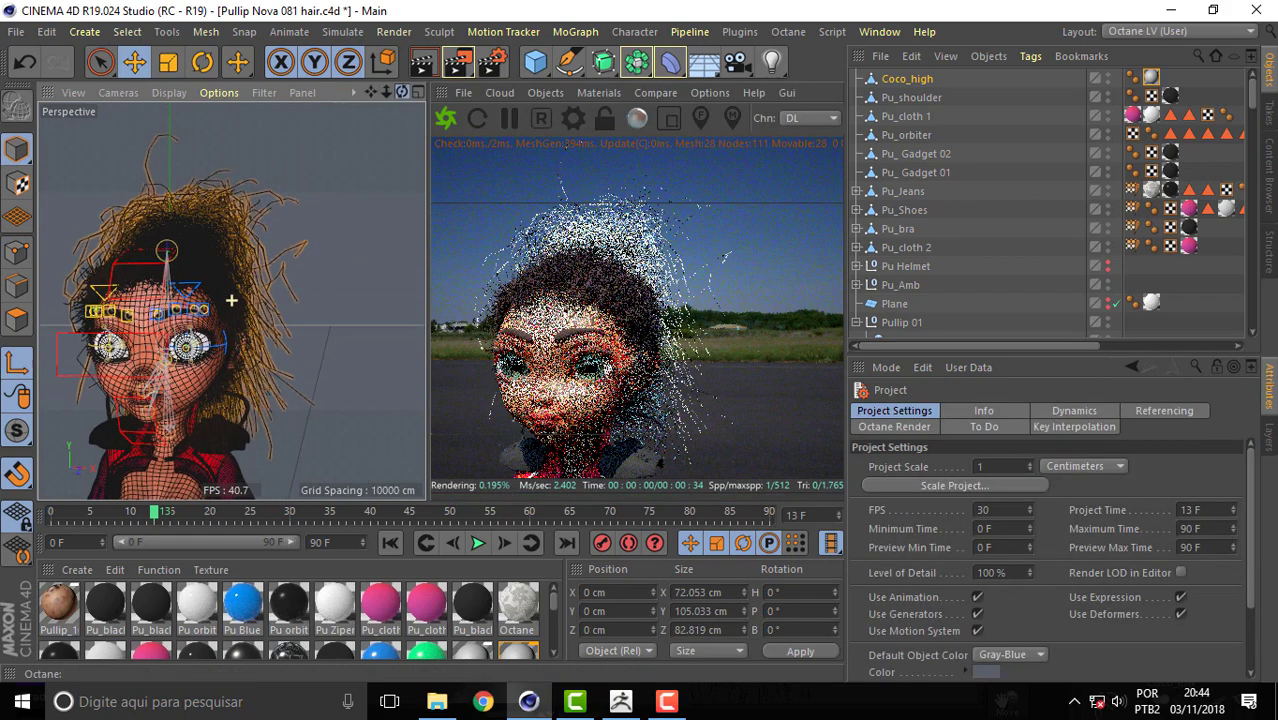
left_click_drag(231, 299, 231, 299)
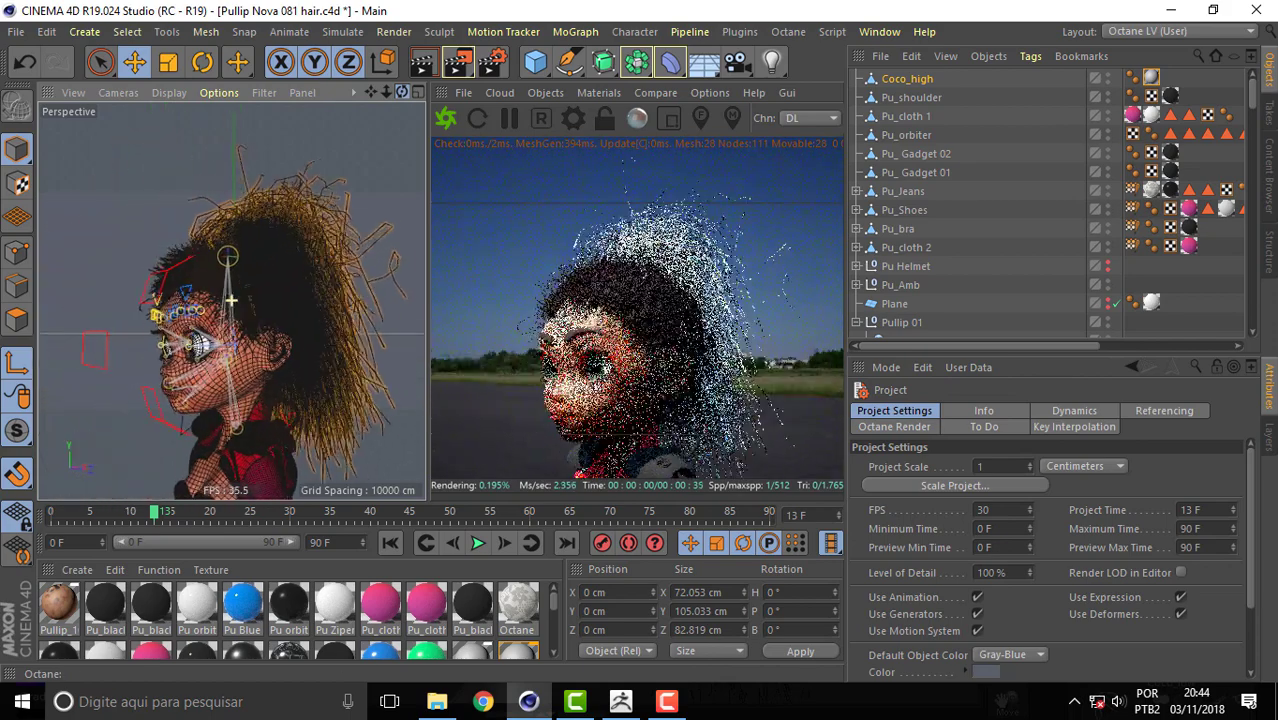
left_click_drag(401, 92, 406, 93)
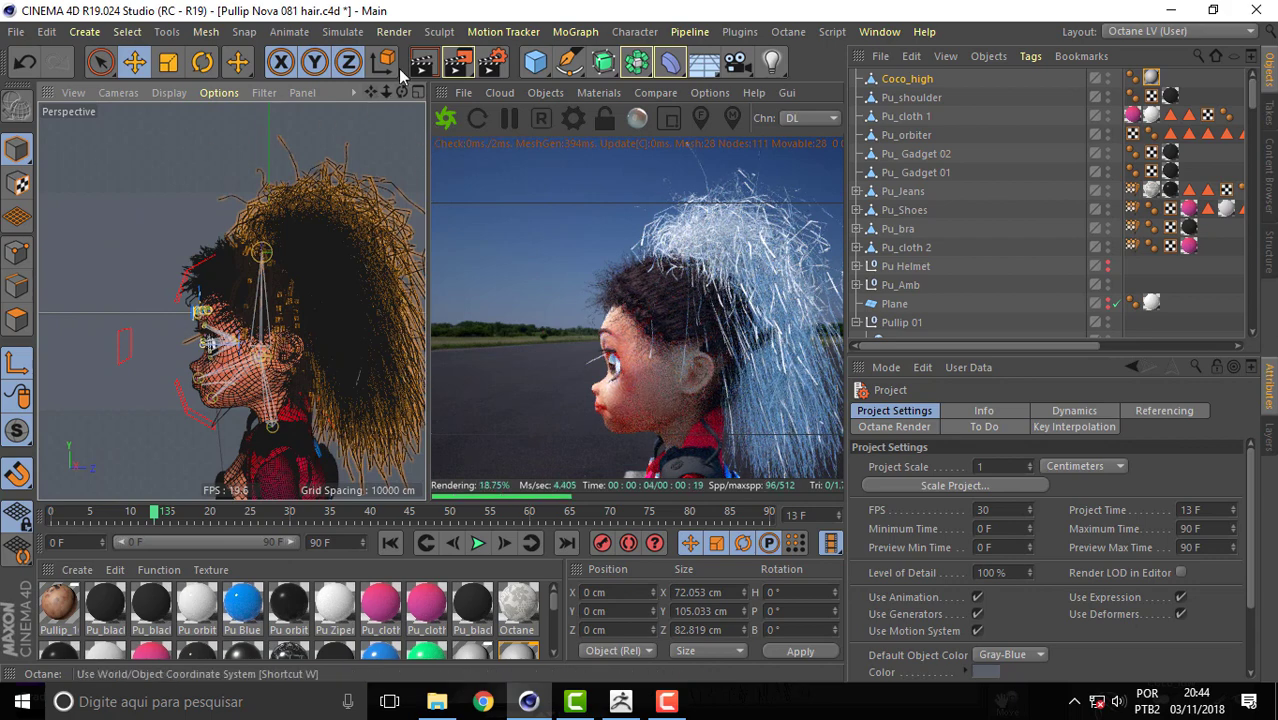
left_click_drag(386, 92, 295, 475)
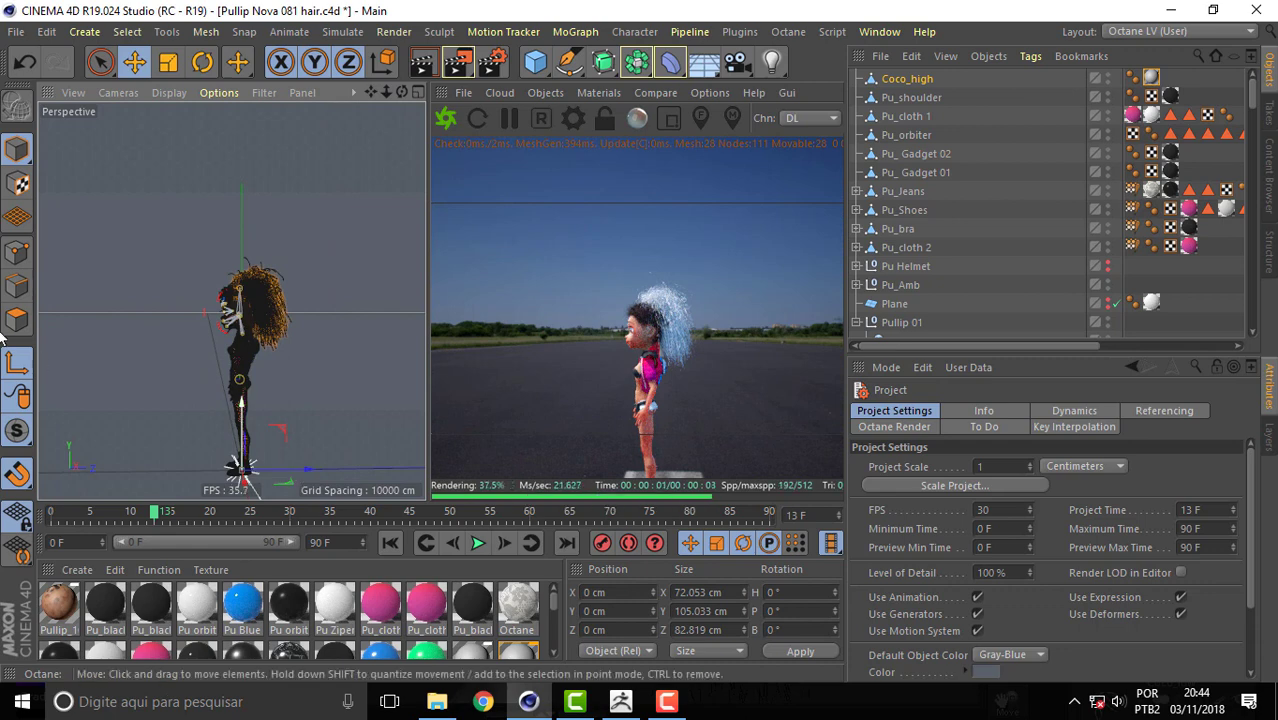
left_click_drag(279, 473, 283, 474)
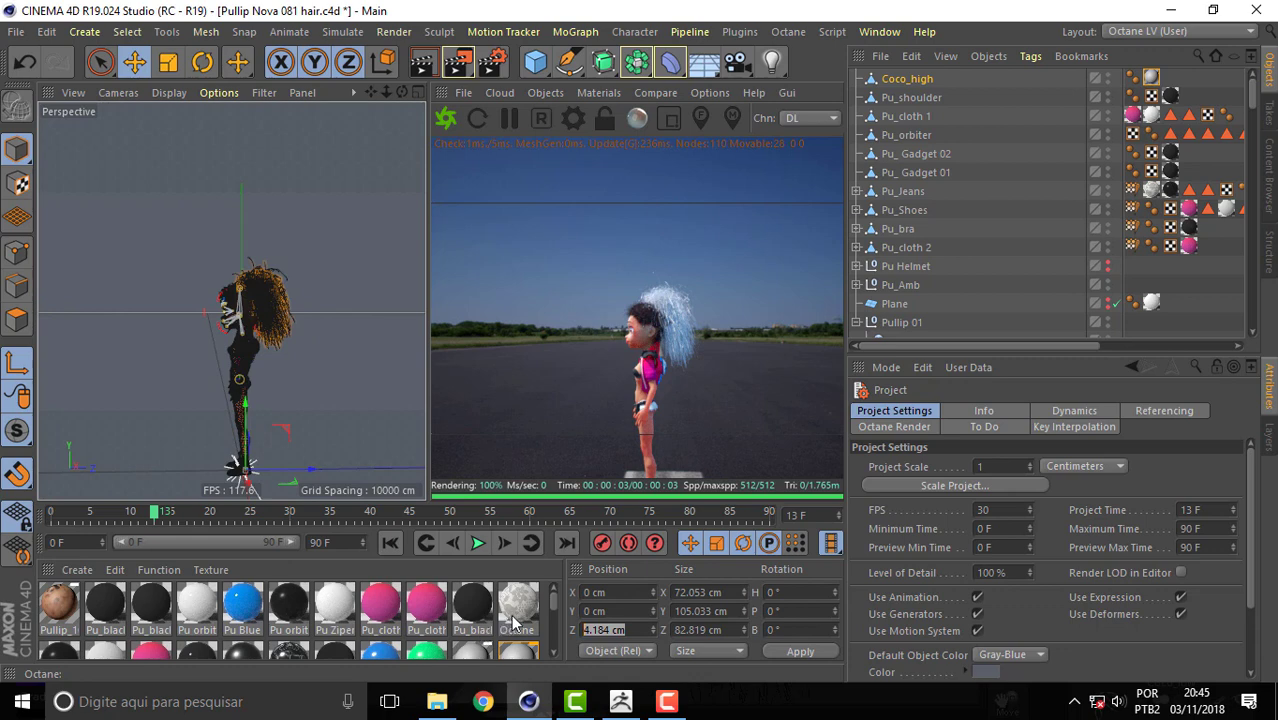
type("0")
key("Return")
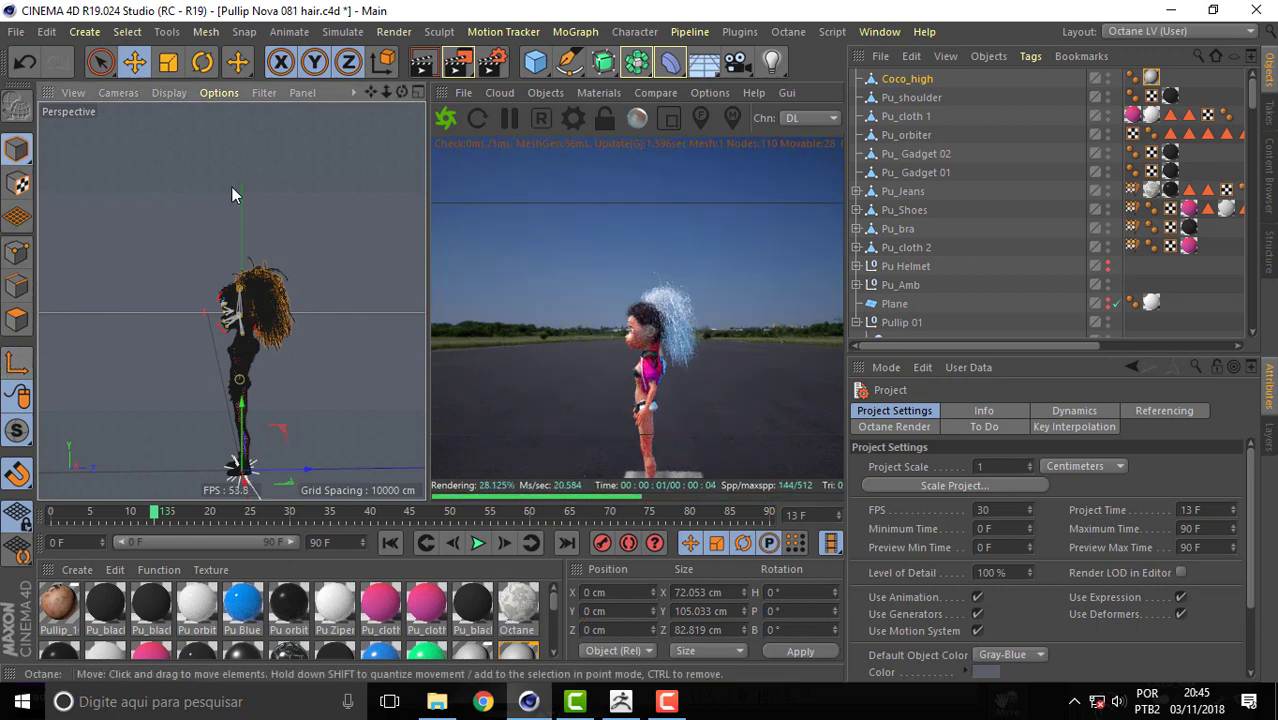
mouse_move(403, 93)
left_mouse_down()
mouse_move(386, 100)
mouse_move(430, 100)
mouse_move(400, 95)
left_mouse_up()
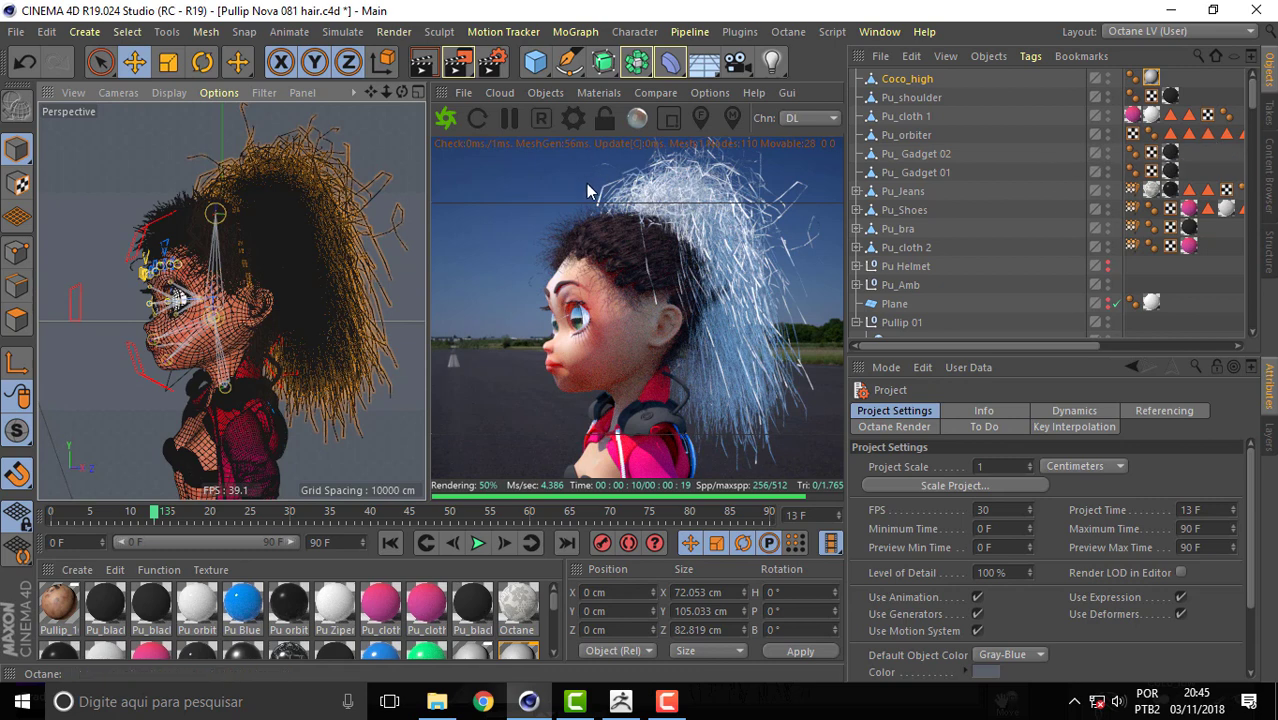
key("ctrl+z")
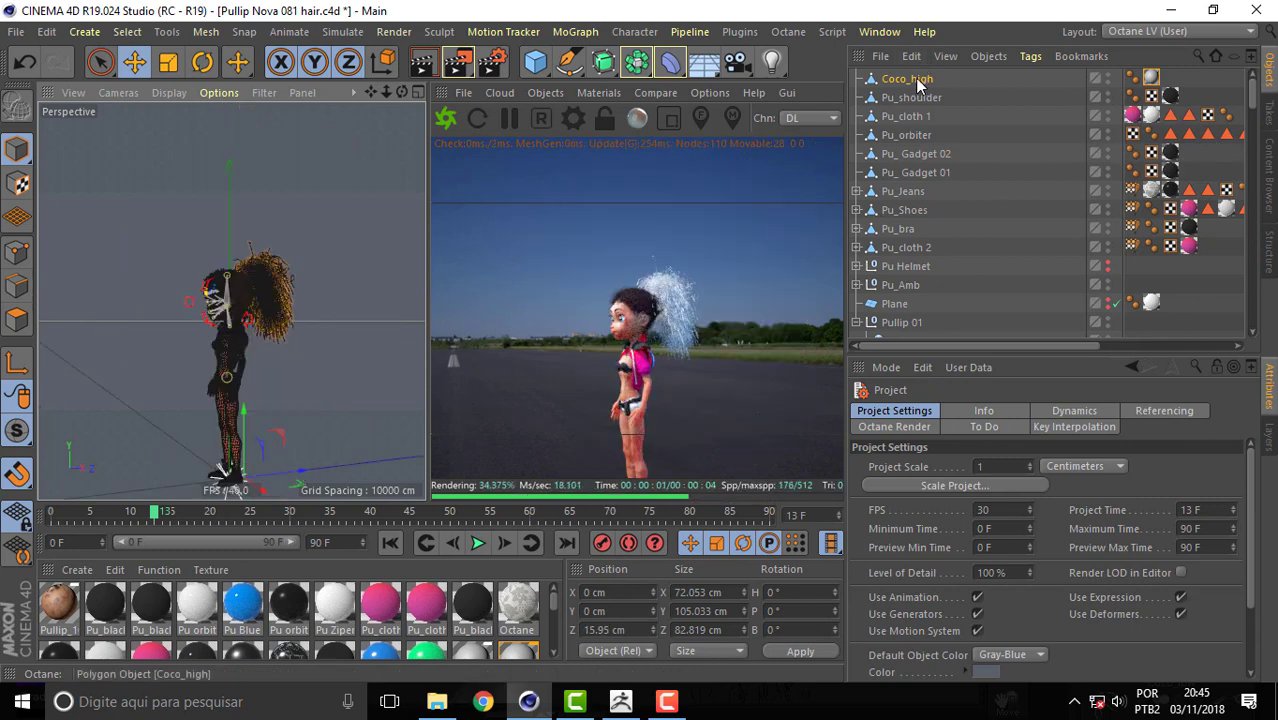
Delete Coco_high and send the hair subtool back from ZBrush via GoZ.
left_click(917, 80)
key("Delete")
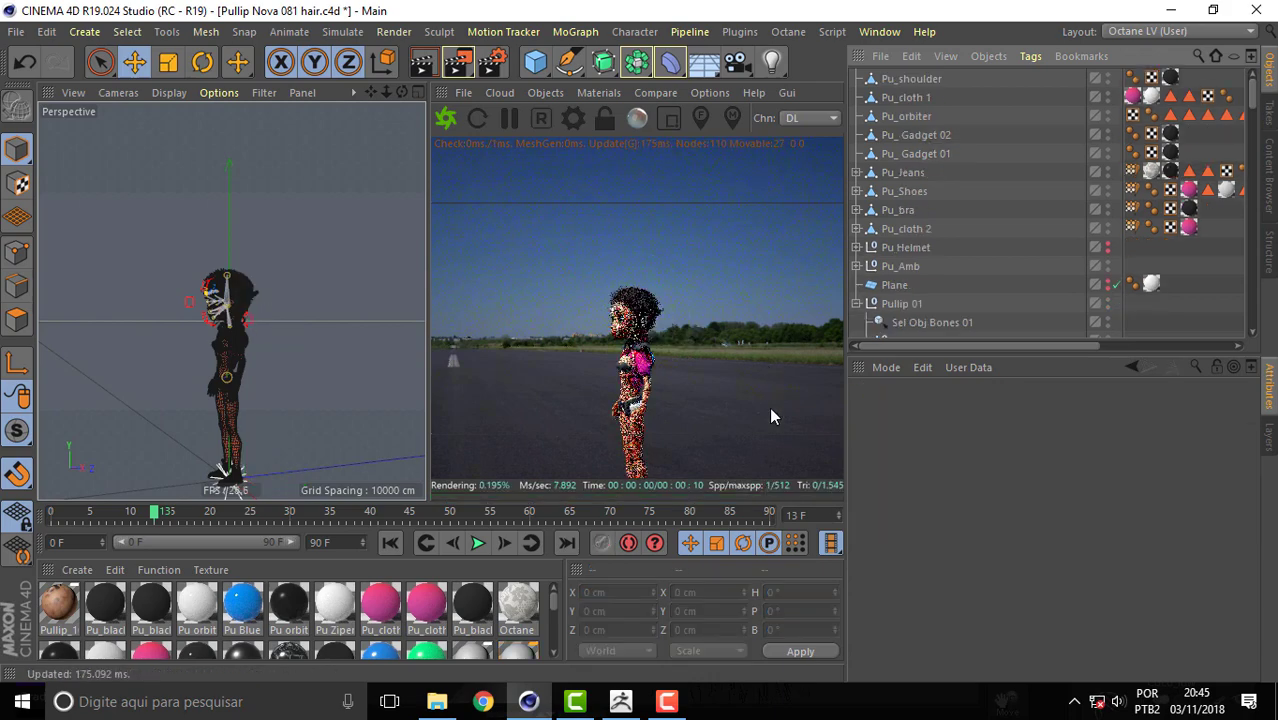
left_click(620, 701)
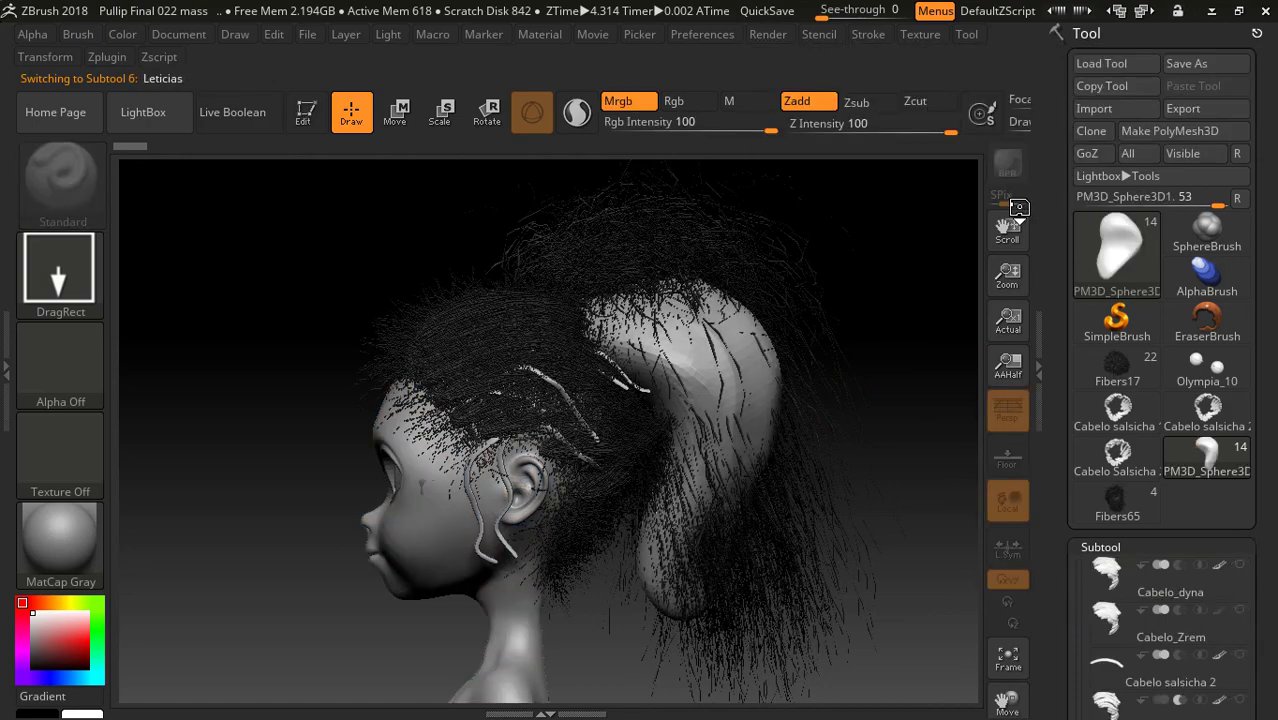
key("alt+Tab")
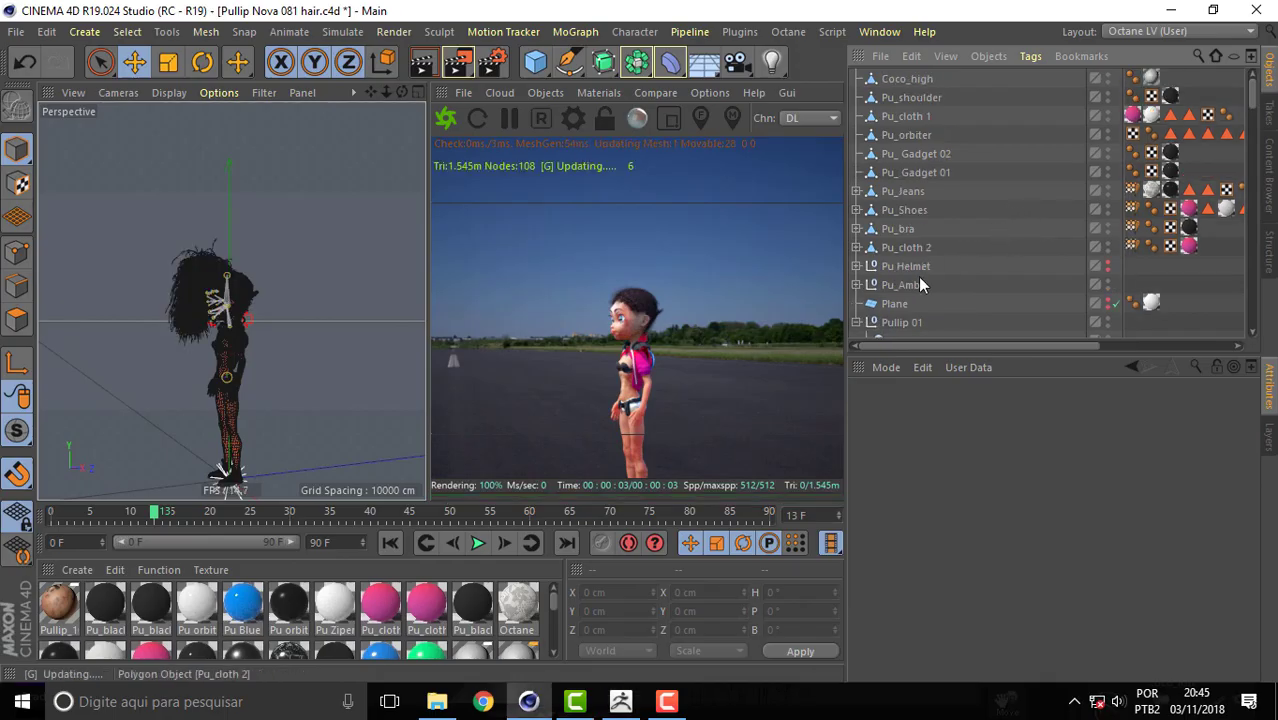
Rotate Coco_high 180° on H to the back of the head, then zero its heading in Axis mode.
key("r")
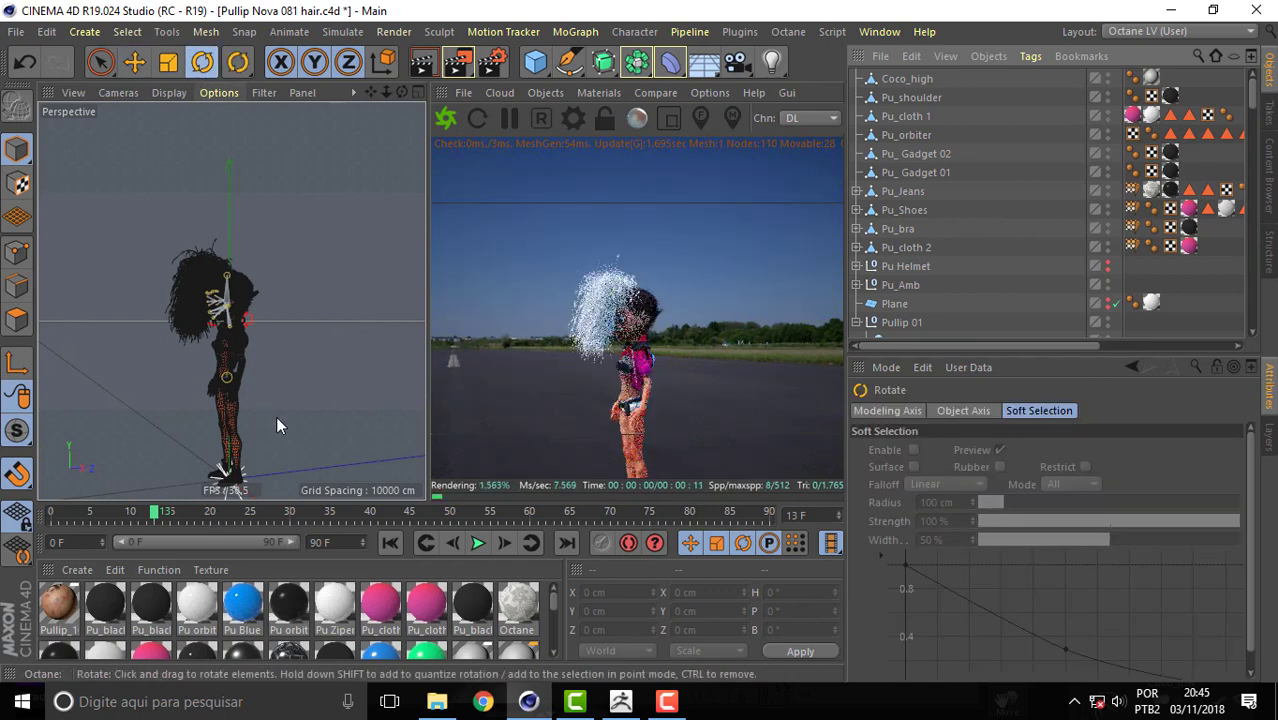
left_click(907, 80)
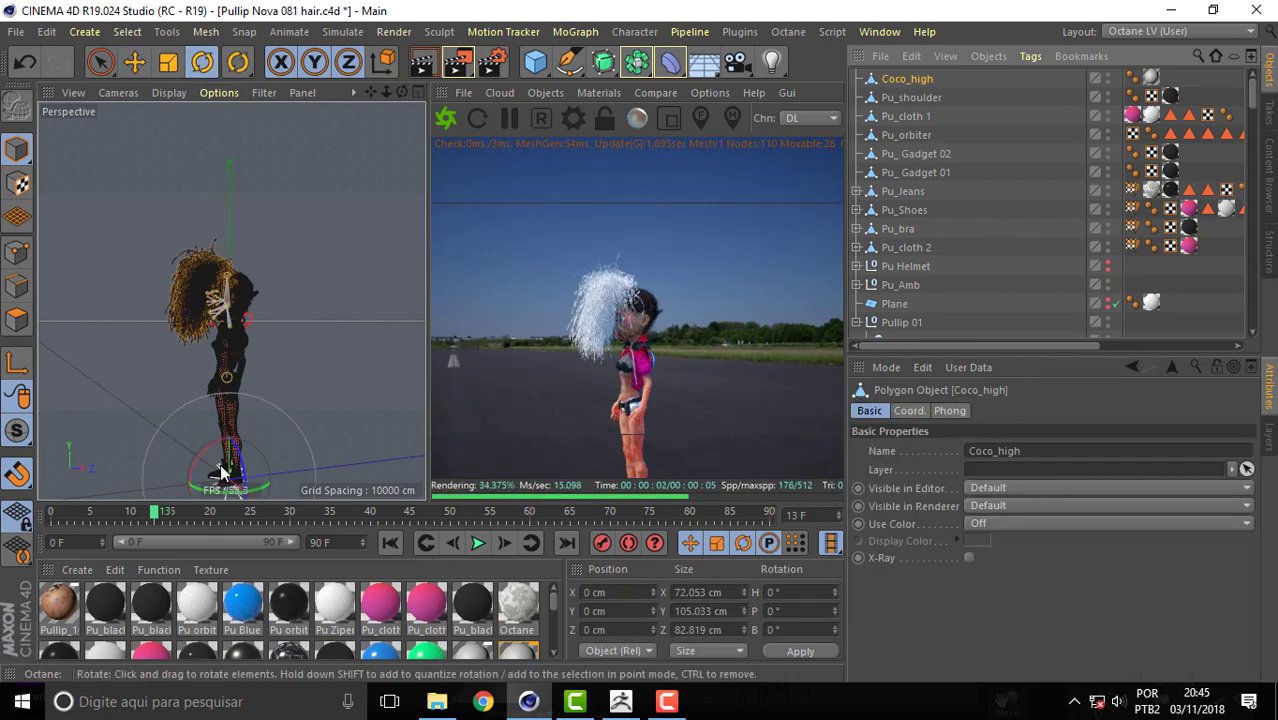
mouse_move(209, 491)
left_mouse_down()
mouse_move(351, 377)
mouse_move(350, 406)
left_mouse_up()
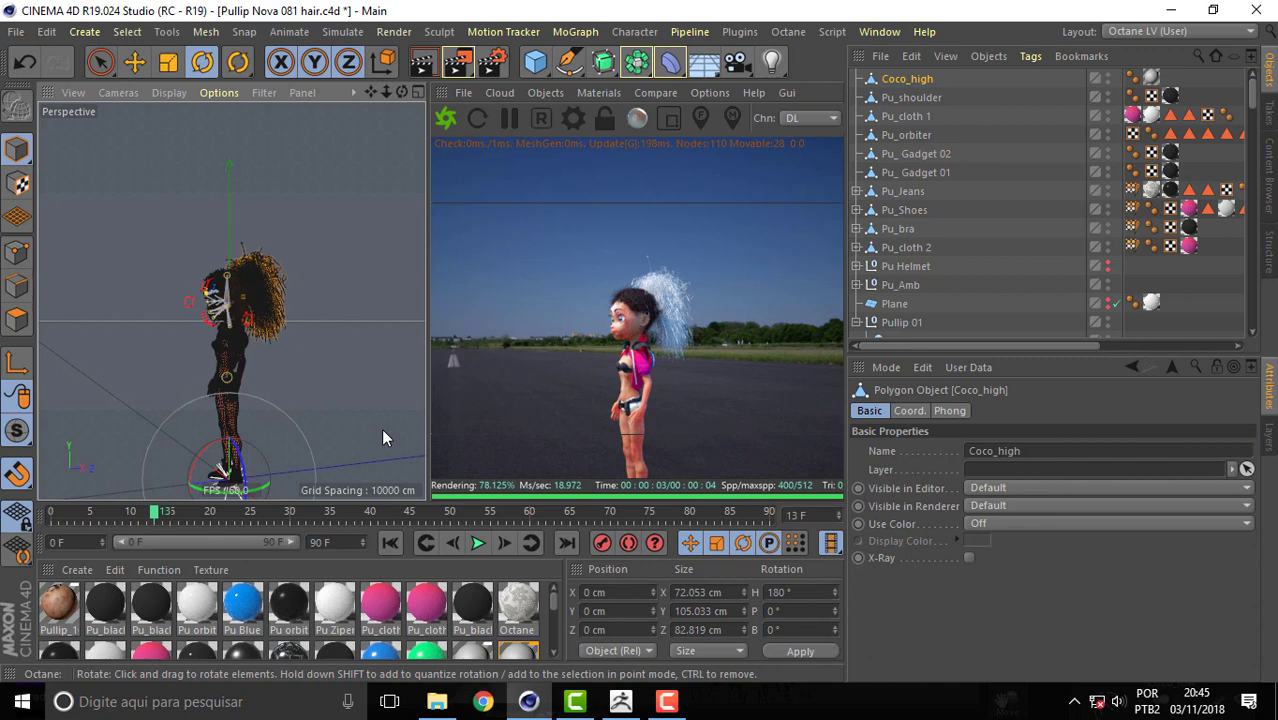
left_click(16, 362)
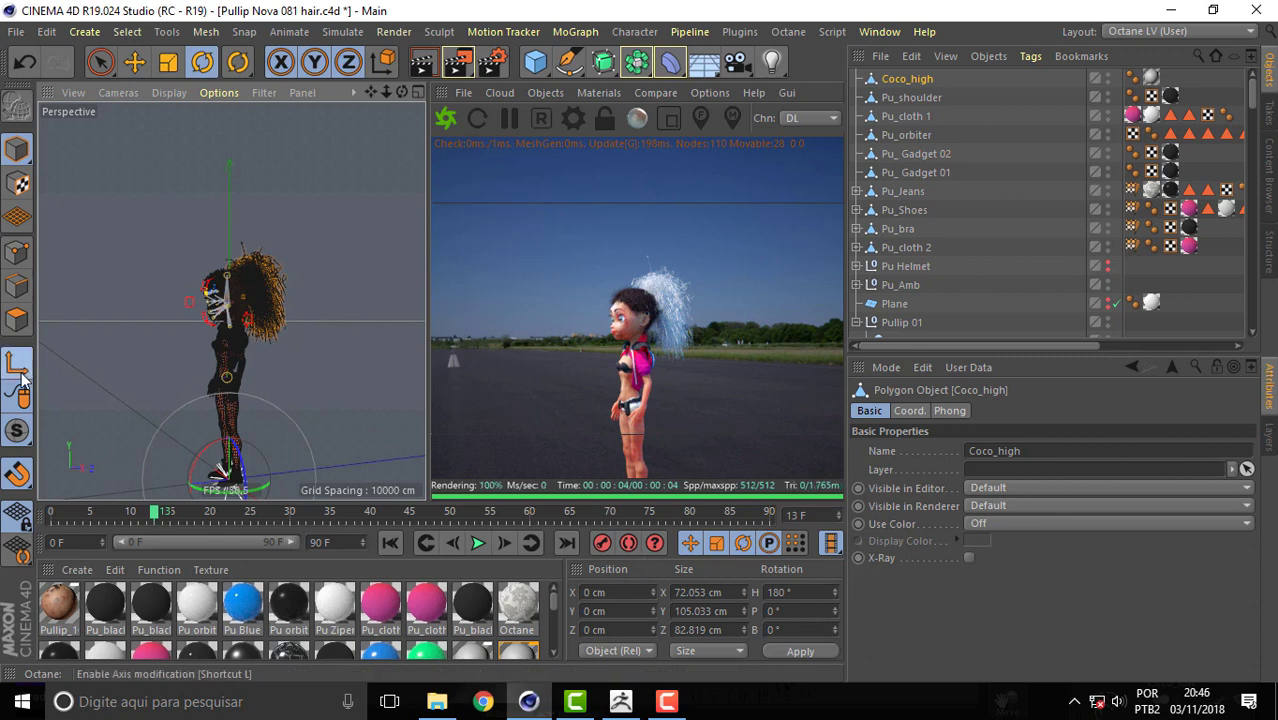
left_click(808, 592)
type("0")
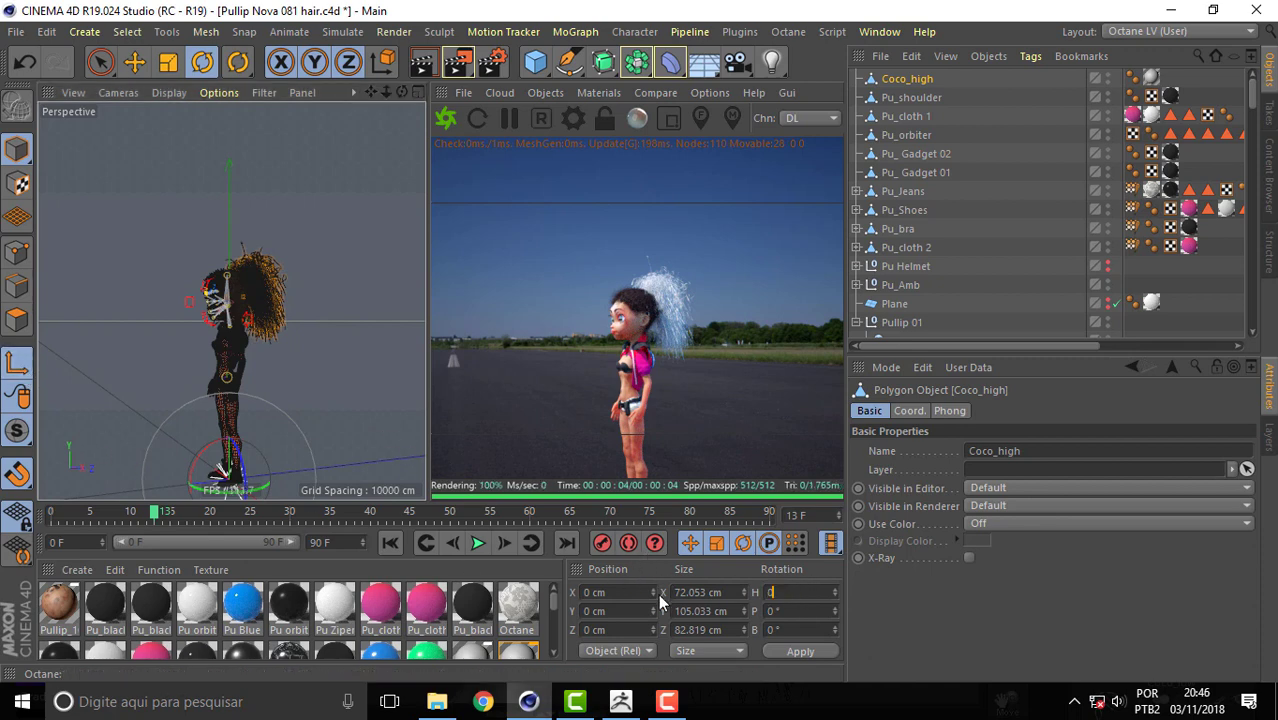
key("Return")
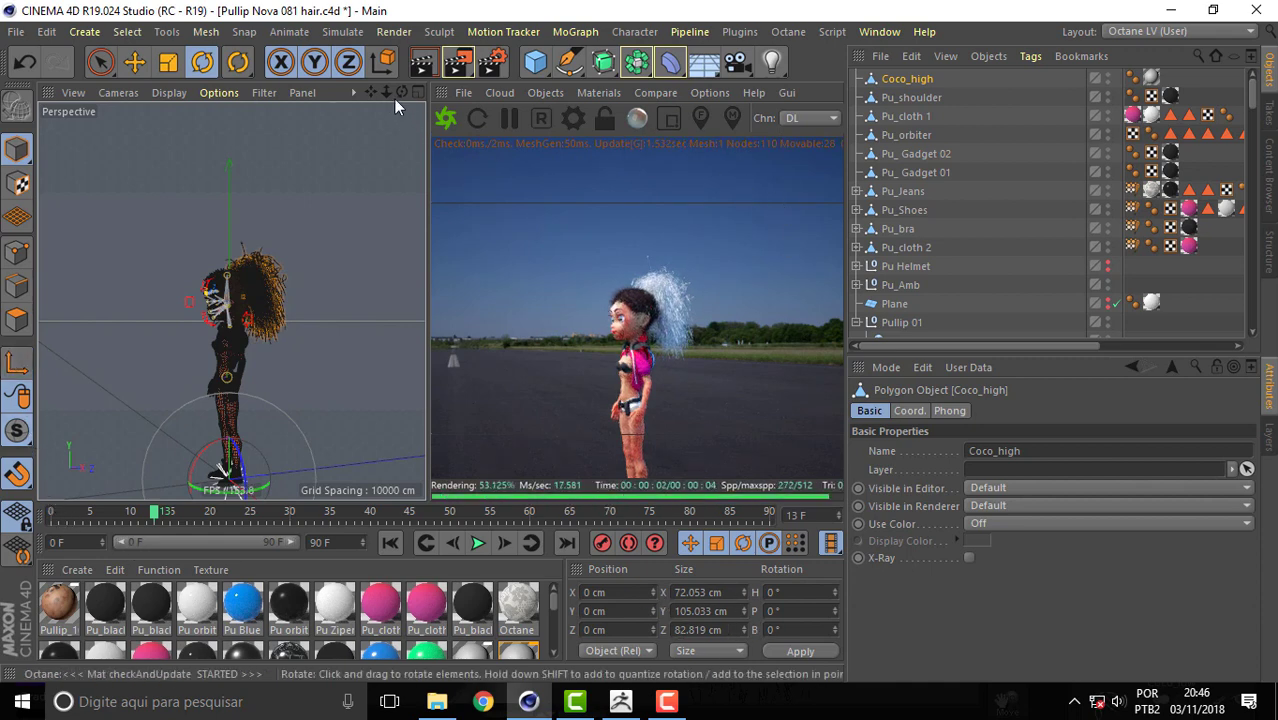
mouse_move(387, 93)
left_mouse_down()
mouse_move(430, 95)
mouse_move(385, 91)
left_mouse_up()
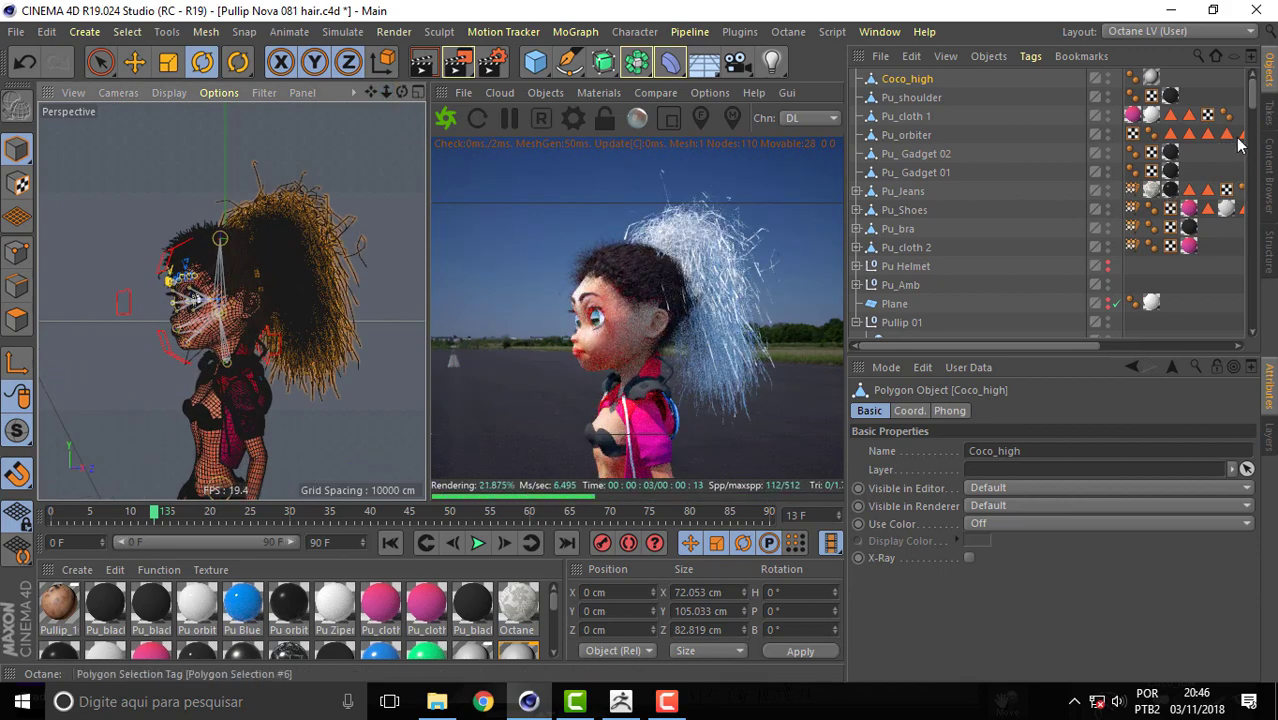
left_click_drag(1254, 100, 1254, 199)
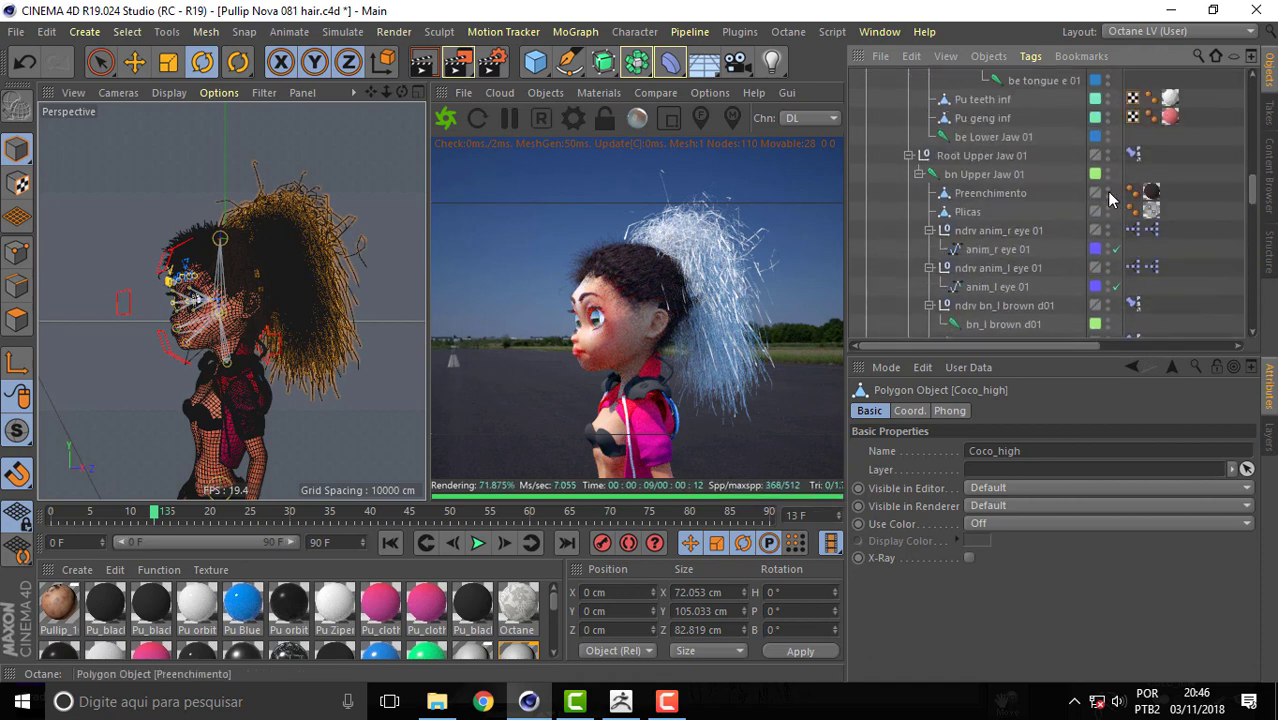
Hide Preenchimento and set Coco_high to Off in both editor and renderer.
left_click(1106, 195)
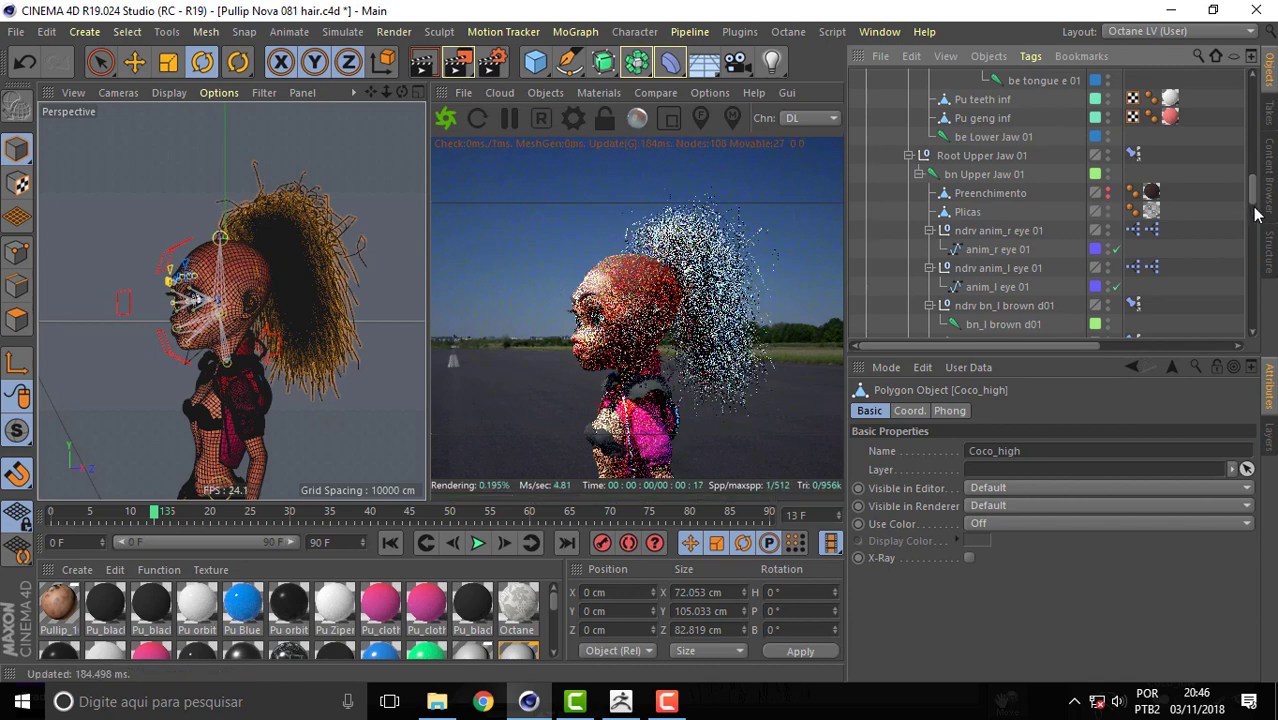
left_click_drag(1254, 200, 1254, 85)
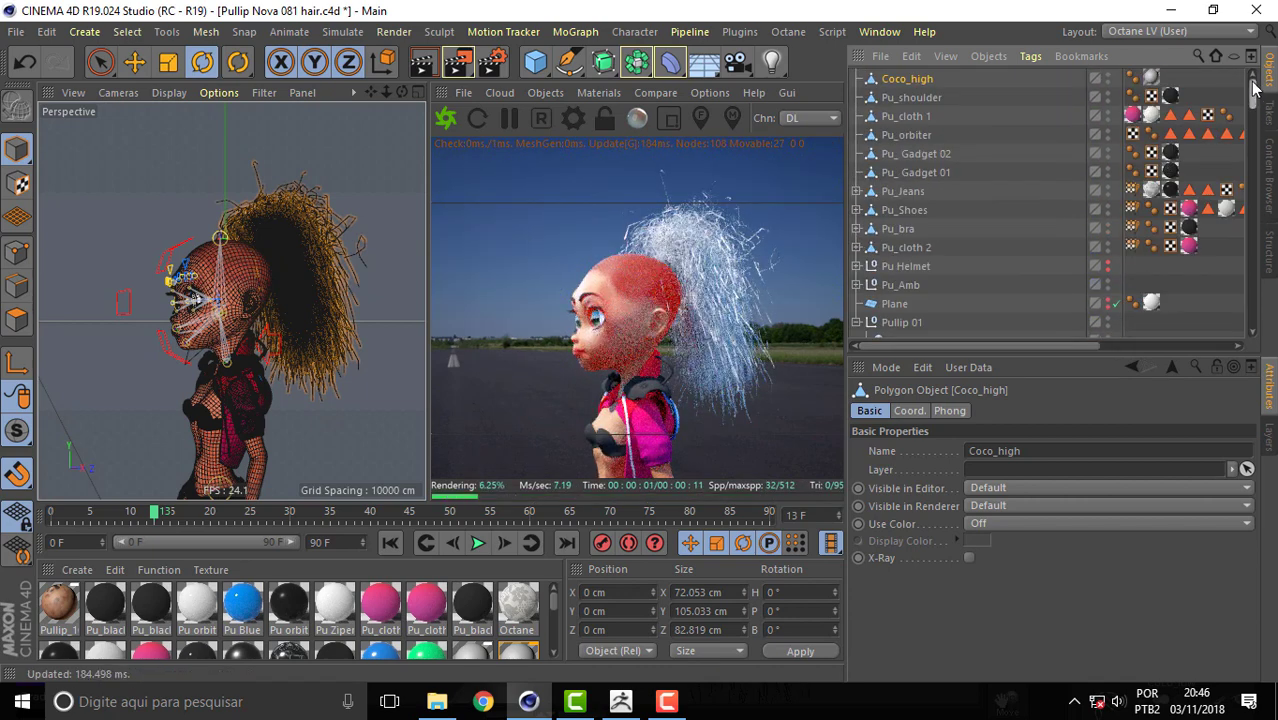
left_click(1107, 76)
left_click(1107, 80, "ctrl")
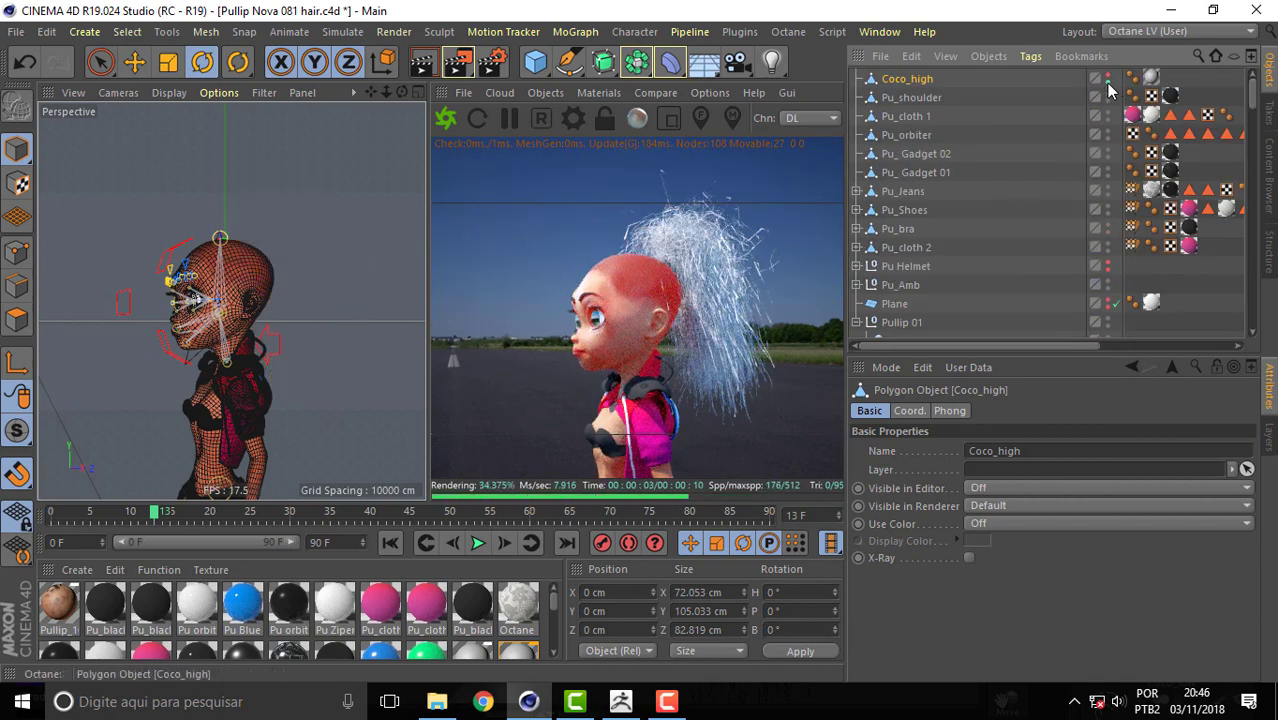
Move the head's Pu_black texture tag one place left in the Object Manager.
left_click_drag(402, 91, 661, 243)
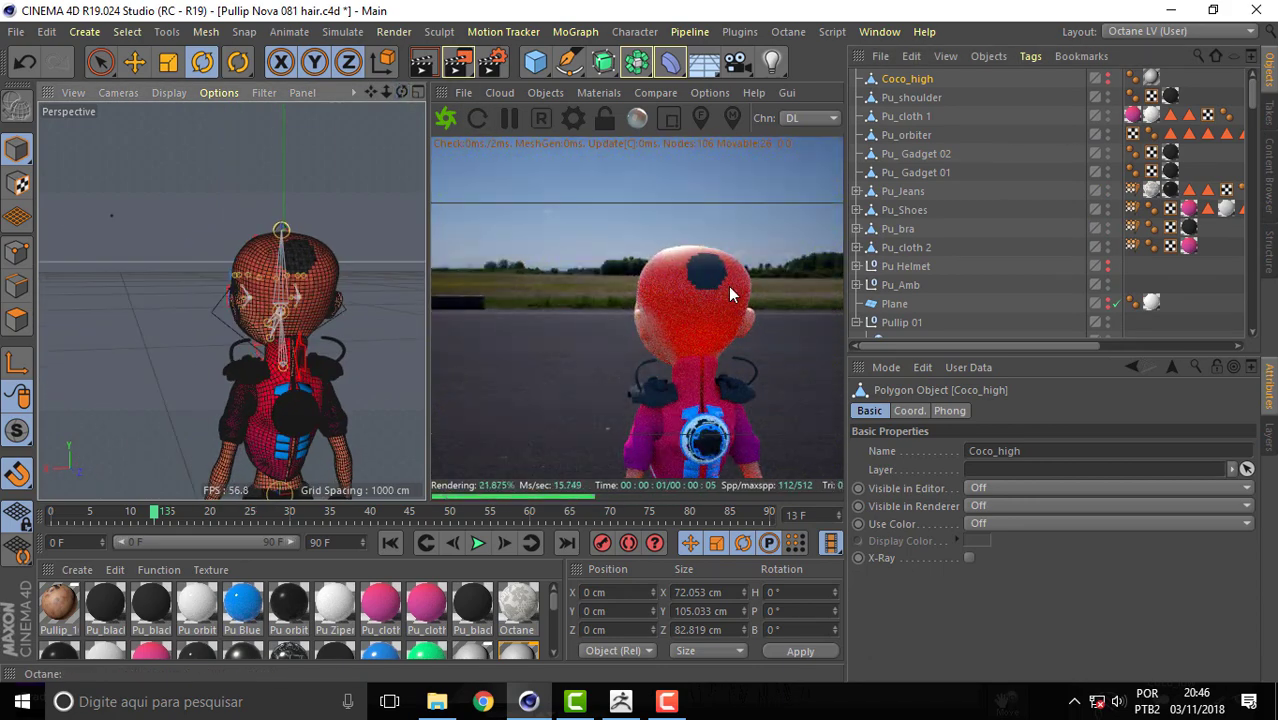
left_click_drag(1251, 90, 1262, 355)
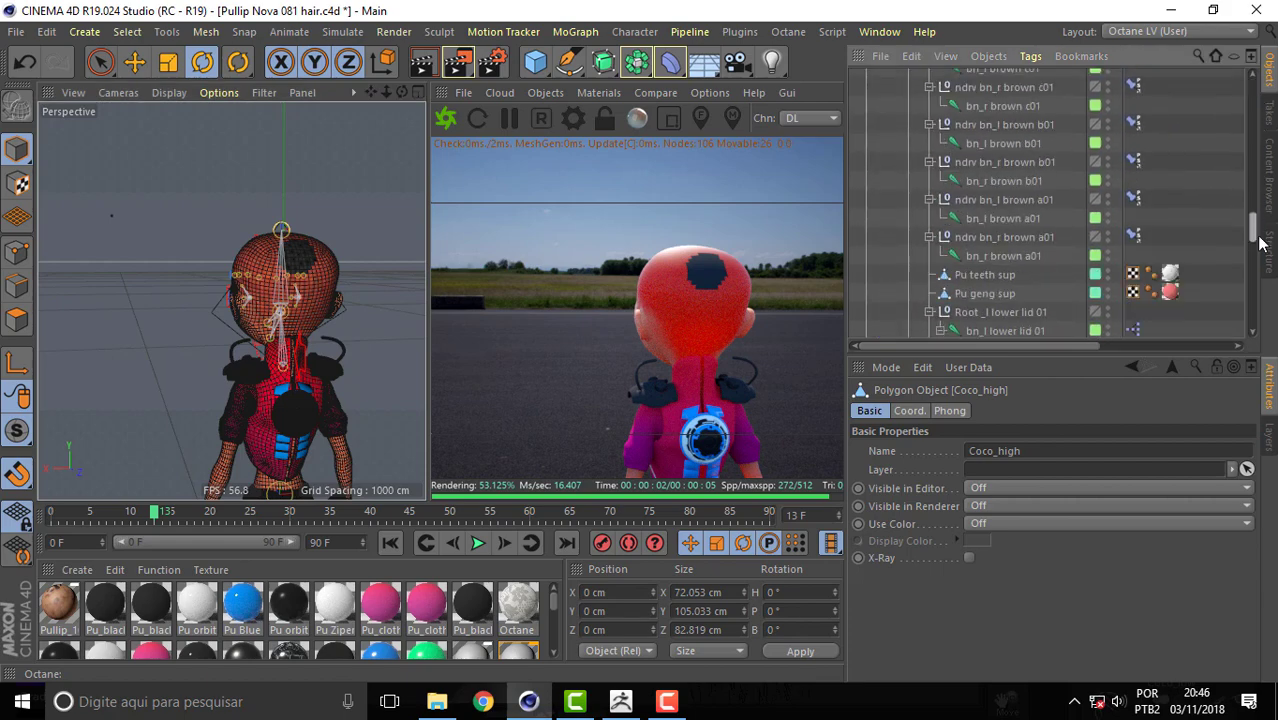
left_click_drag(1007, 347, 1154, 352)
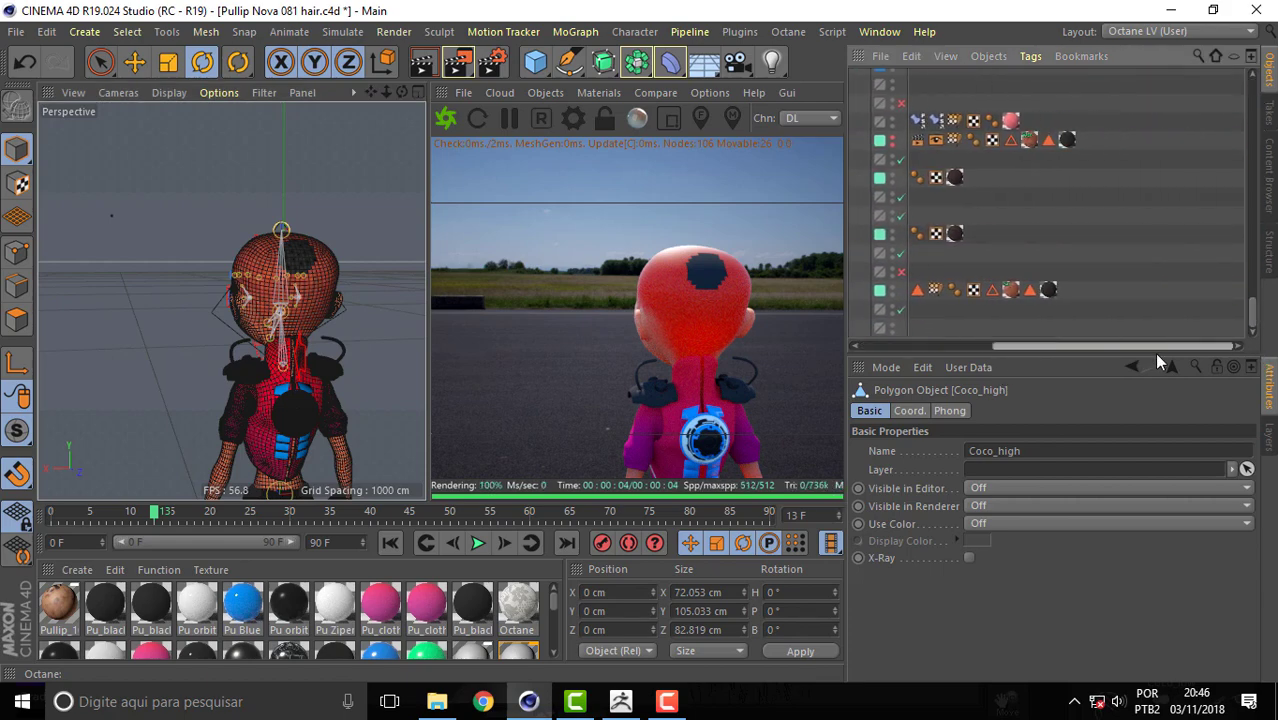
left_click(1049, 291)
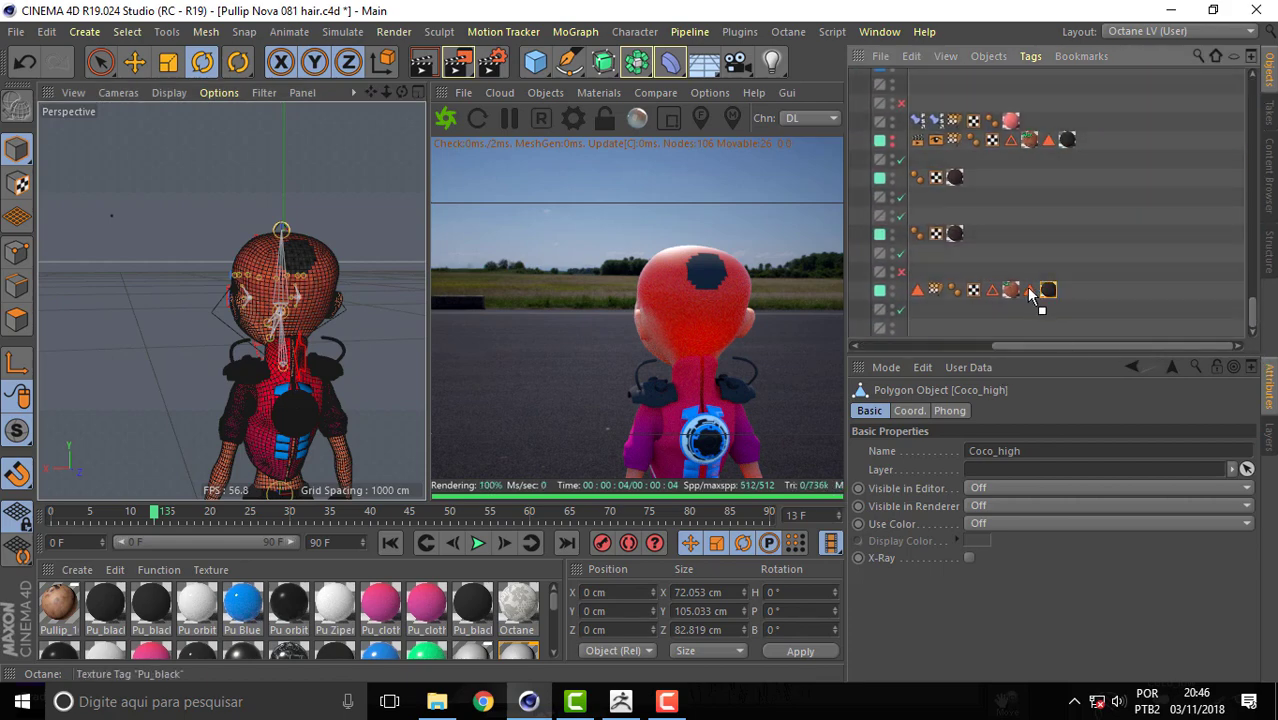
left_click_drag(1027, 308, 1027, 291)
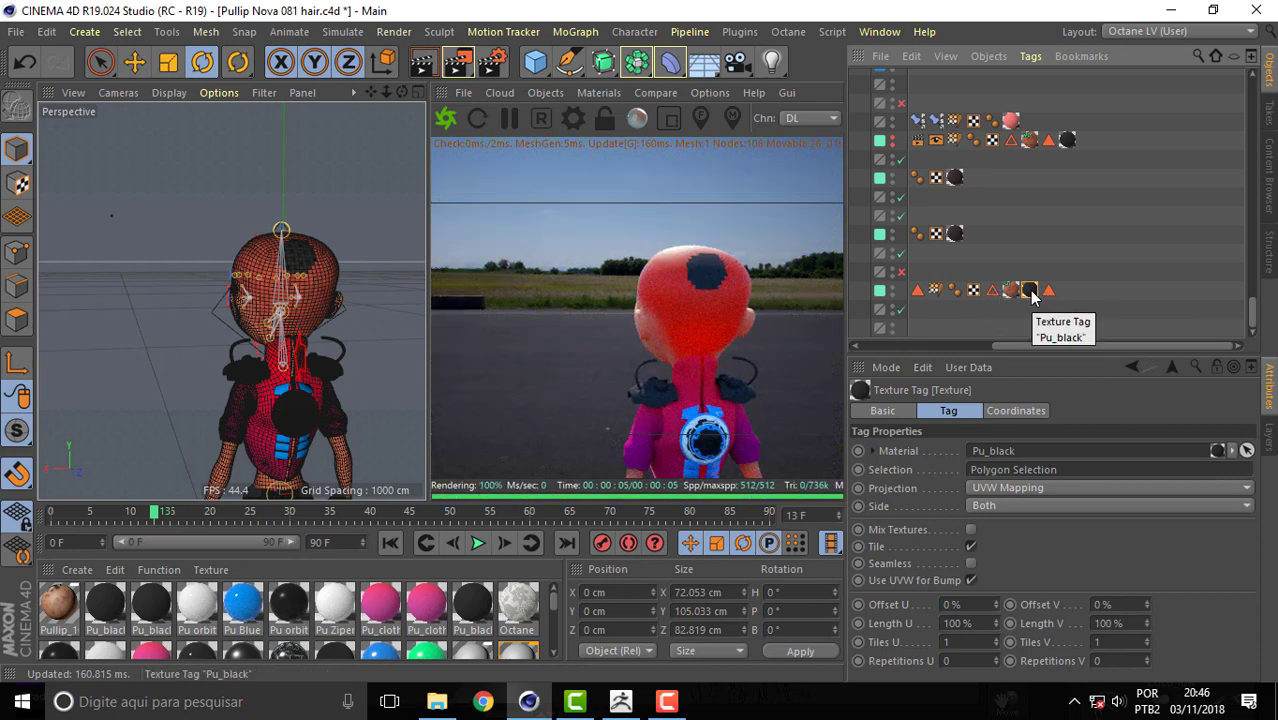
Reorder the head's tags, placing Pu_black after Pu Body Mix.
left_click_drag(1010, 291, 986, 291)
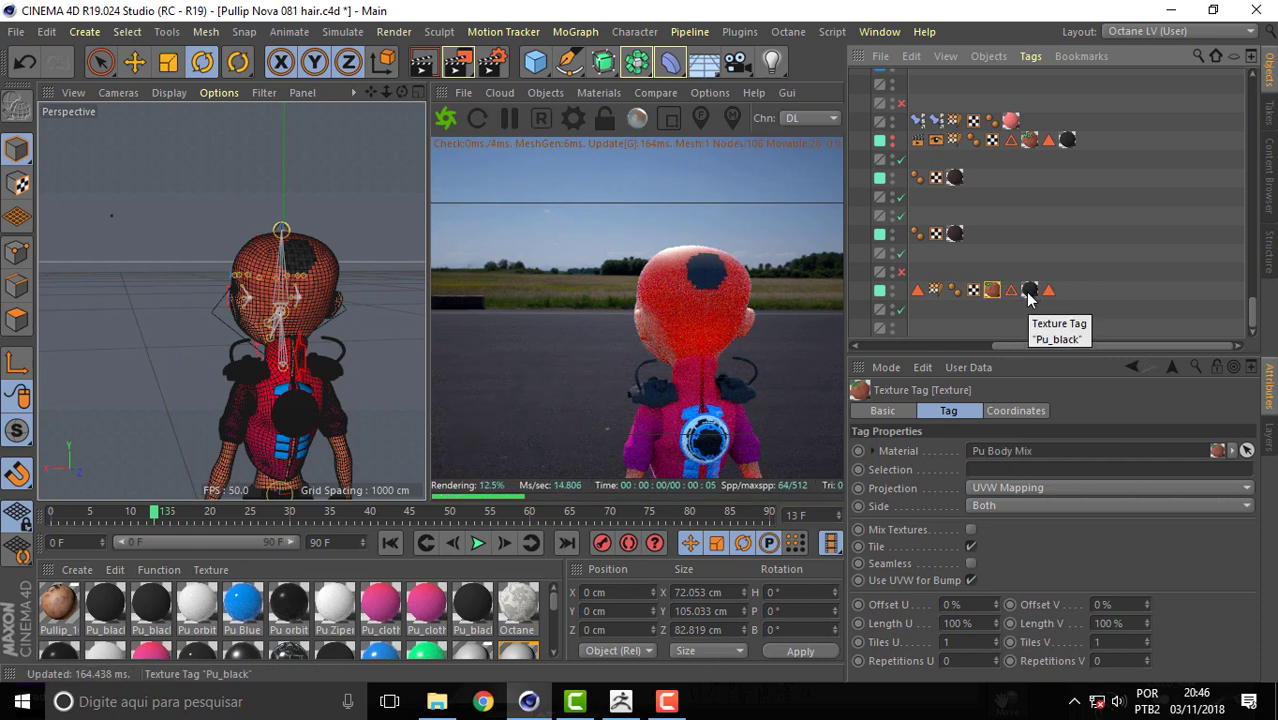
left_click_drag(1030, 291, 1008, 300)
mouse_move(300, 300)
left_mouse_down("alt")
mouse_move(231, 300)
mouse_move(538, 197)
left_mouse_up("alt")
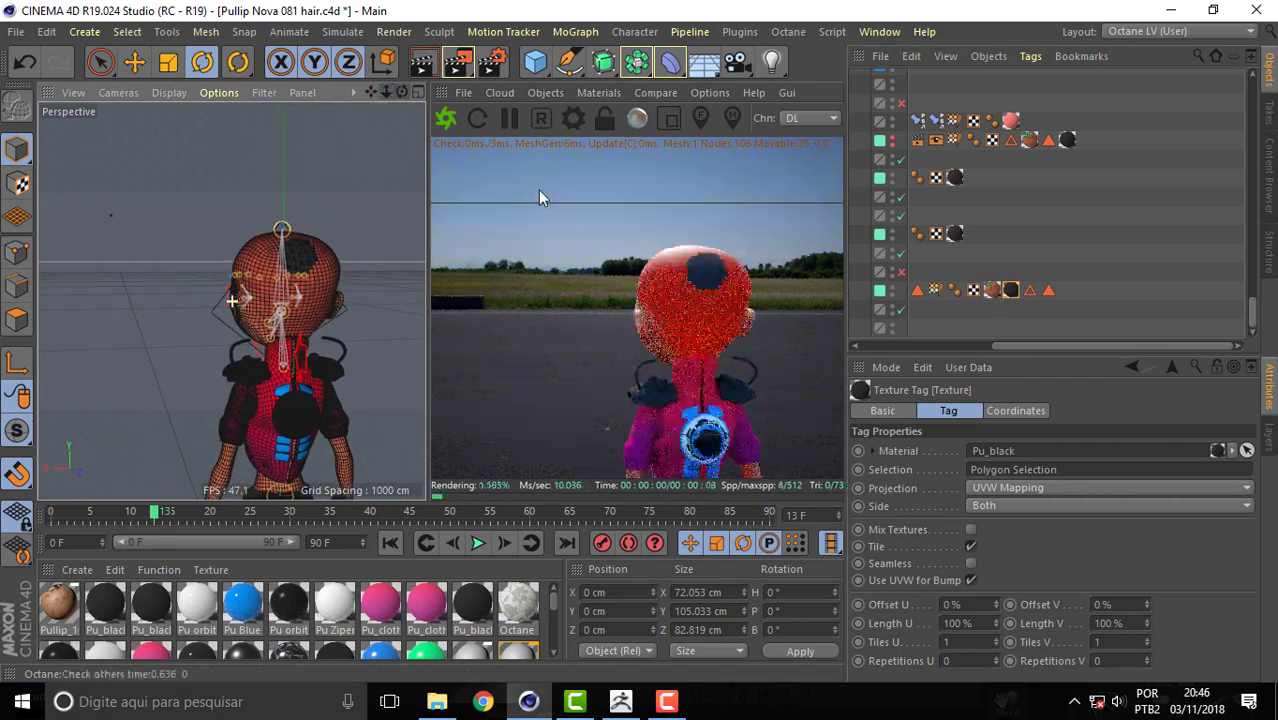
Restore the head's stored edge selection and select the Pu_black texture tag.
left_click(1031, 291)
double_click(1031, 291)
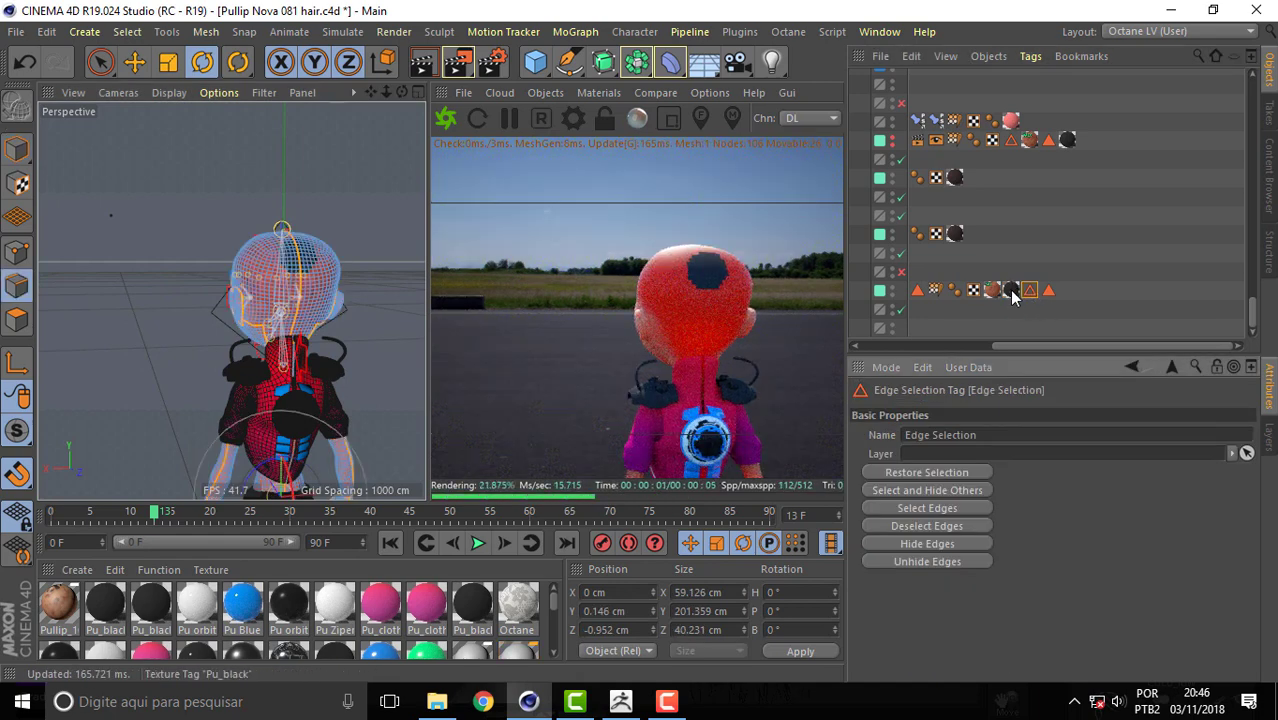
mouse_move(1012, 290)
left_mouse_down()
mouse_move(1043, 297)
mouse_move(1024, 310)
left_mouse_up()
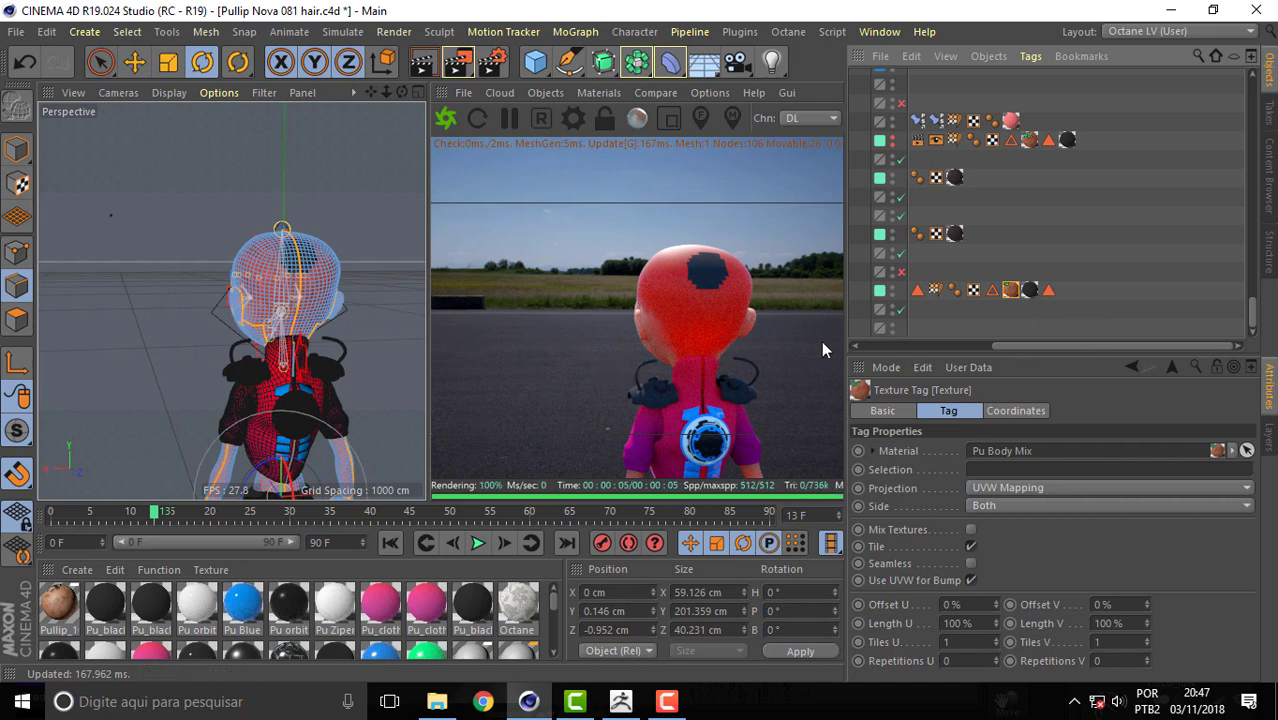
left_click(1034, 292)
Delete the Pu_black texture tag and recall the head's stored polygon selection.
key("Delete")
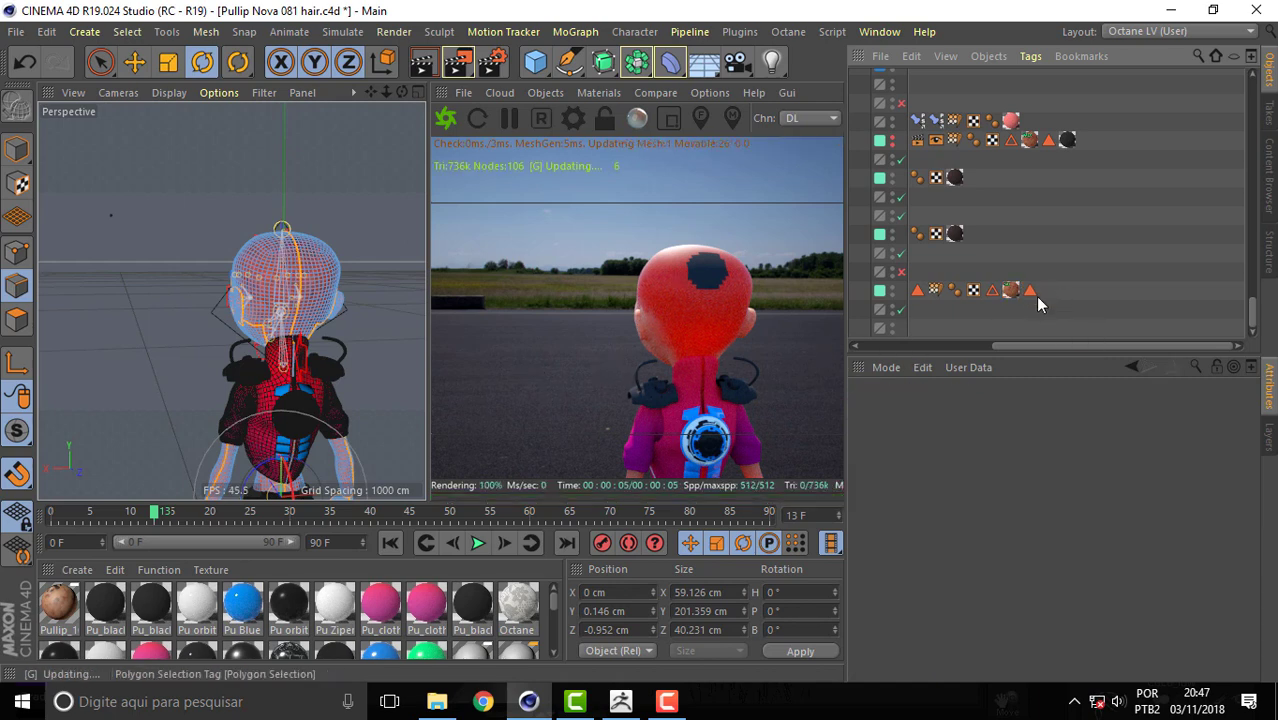
left_click(1034, 293)
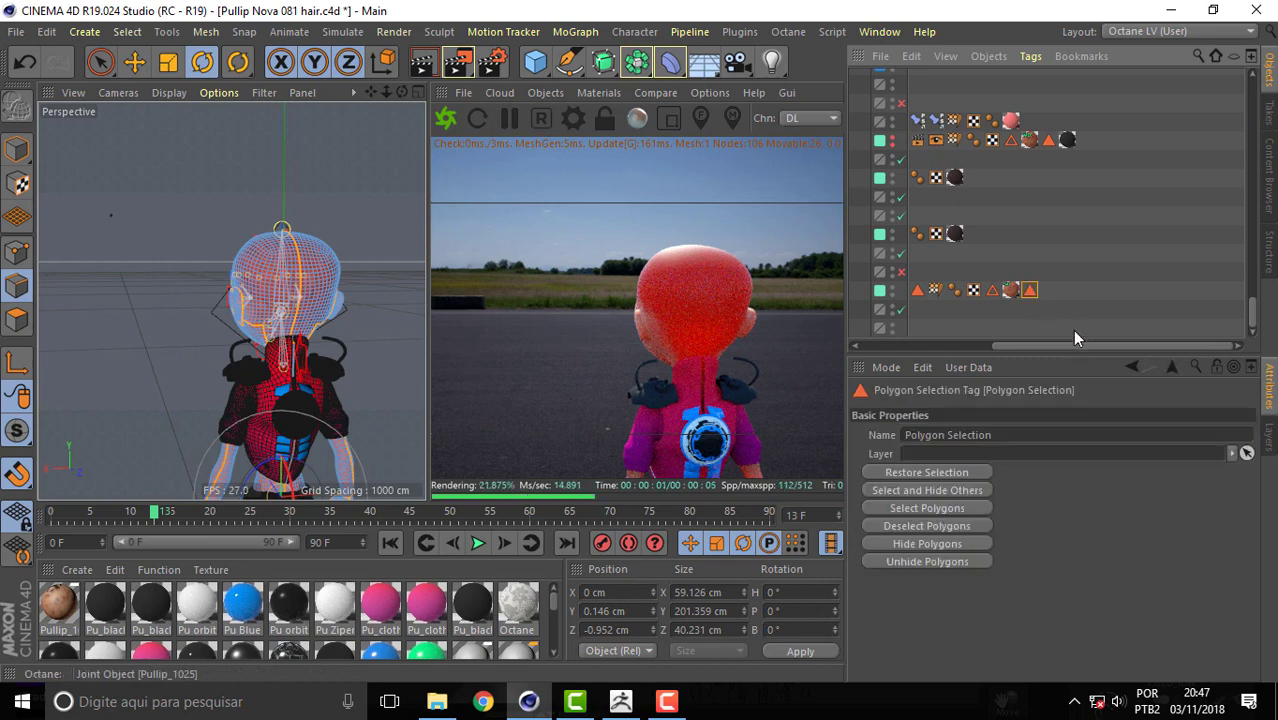
left_click(1030, 291)
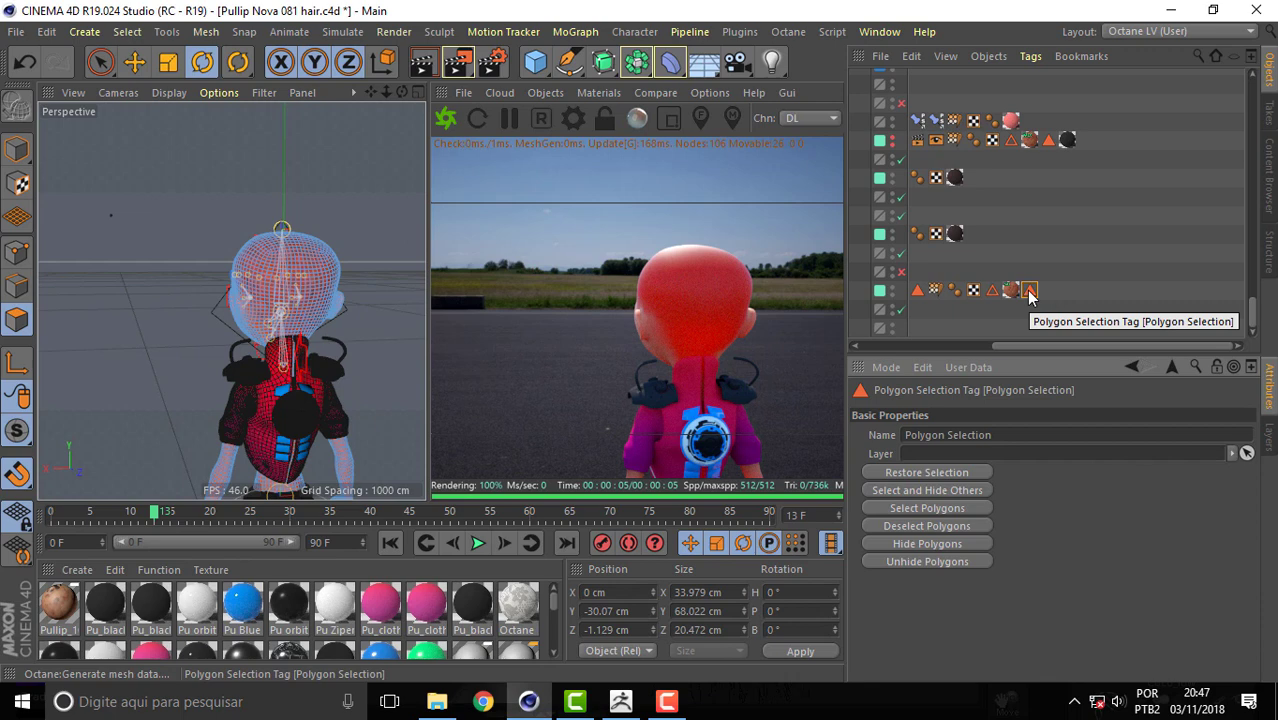
key("ctrl+z")
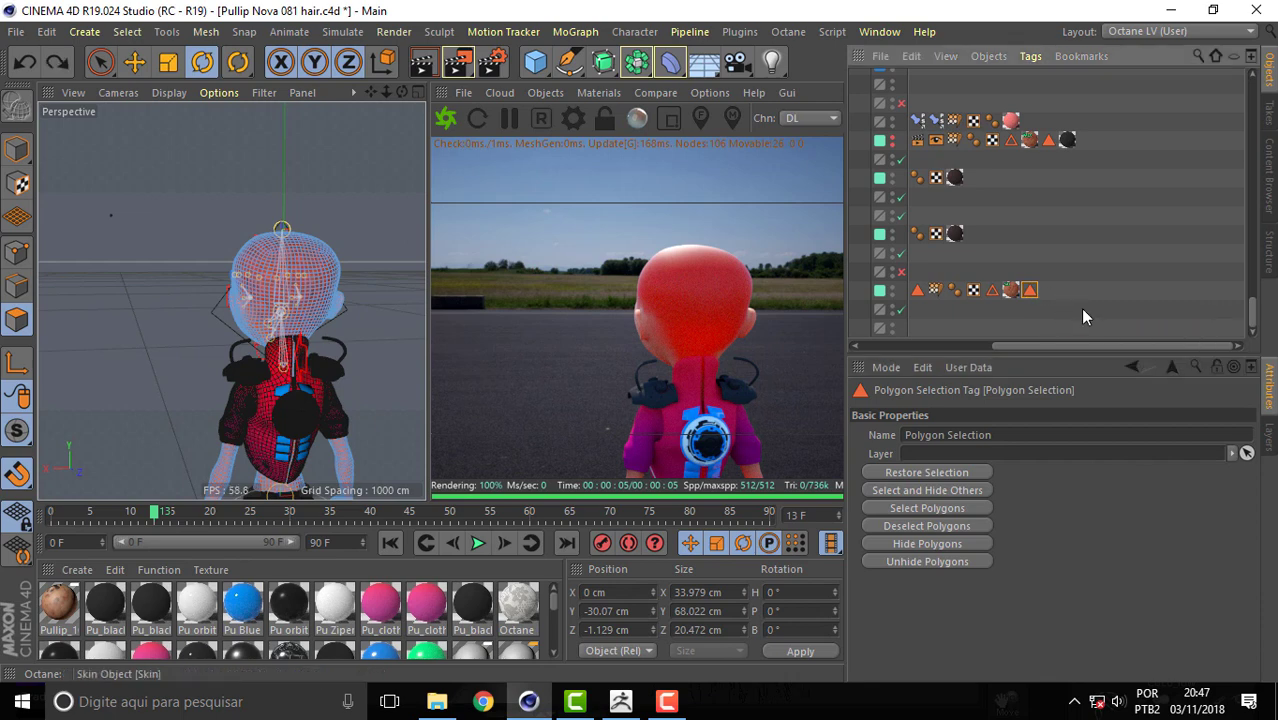
key("ctrl+z")
key("ctrl+y")
key("ctrl+y")
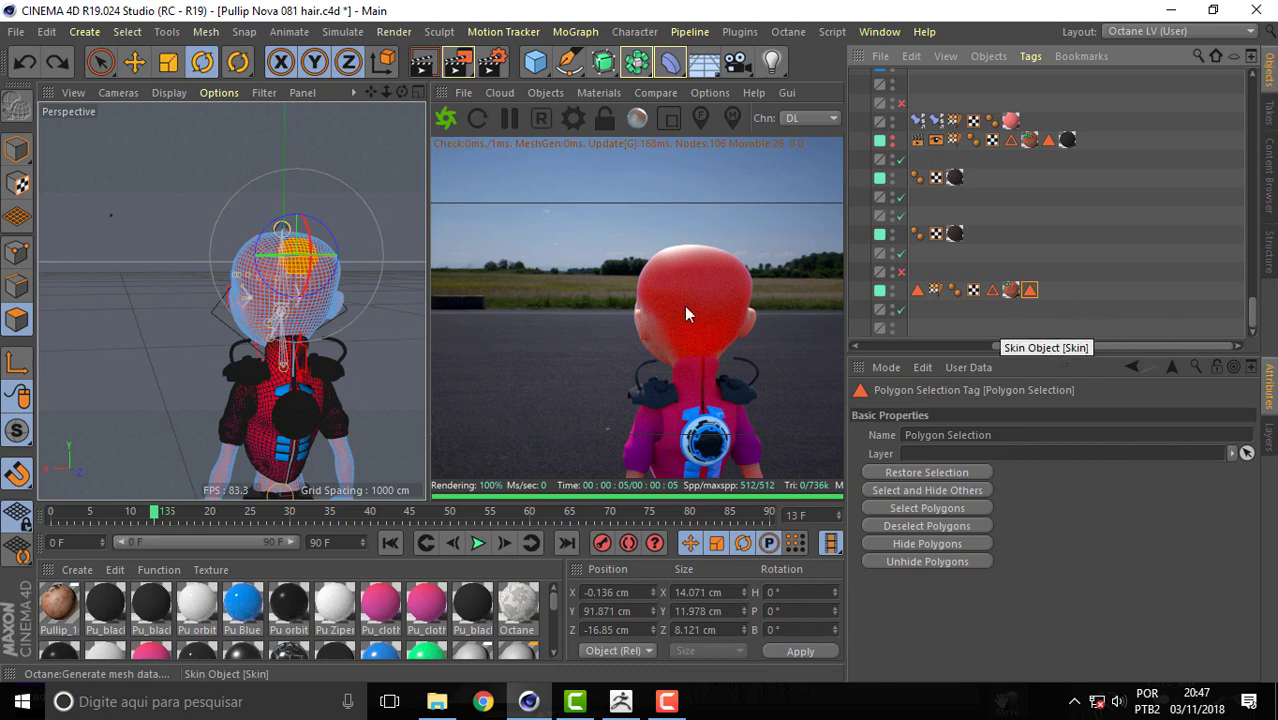
Pick Pullip_1025's Polygon Selection tag, focus its Name field, and bring up the Select menu.
left_click(1030, 291)
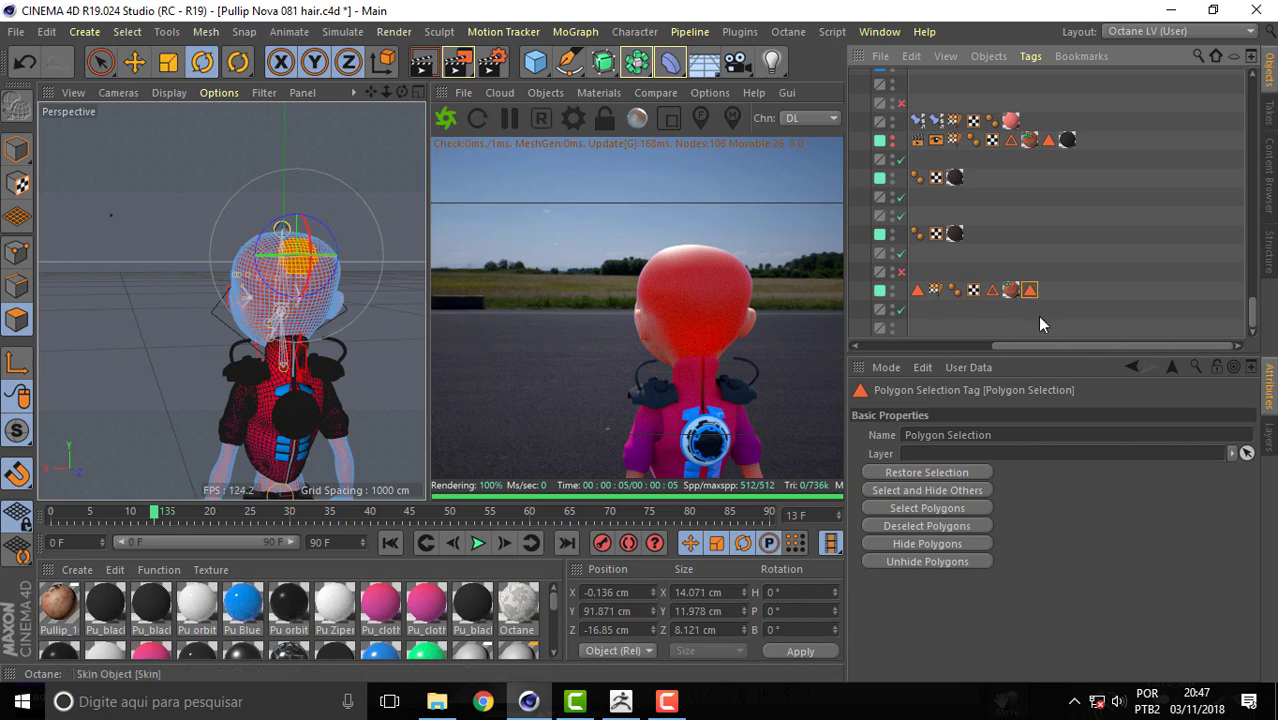
left_click(1010, 434)
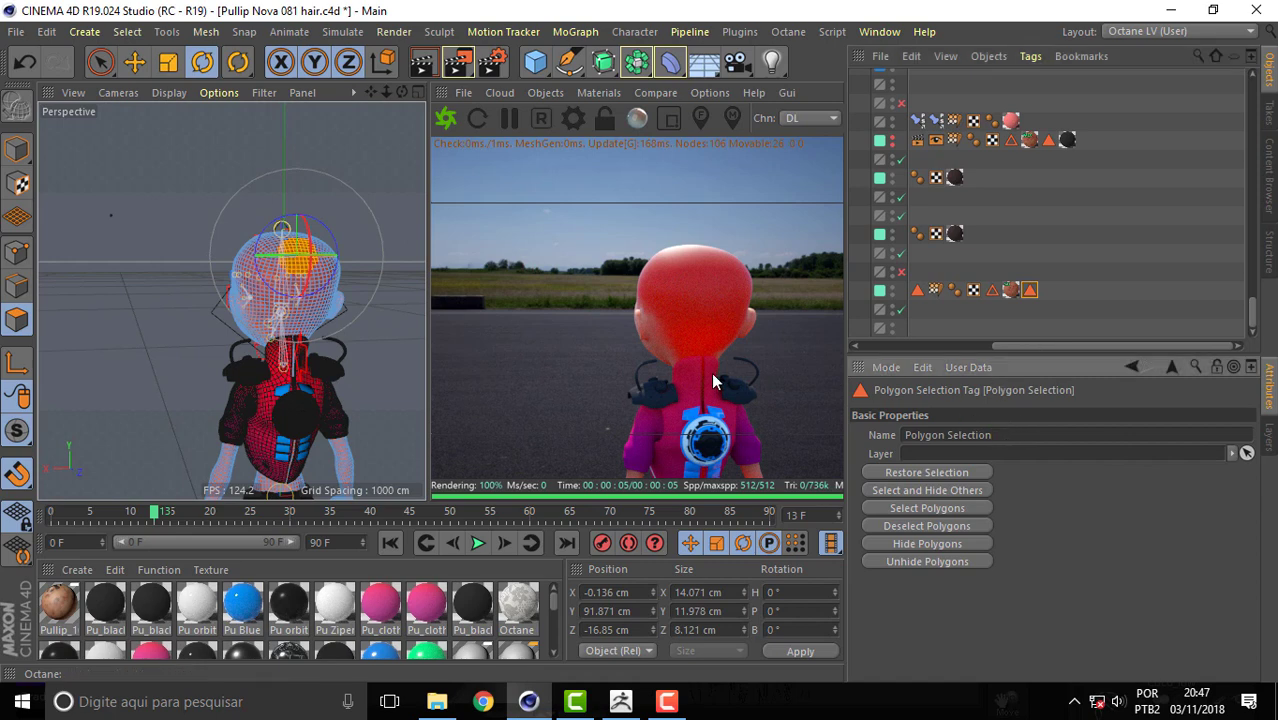
left_click(127, 31)
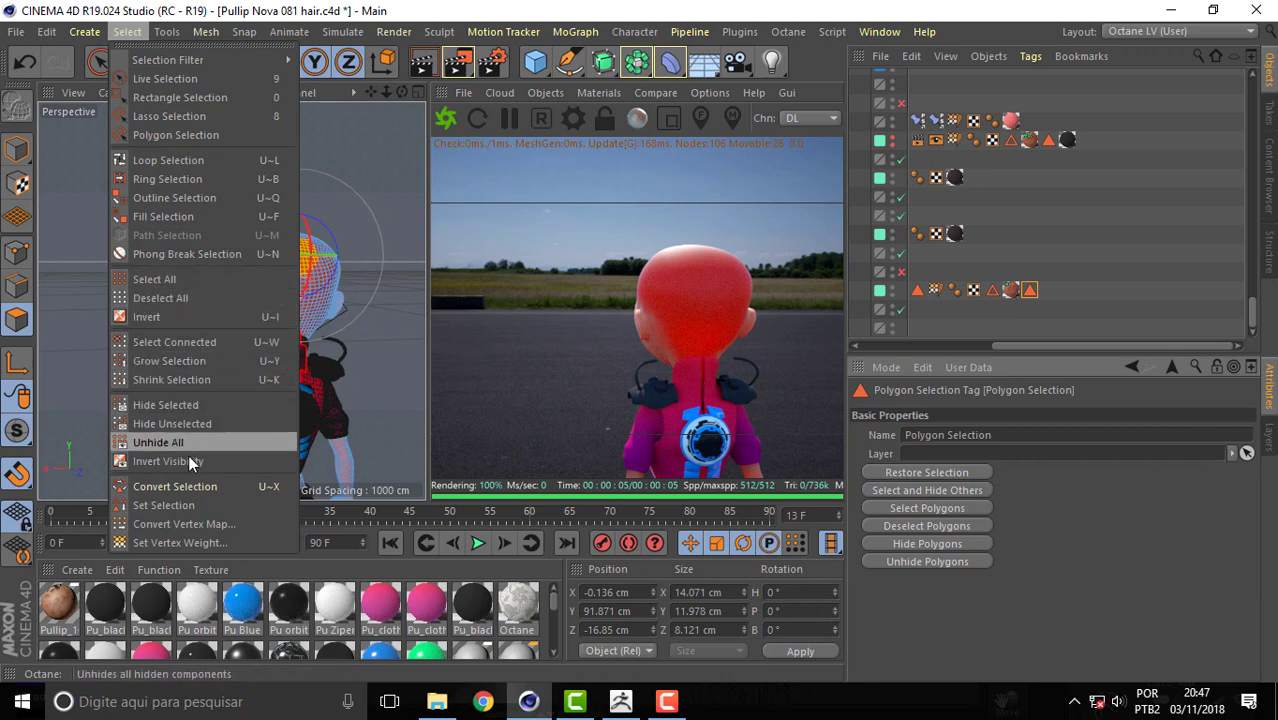
Store the current polygons with Set Selection and rename the tag 'base hair'.
left_click(177, 506)
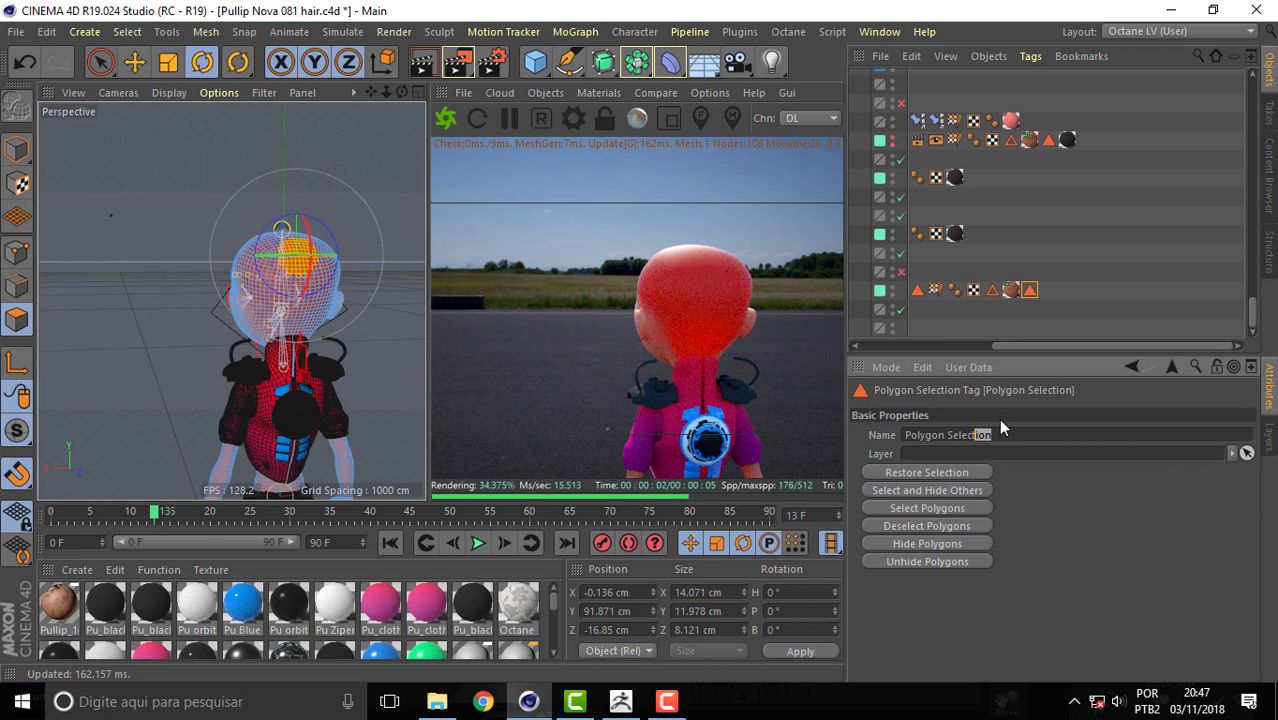
left_click_drag(1010, 432, 896, 436)
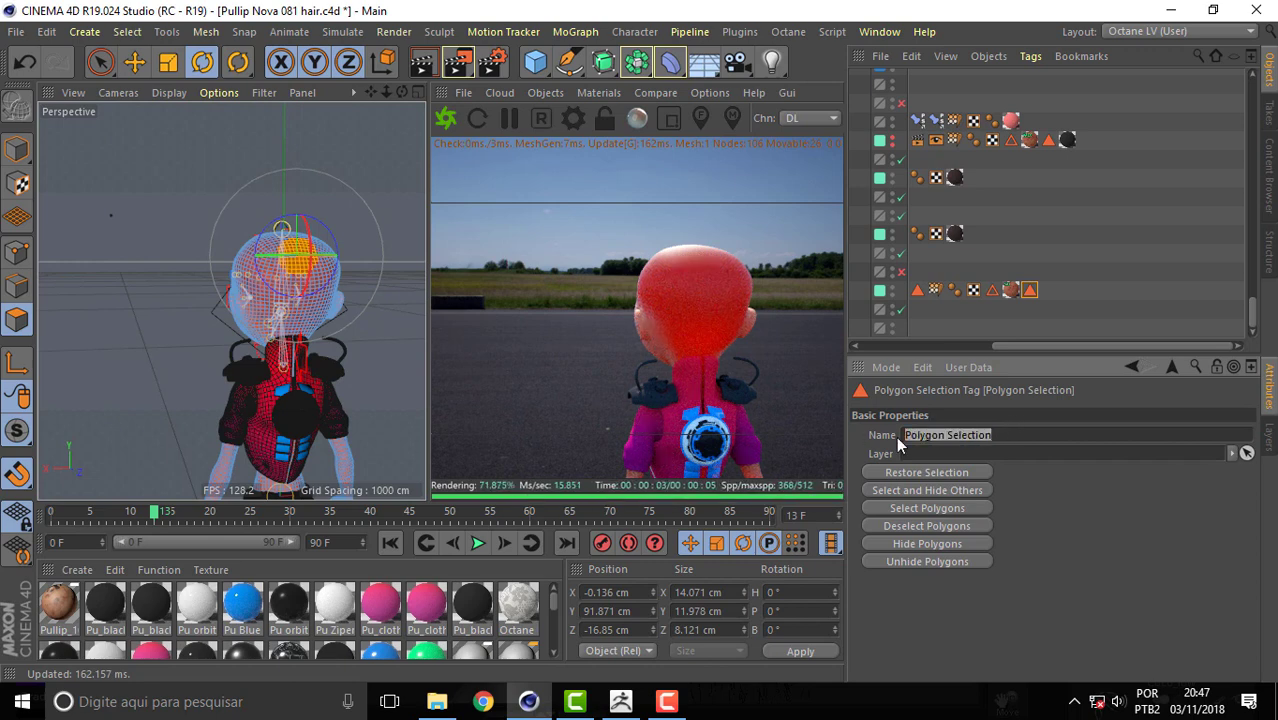
type("base ha")
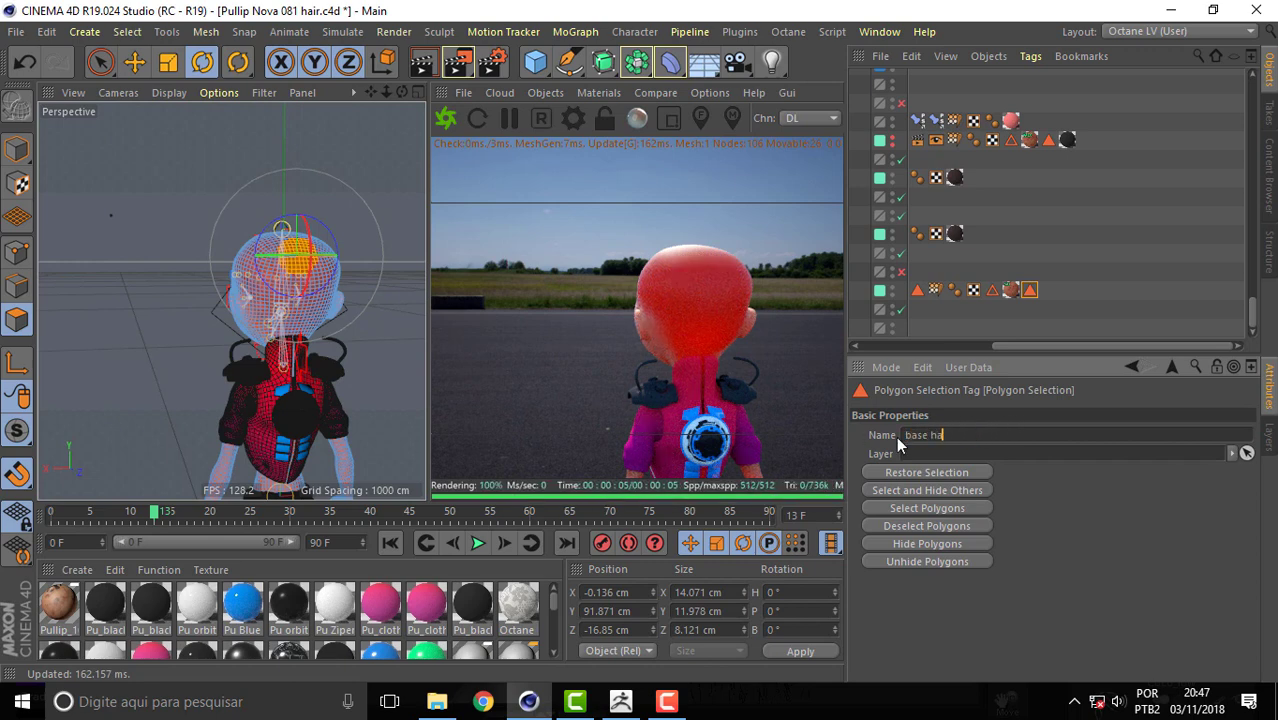
type("ir")
left_click(1046, 524)
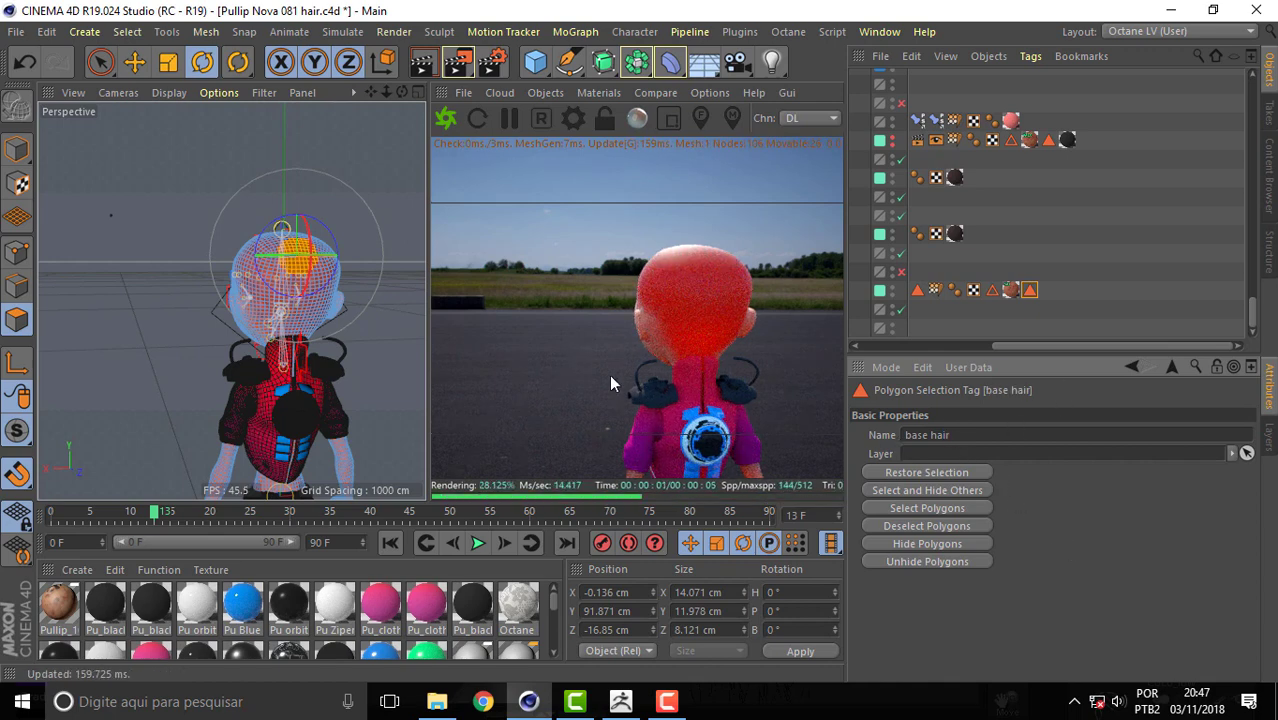
left_click_drag(1098, 345, 984, 346)
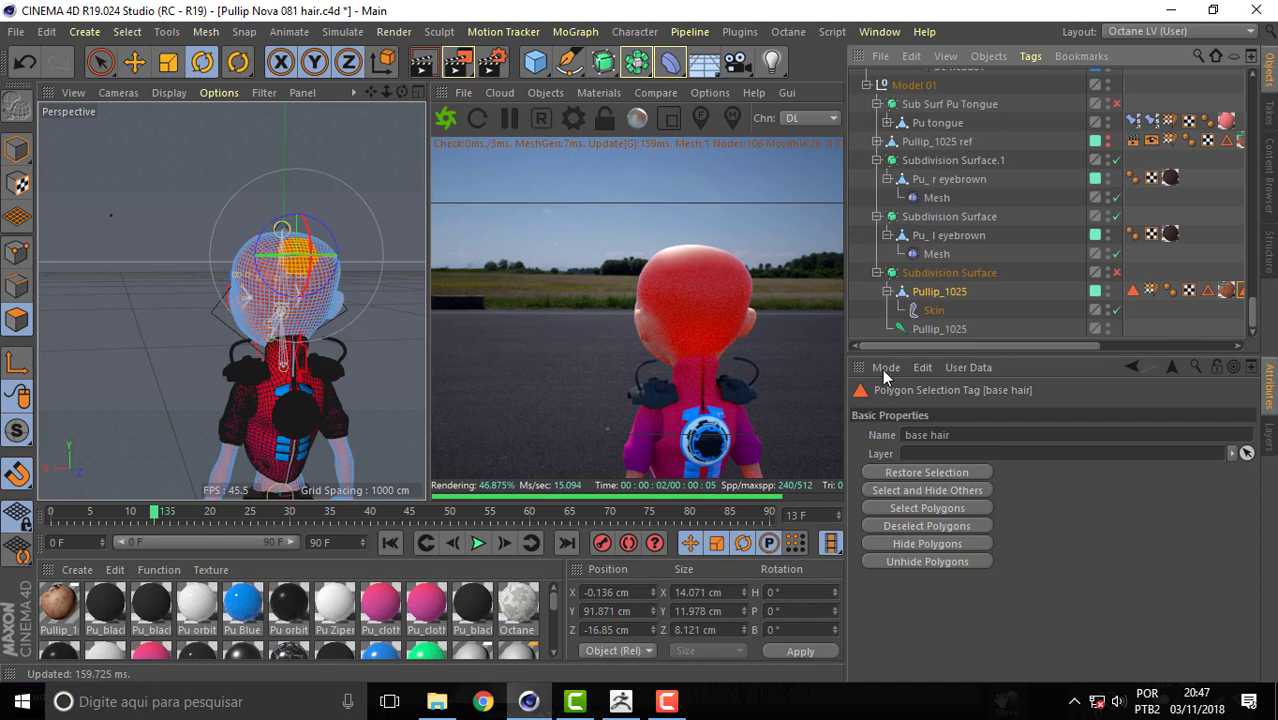
left_click_drag(1255, 320, 947, 98)
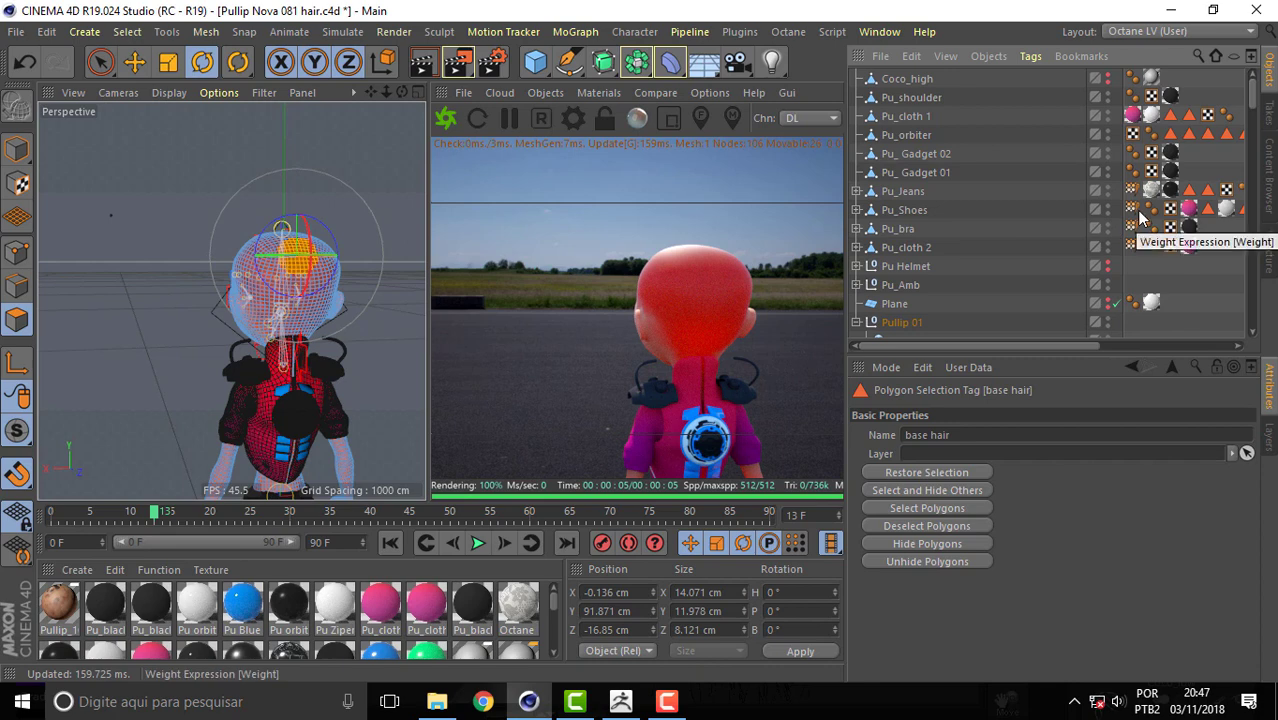
Run the Convert Zbrush Fibermesh to Hair script on Coco_high, then select the new Hair object.
left_click(907, 79)
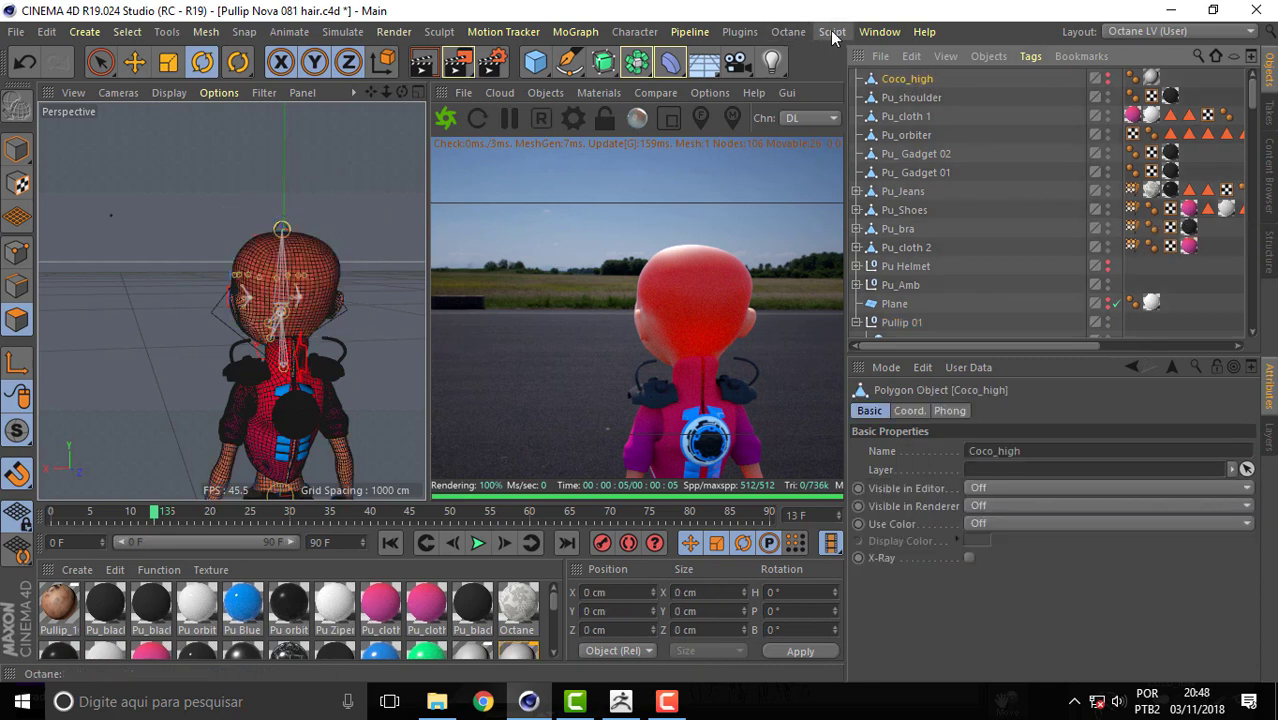
left_click(830, 31)
left_click(890, 127)
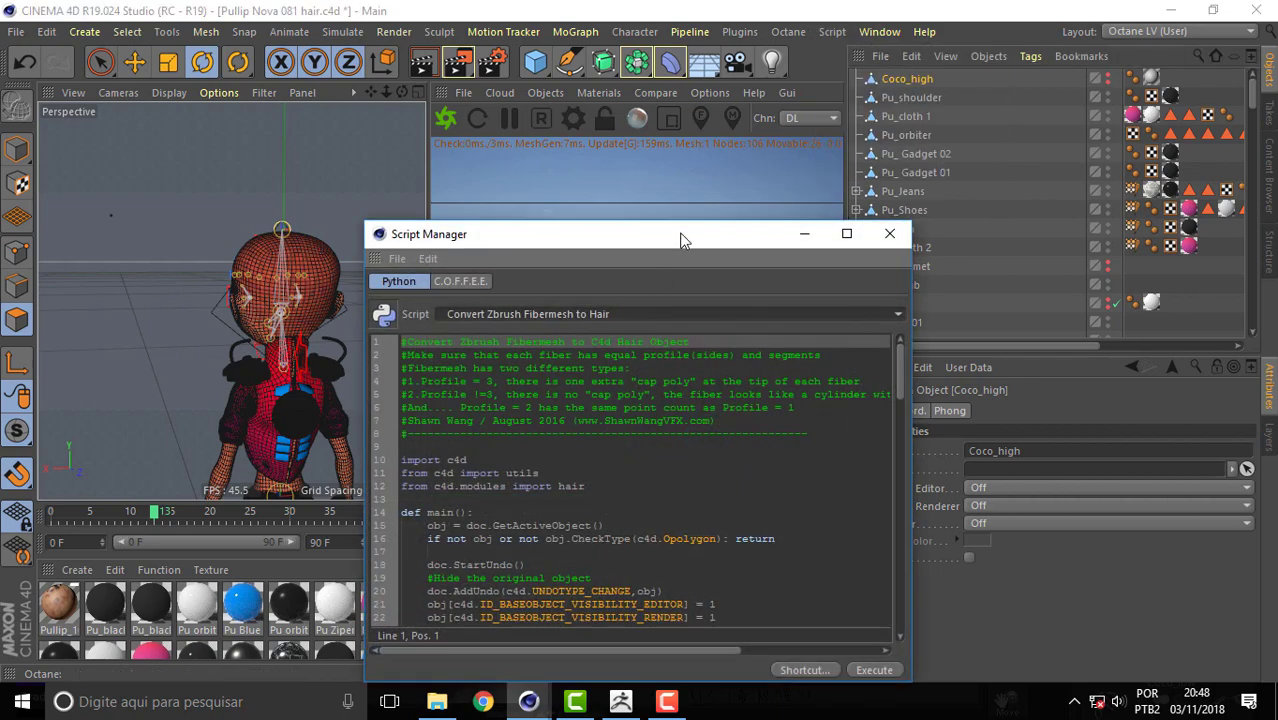
left_click_drag(680, 240, 640, 149)
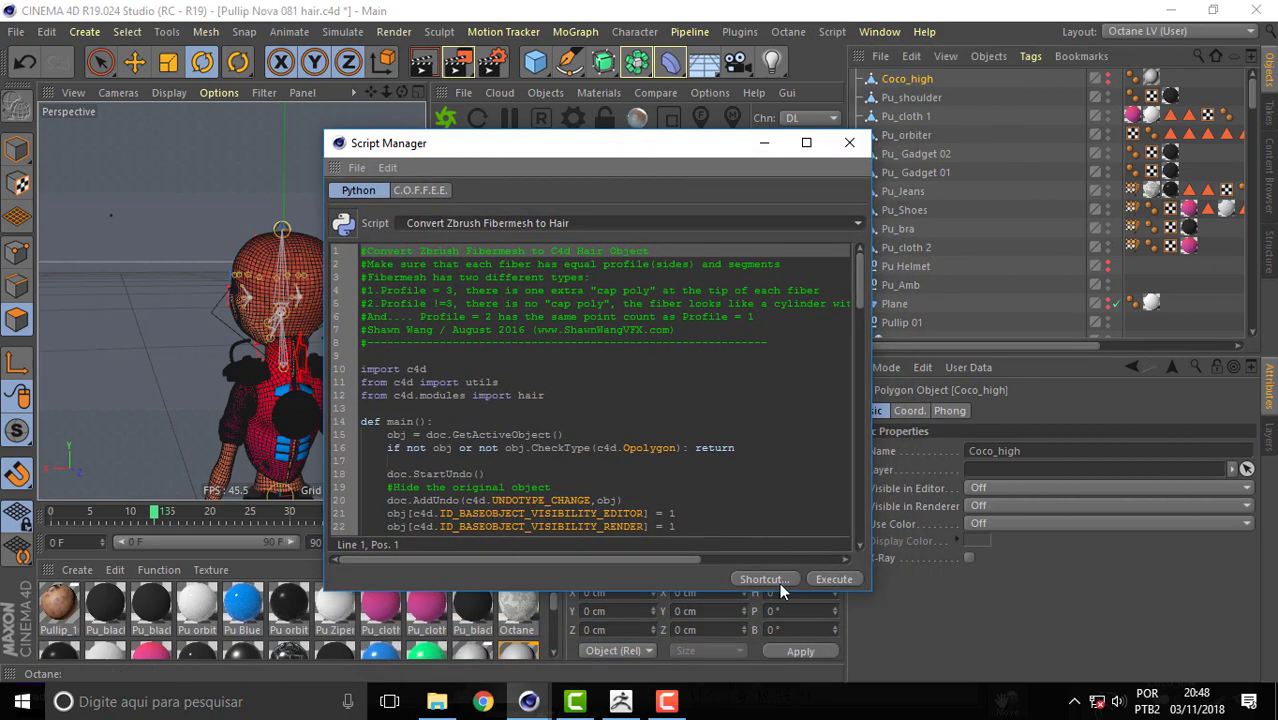
left_click(829, 579)
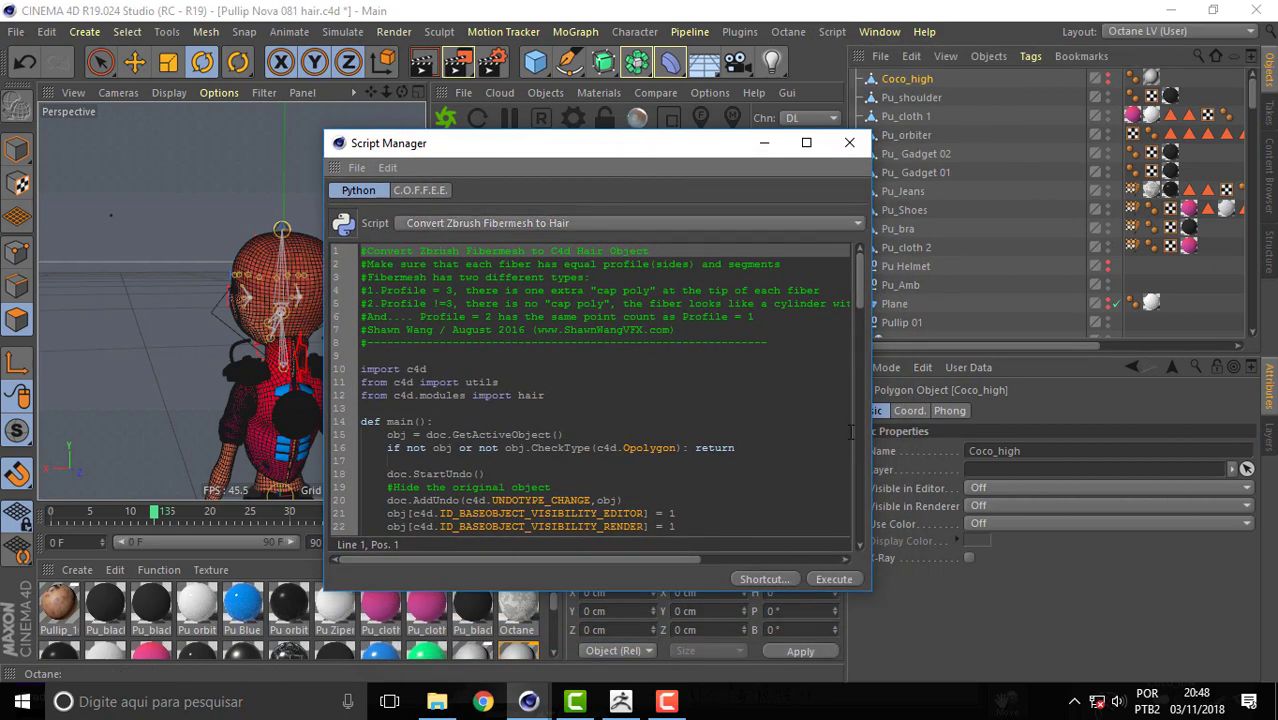
left_click(855, 153)
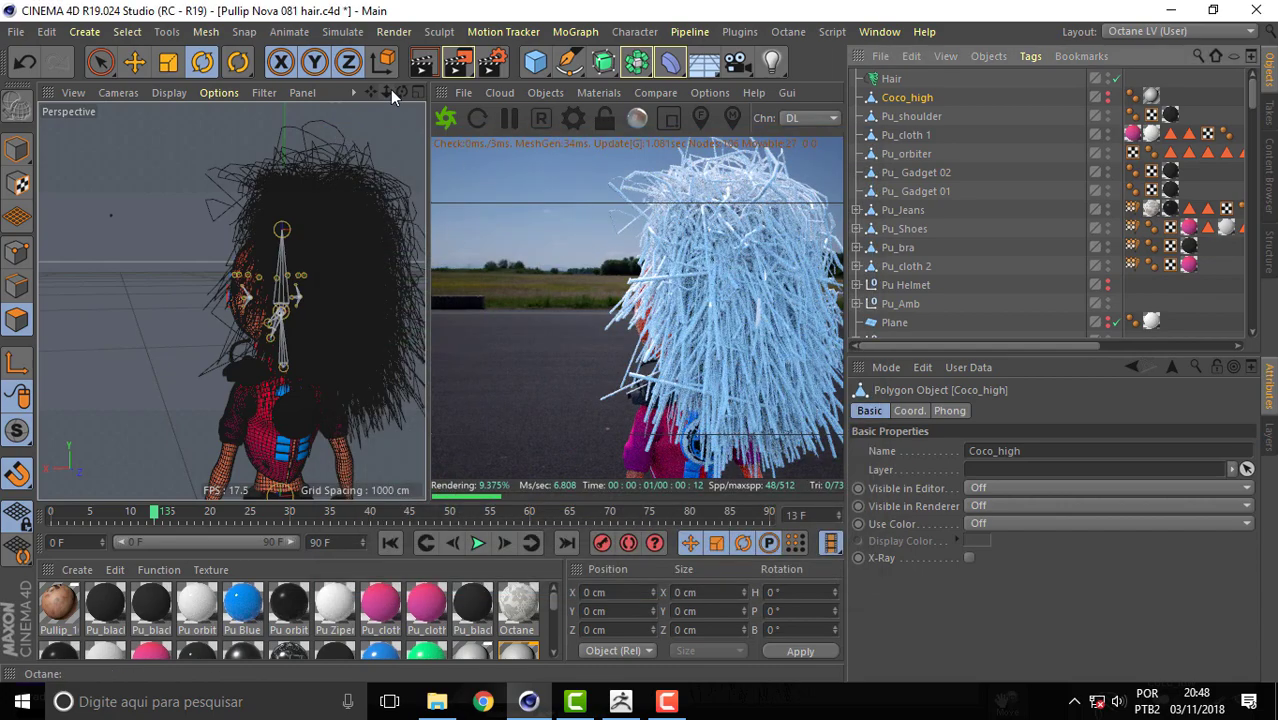
left_click_drag(398, 92, 250, 95)
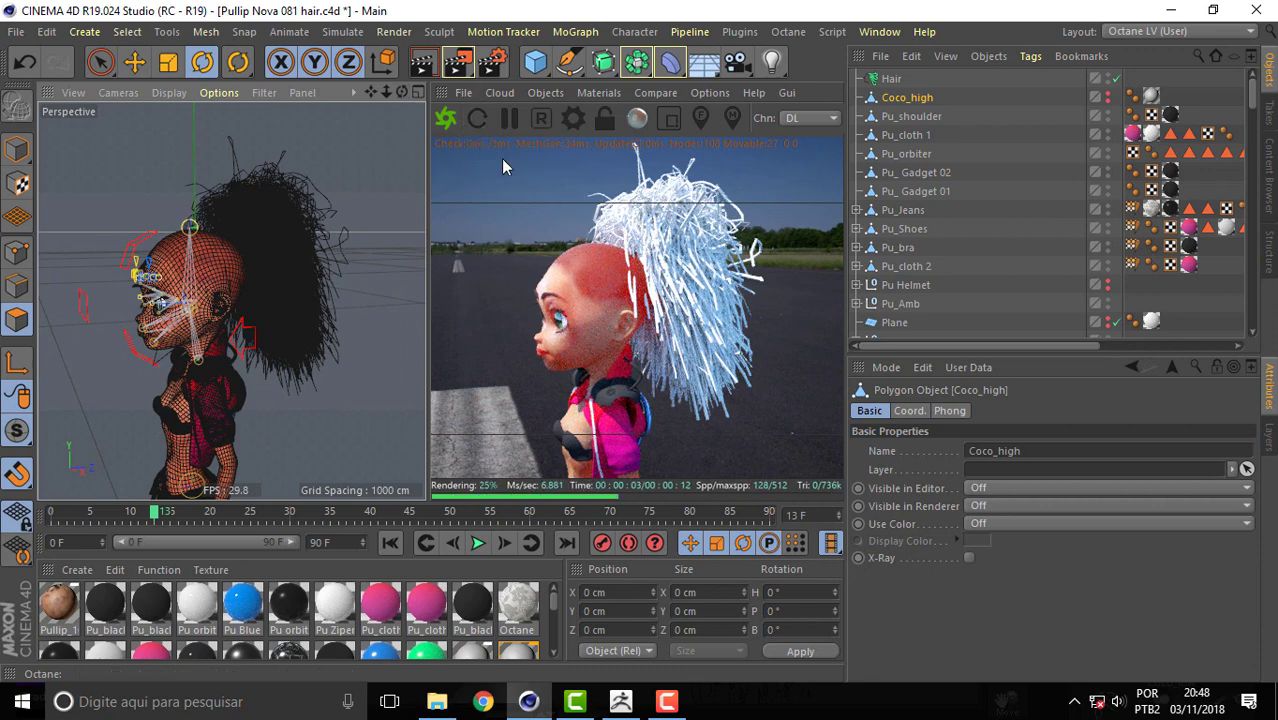
left_click(892, 80)
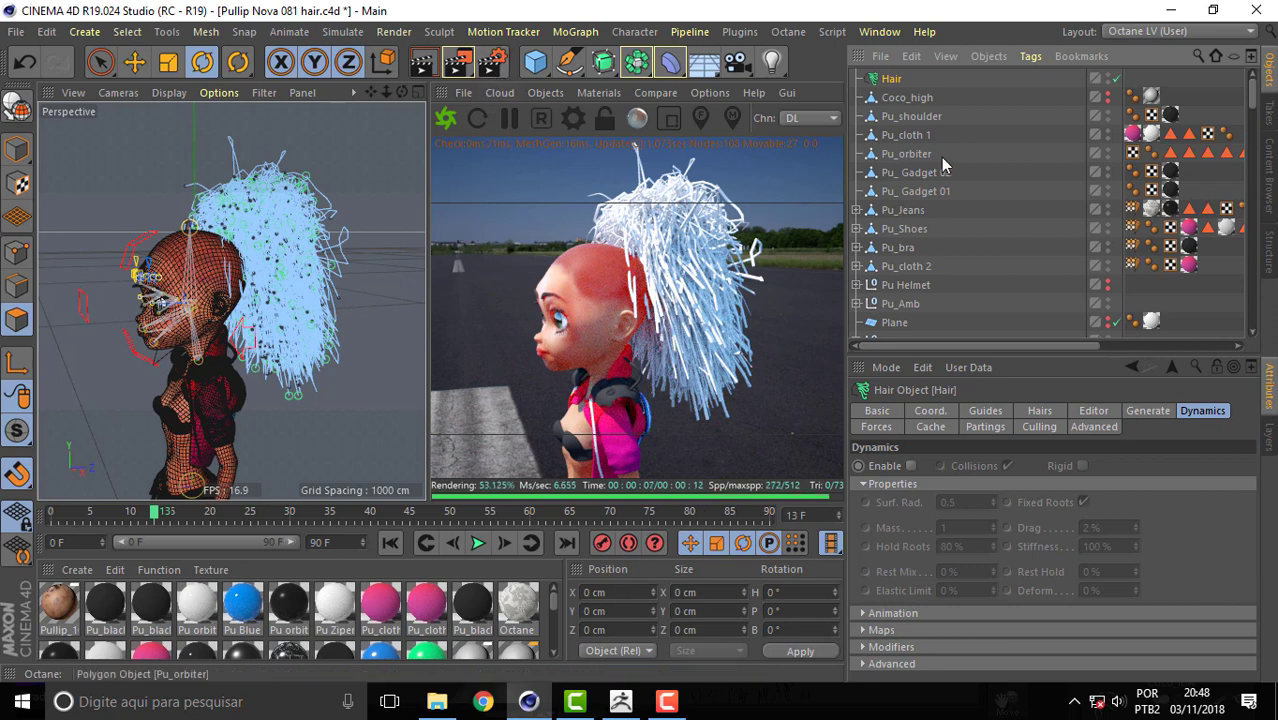
Drop the base hair Polygon Selection tag into the Hair Guides' root Link field.
left_click(342, 31)
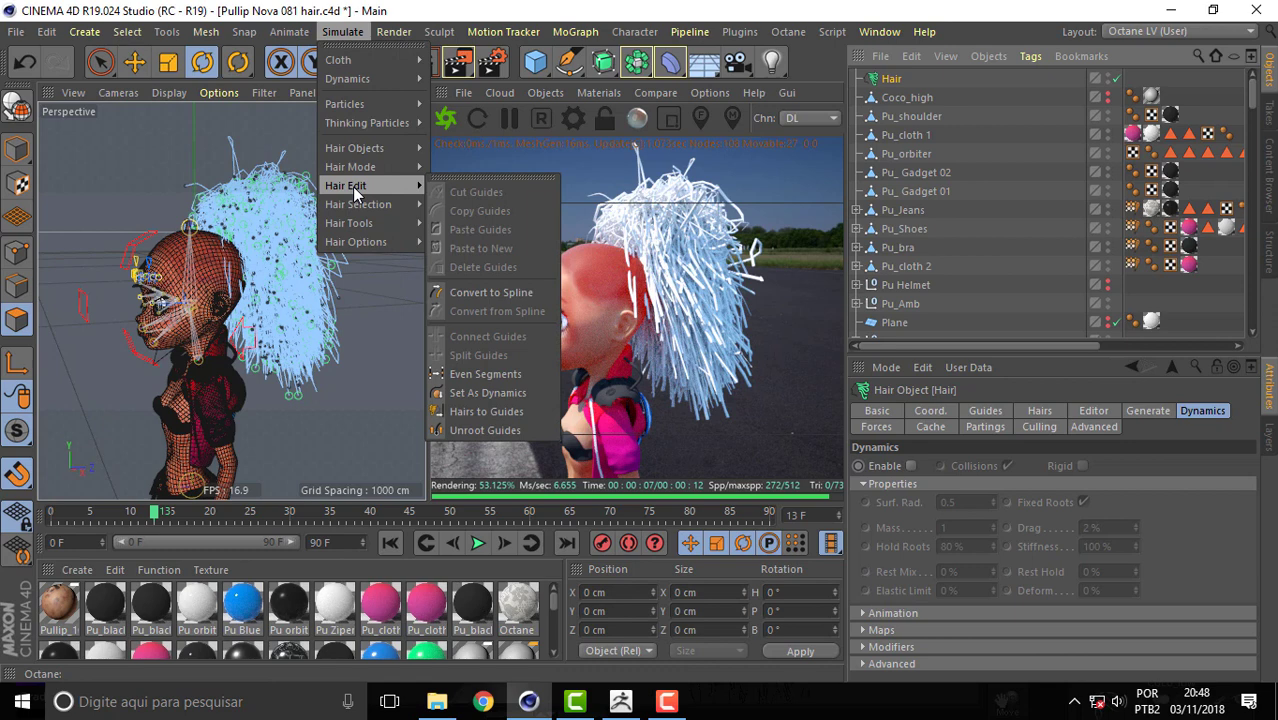
mouse_move(349, 223)
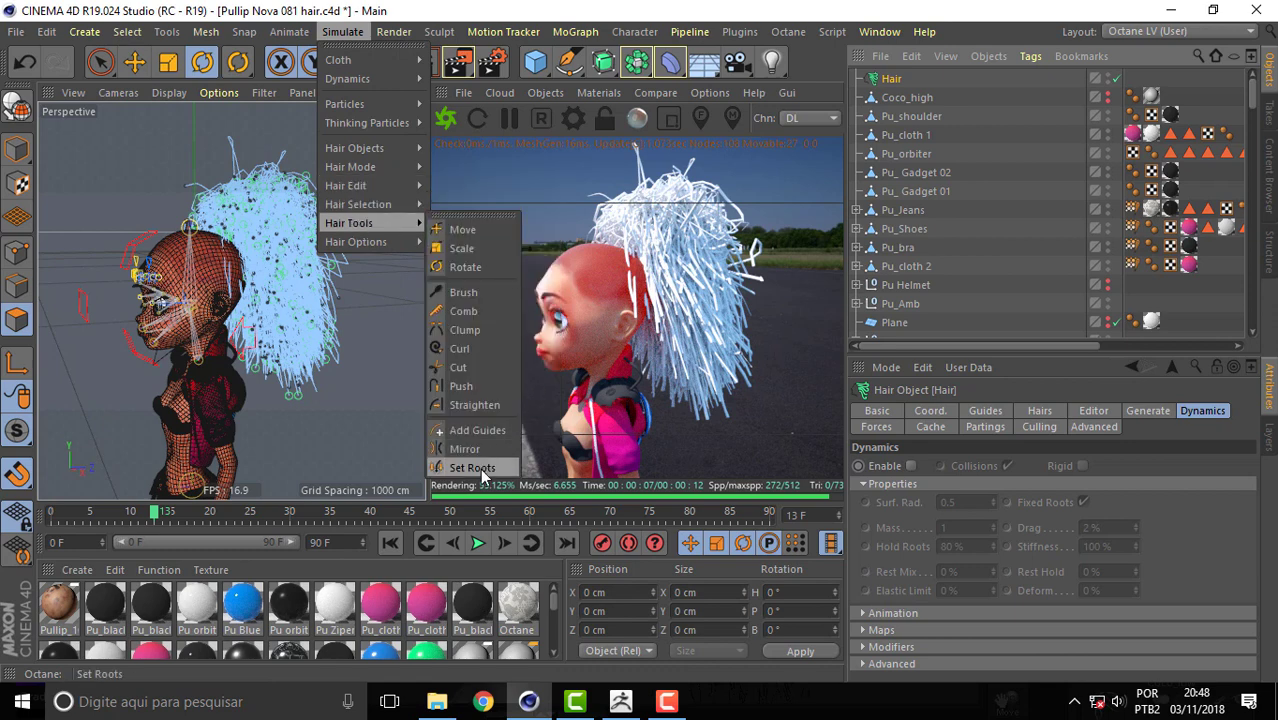
left_click(1003, 415)
left_click(993, 418)
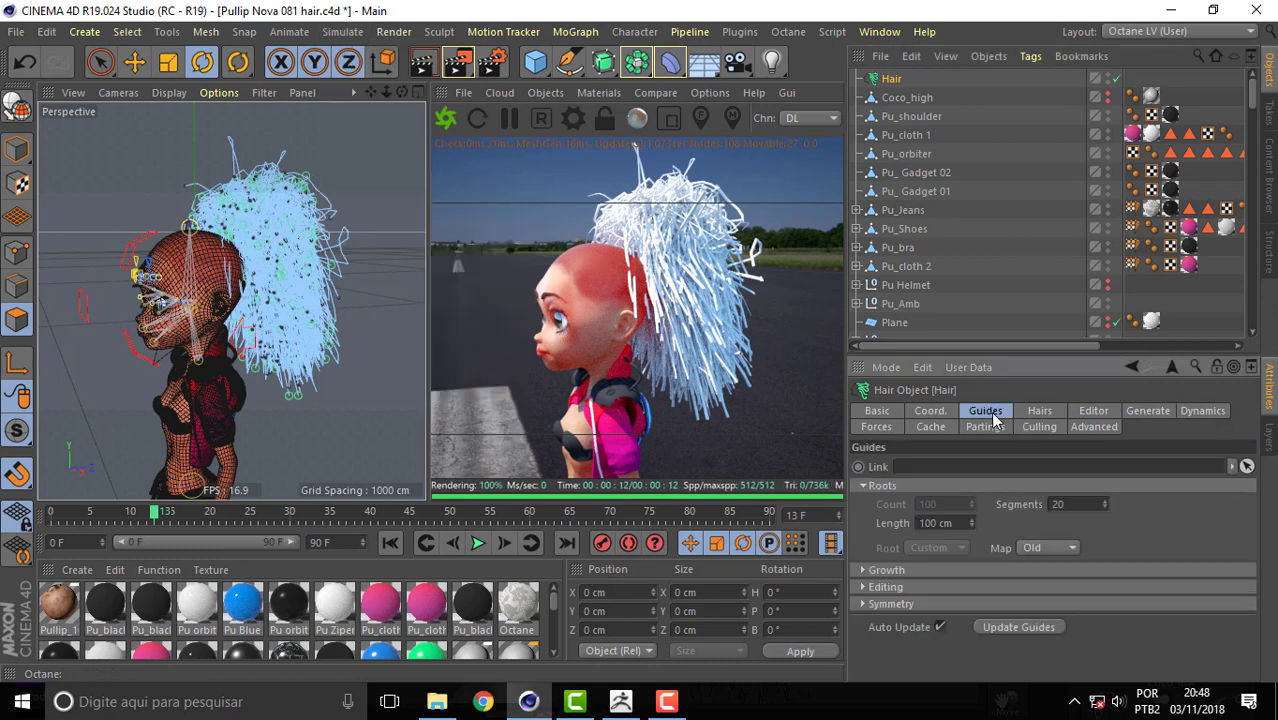
left_click_drag(1013, 345, 1202, 349)
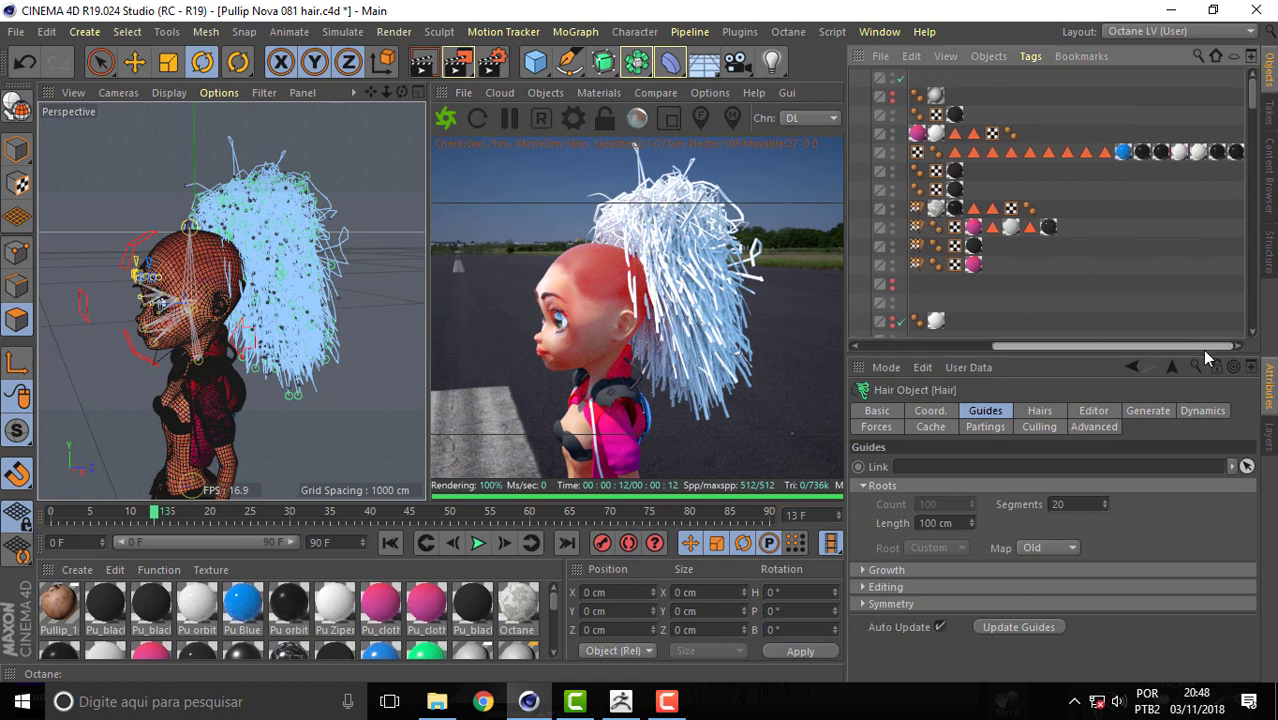
left_click_drag(1251, 98, 1253, 315)
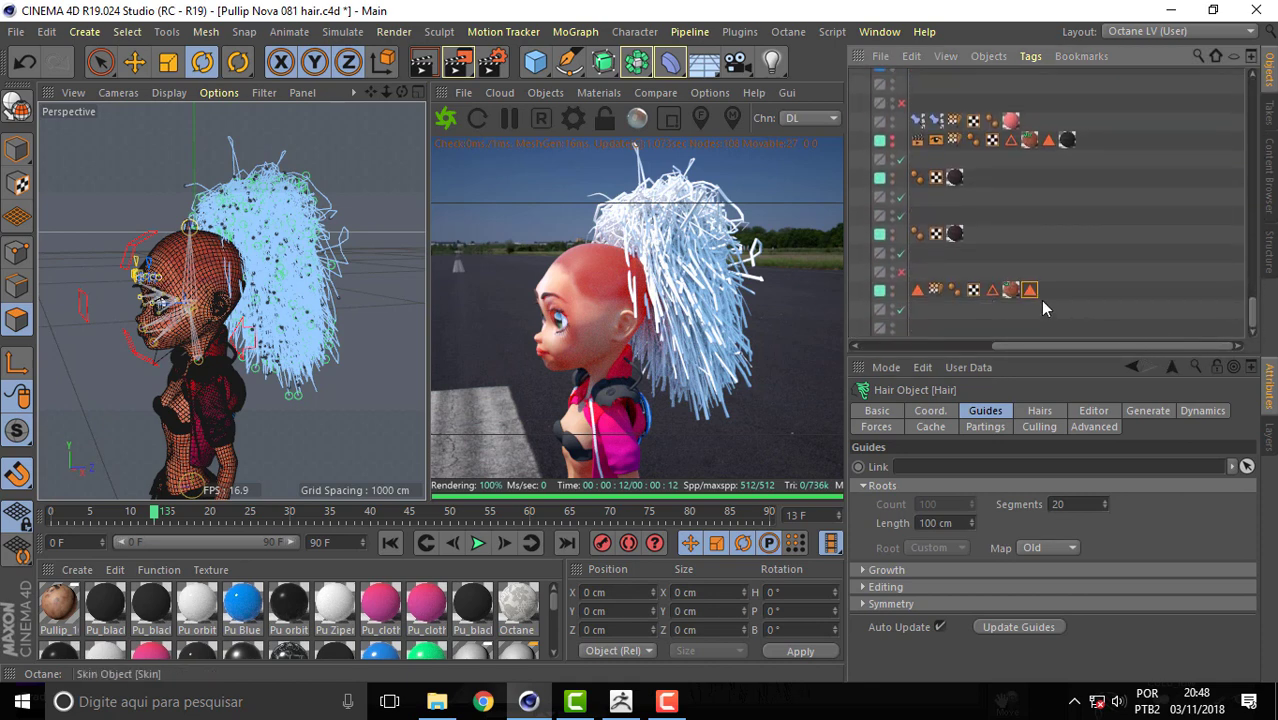
left_click_drag(1040, 300, 1033, 467)
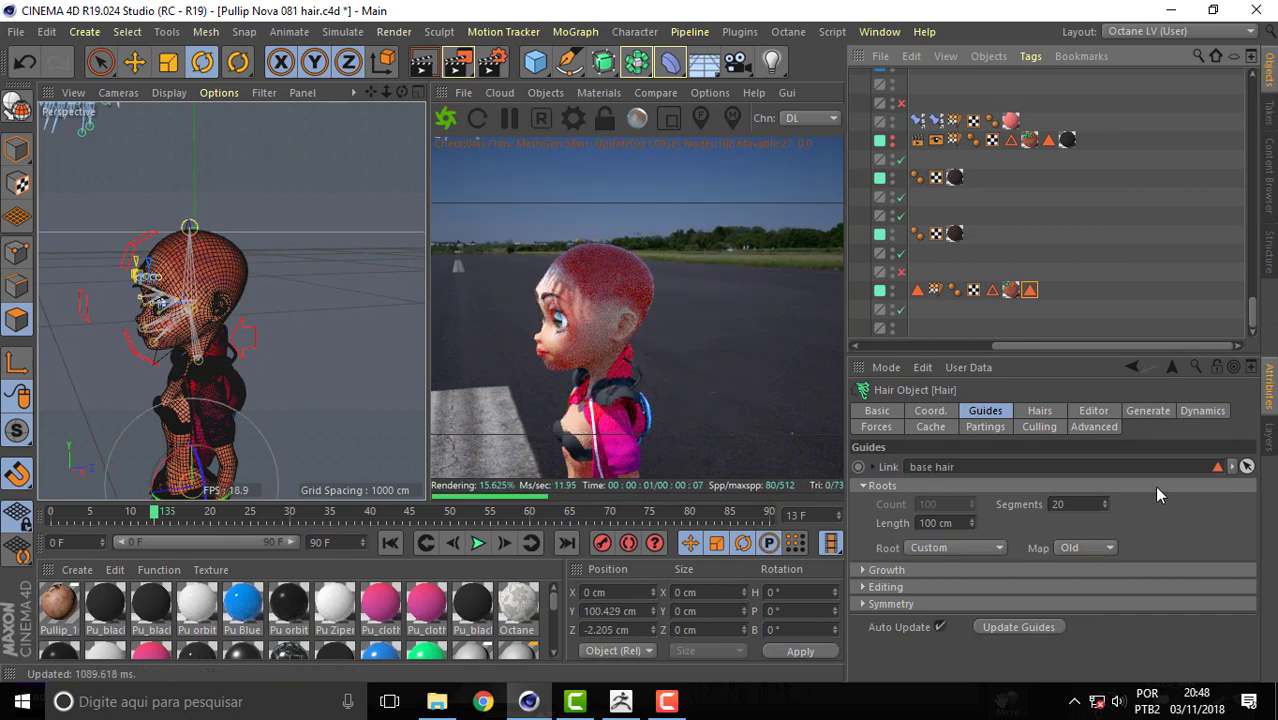
left_click_drag(1066, 344, 934, 345)
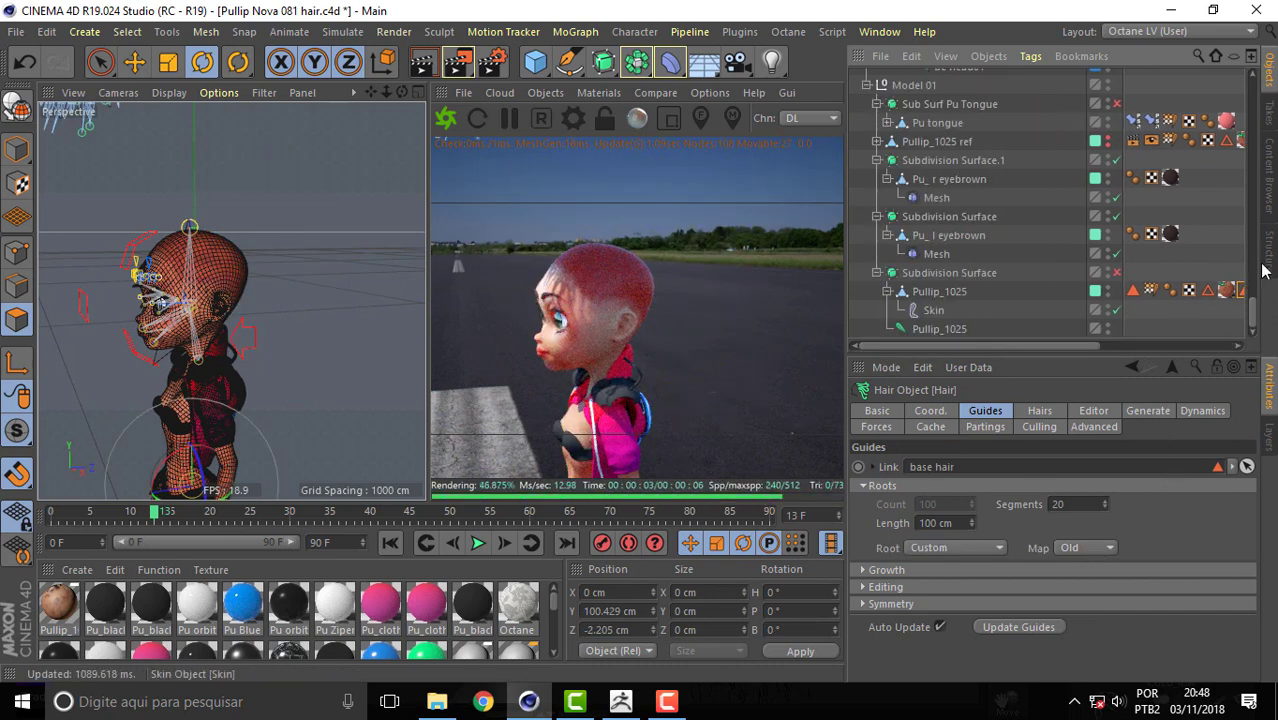
left_click_drag(1252, 306, 1252, 80)
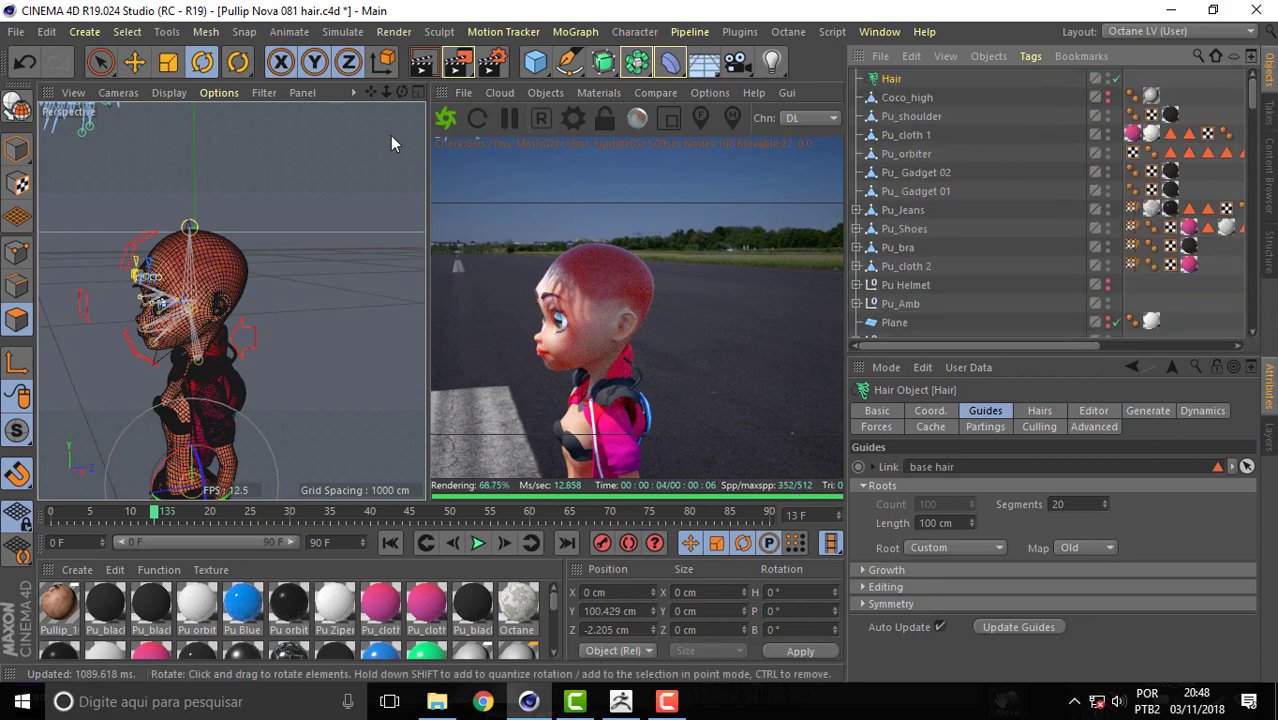
Zoom out to show the whole doll in profile with the reddish hair fuzz rendered in Octane.
mouse_move(386, 91)
left_mouse_down()
mouse_move(232, 301)
mouse_move(250, 290)
left_mouse_up()
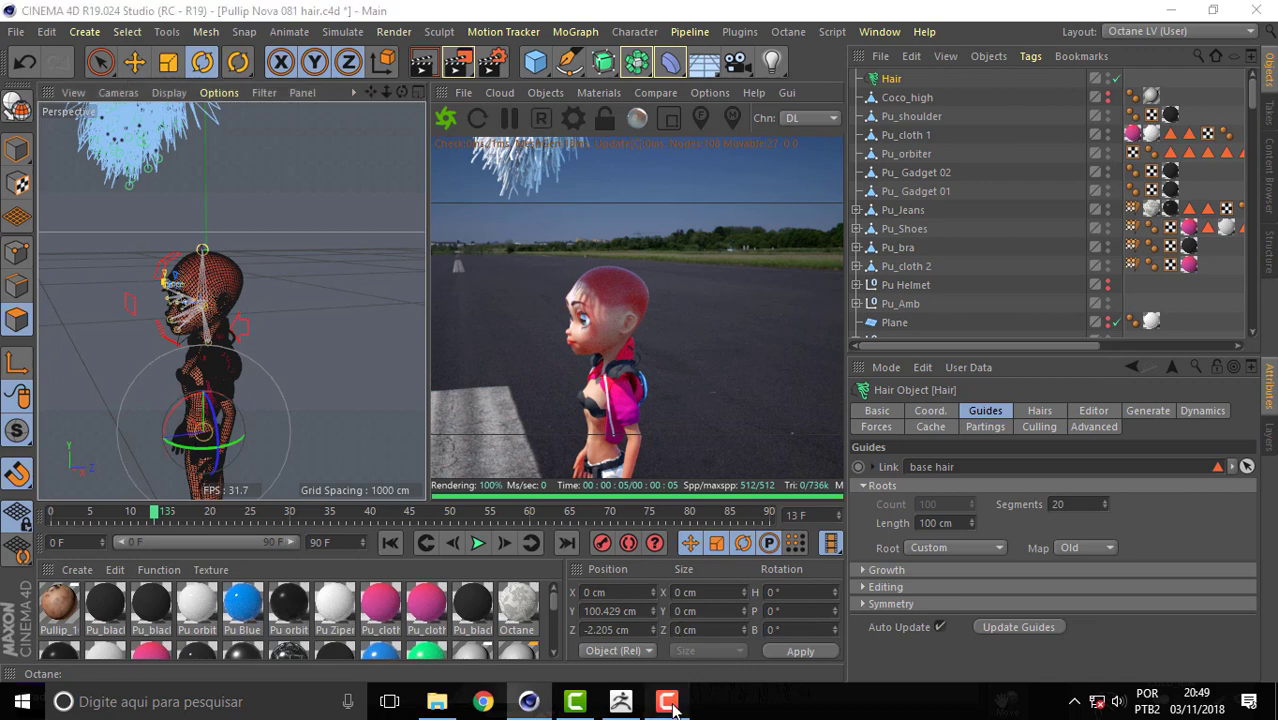
left_click(668, 704)
left_click(668, 704)
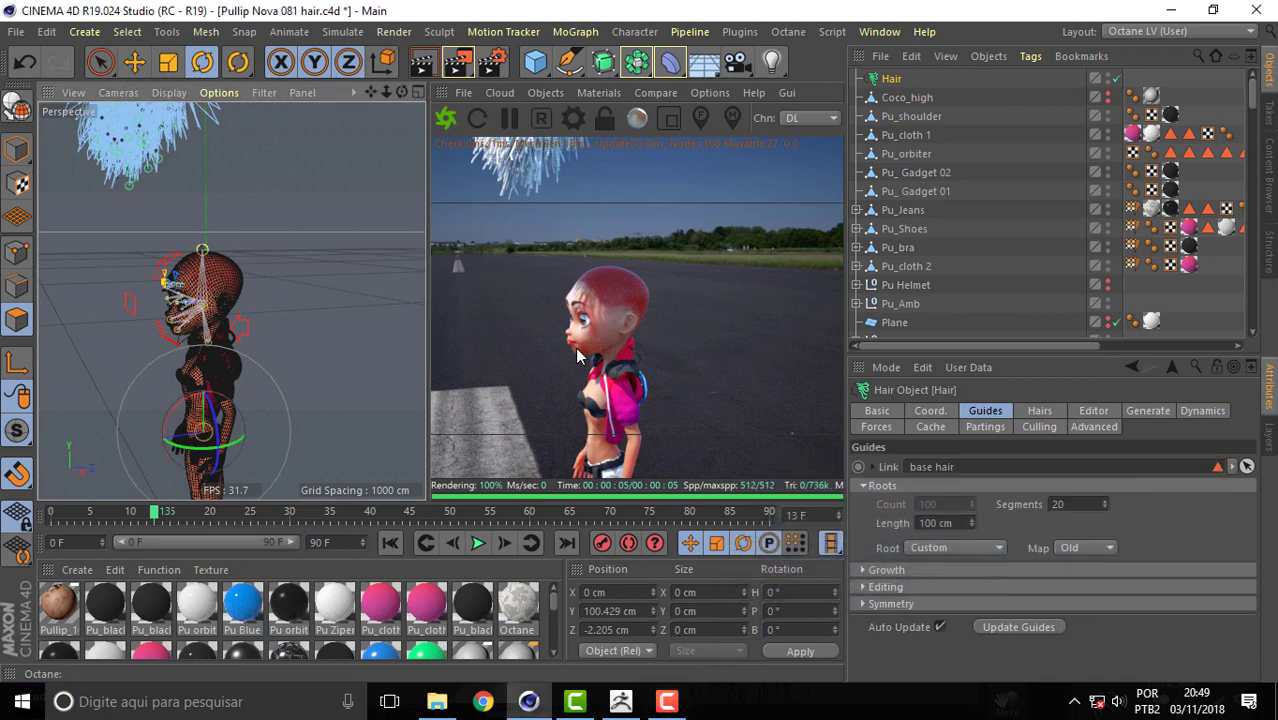